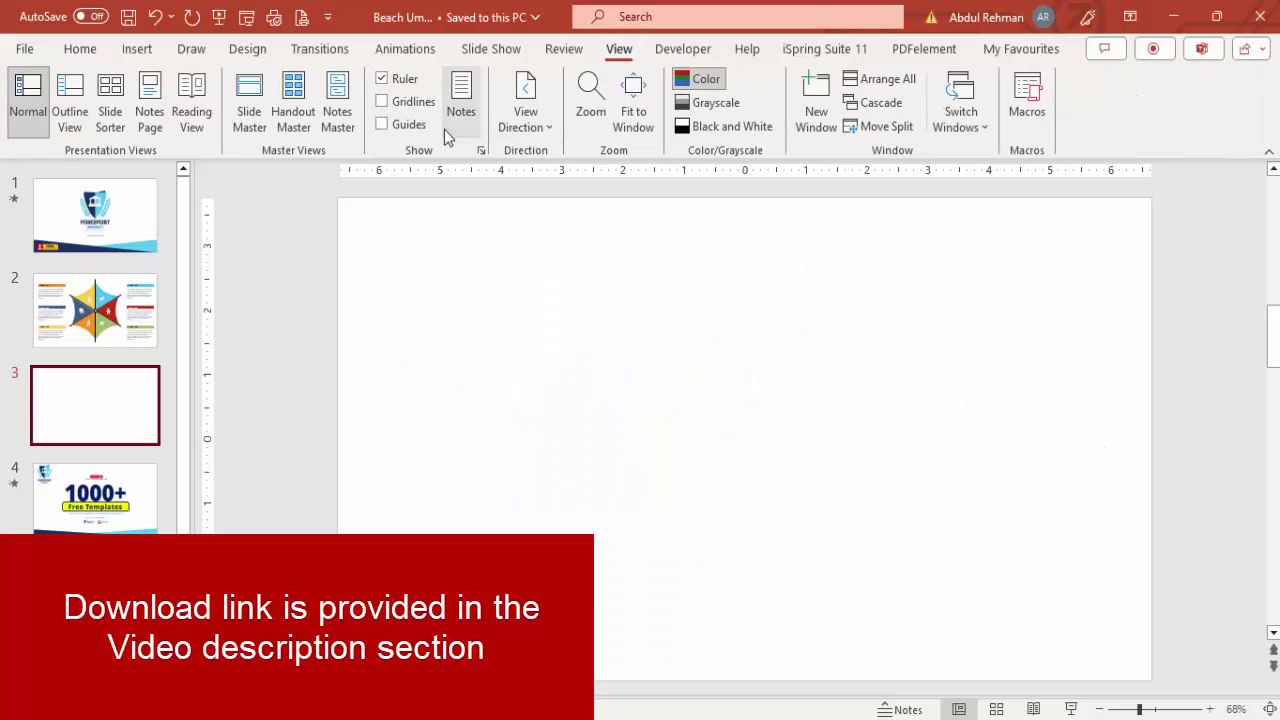
# Step: Insert a hexagon on the slide and remove its outline
pyautogui.click(137, 52)
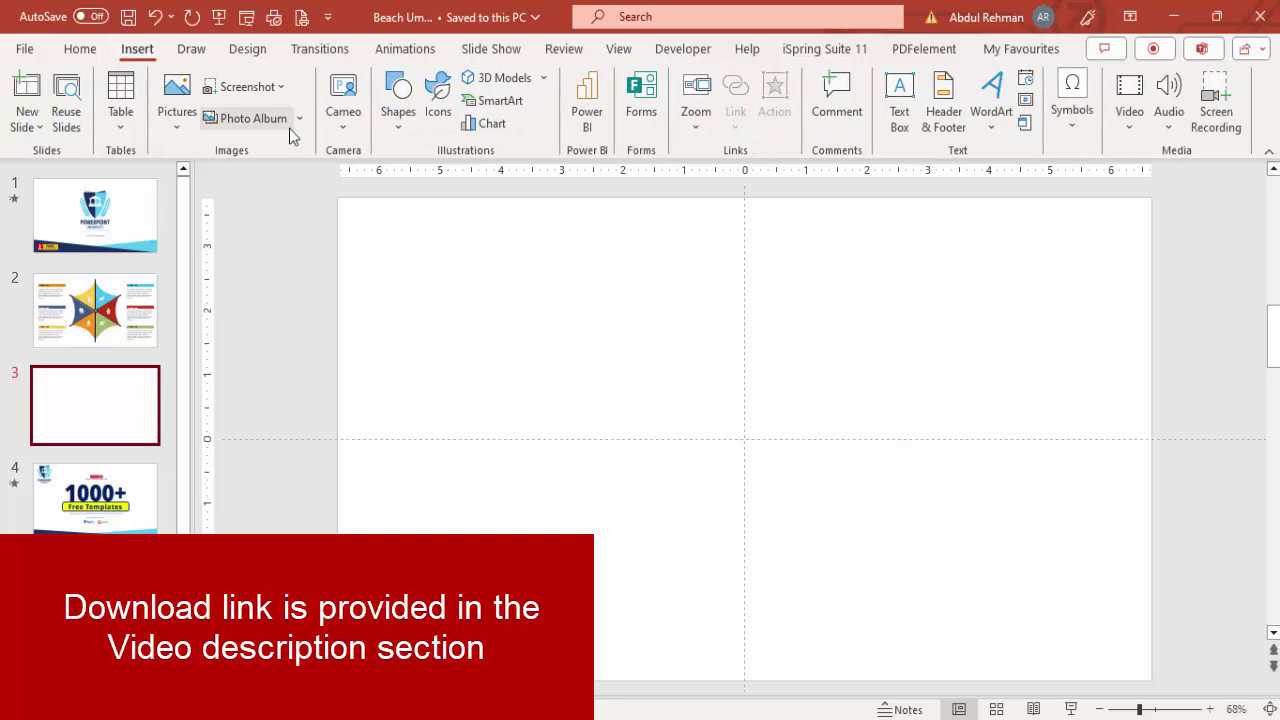
pyautogui.click(400, 128)
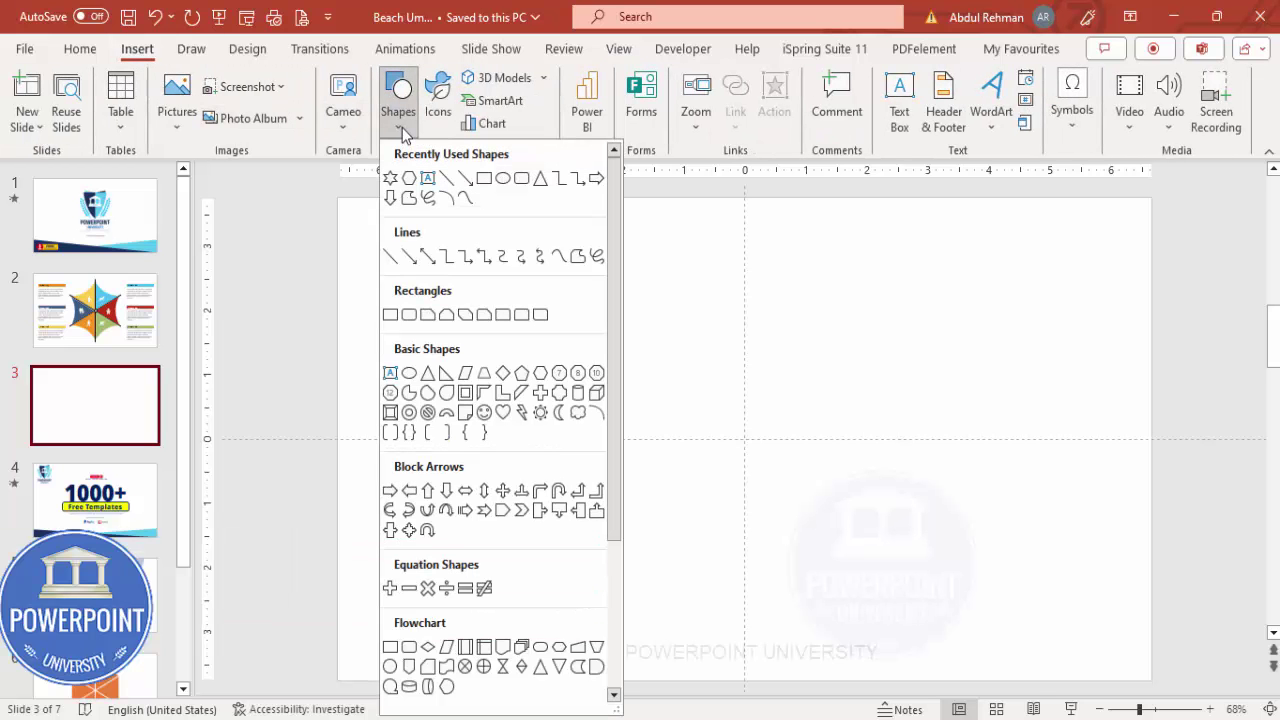
pyautogui.click(540, 378)
pyautogui.click(705, 376)
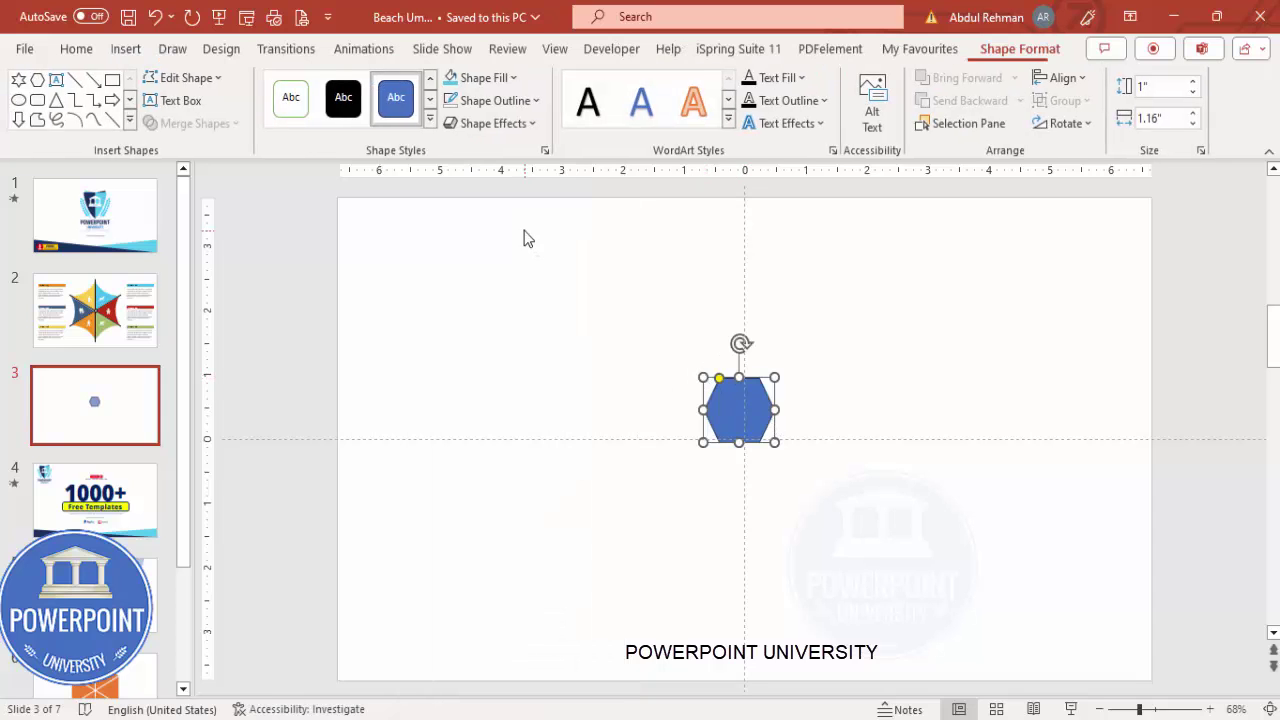
pyautogui.click(497, 100)
pyautogui.click(508, 374)
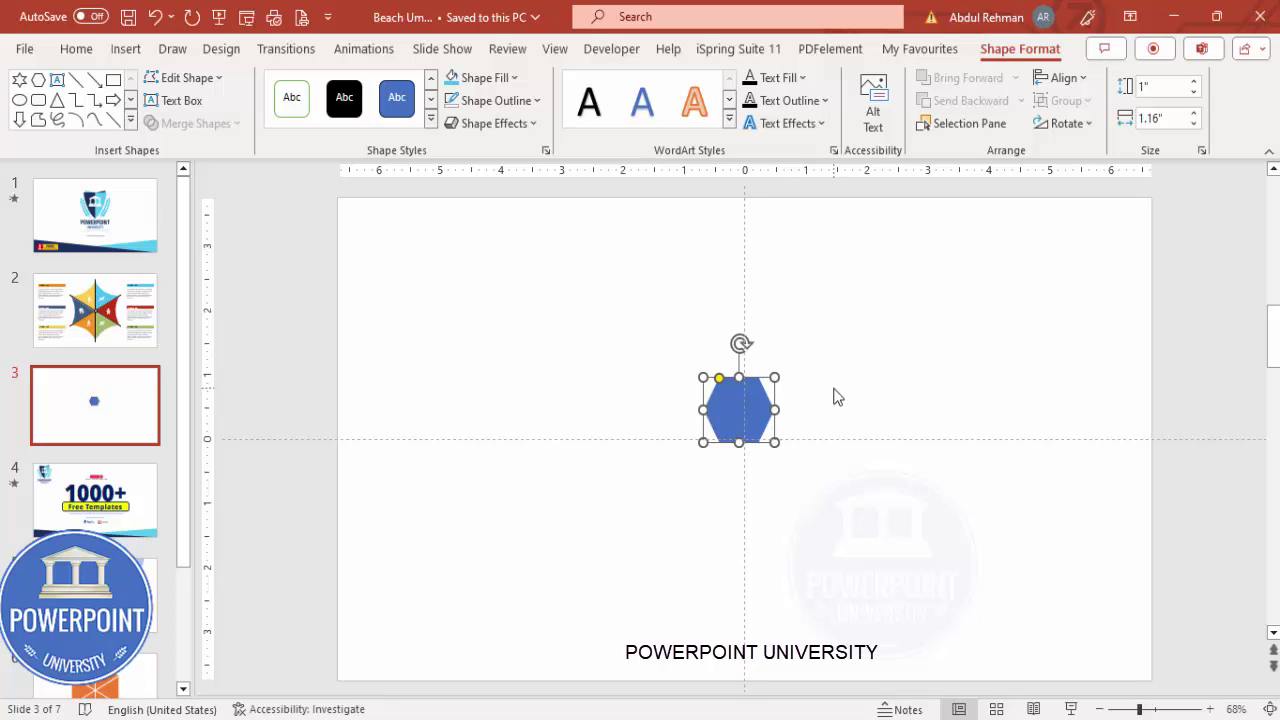
# Step: Size the hexagon to 5.06" by 5.87" and centre it horizontally and vertically
pyautogui.click(1170, 90)
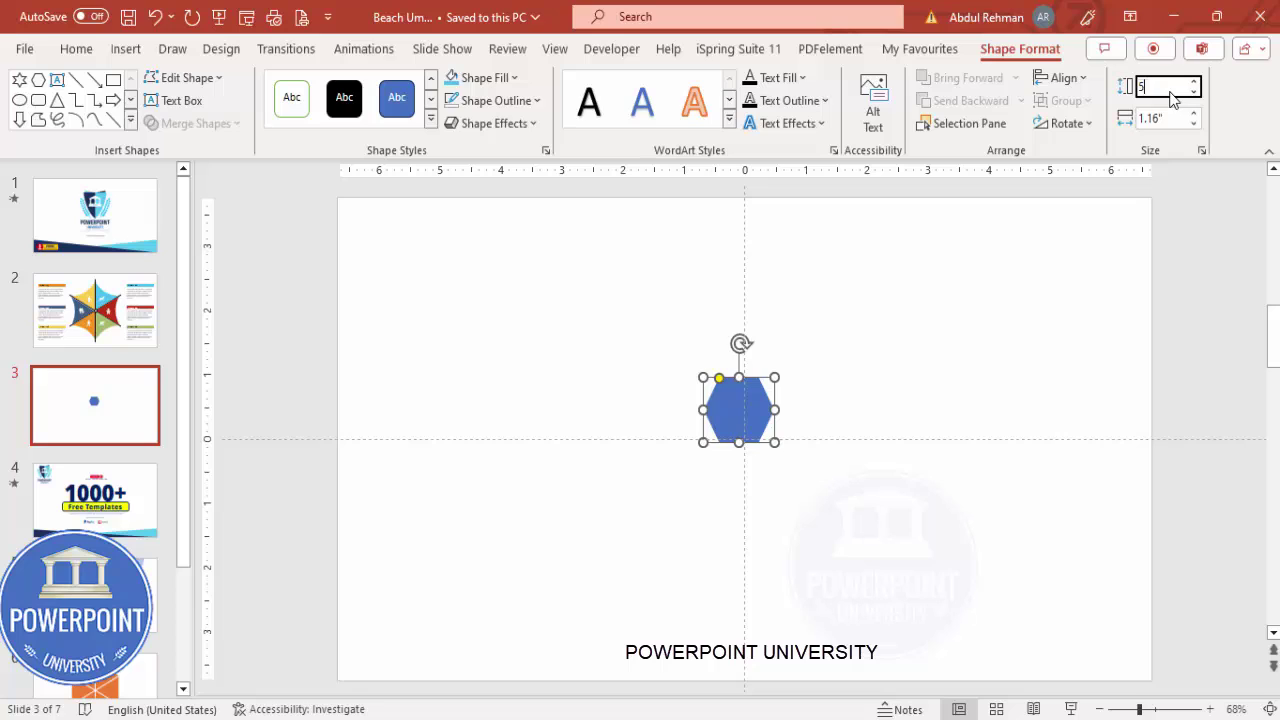
pyautogui.write('5.06')
pyautogui.click(1160, 119)
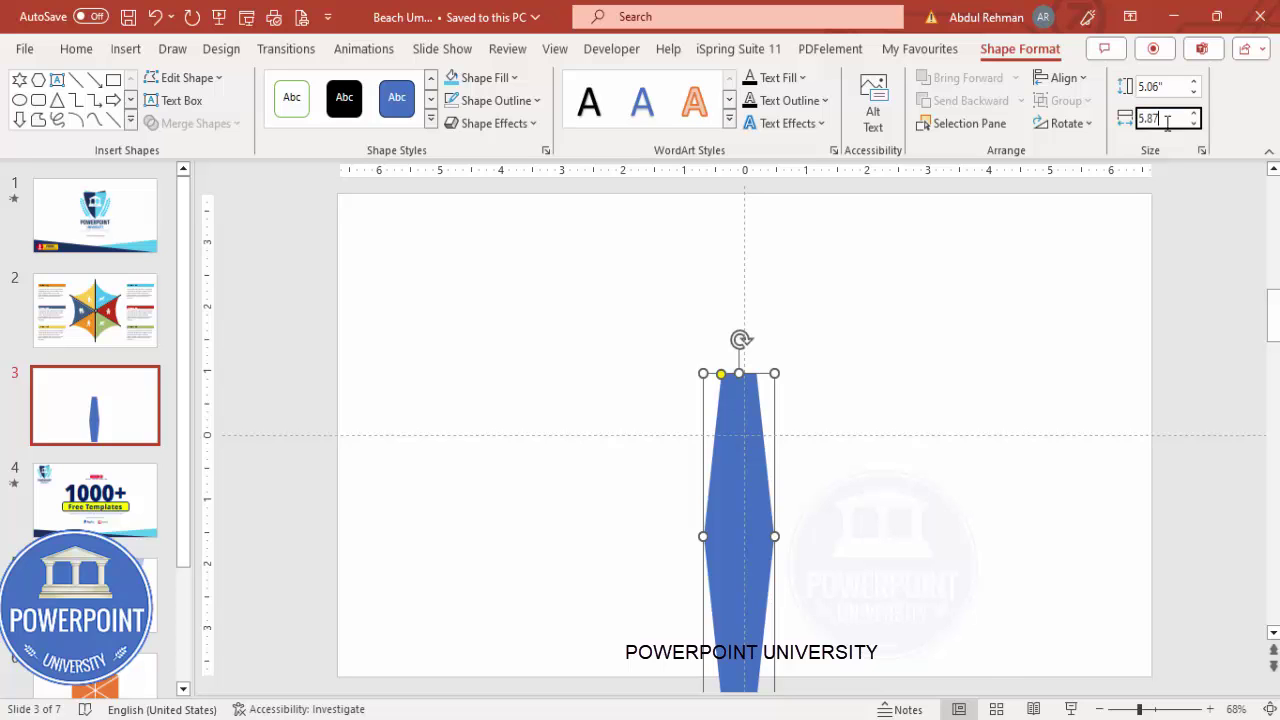
pyautogui.press('Return')
pyautogui.click(1065, 78)
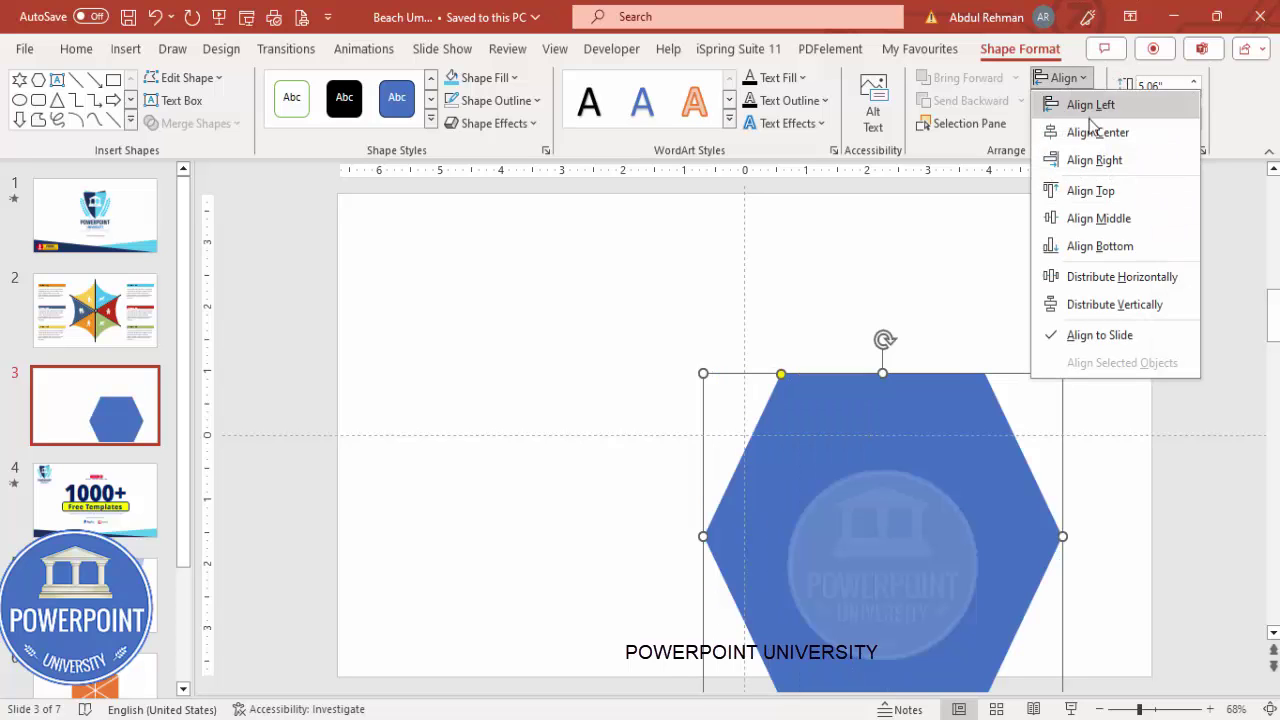
pyautogui.click(1094, 130)
pyautogui.click(1065, 78)
pyautogui.click(1128, 220)
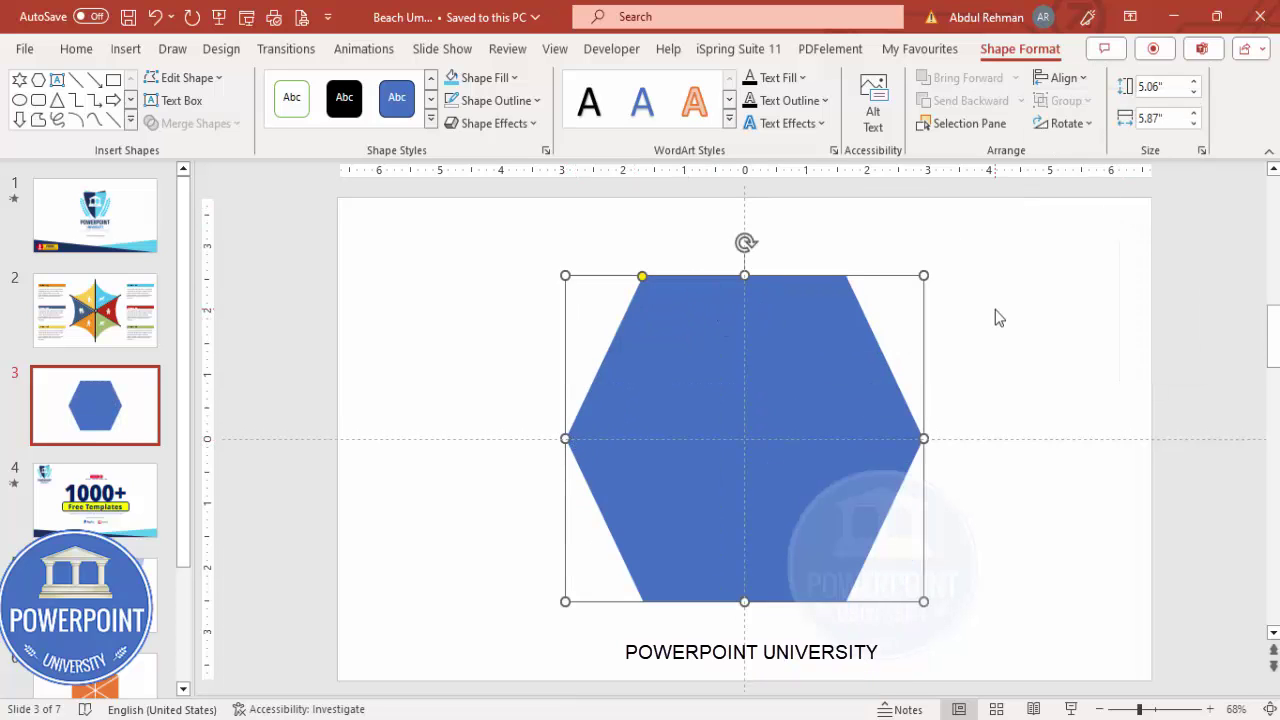
# Step: Rotate the hexagon 90° so it stands point-up, slightly adjusting its corner slant
pyautogui.hotkey('alt', 'Right')
pyautogui.hotkey('alt', 'Right')
pyautogui.hotkey('alt', 'Right')
pyautogui.hotkey('alt', 'Right')
pyautogui.hotkey('alt', 'Right')
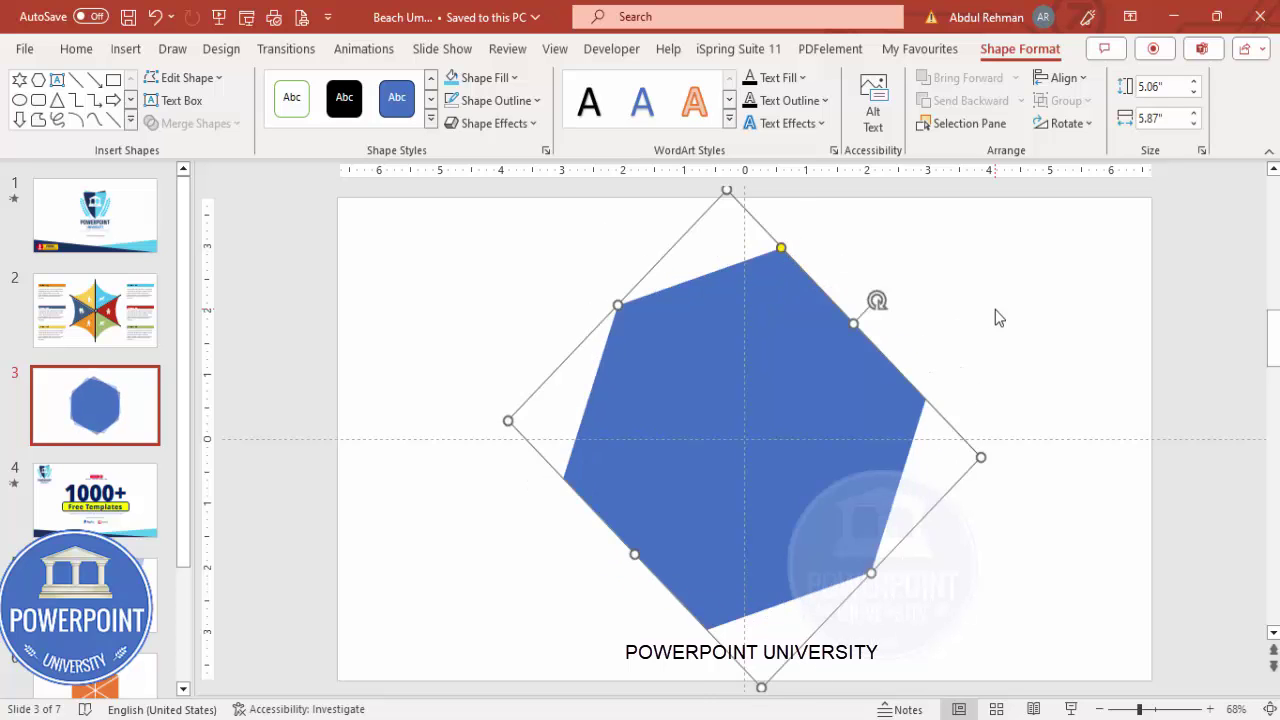
pyautogui.hotkey('alt', 'Right')
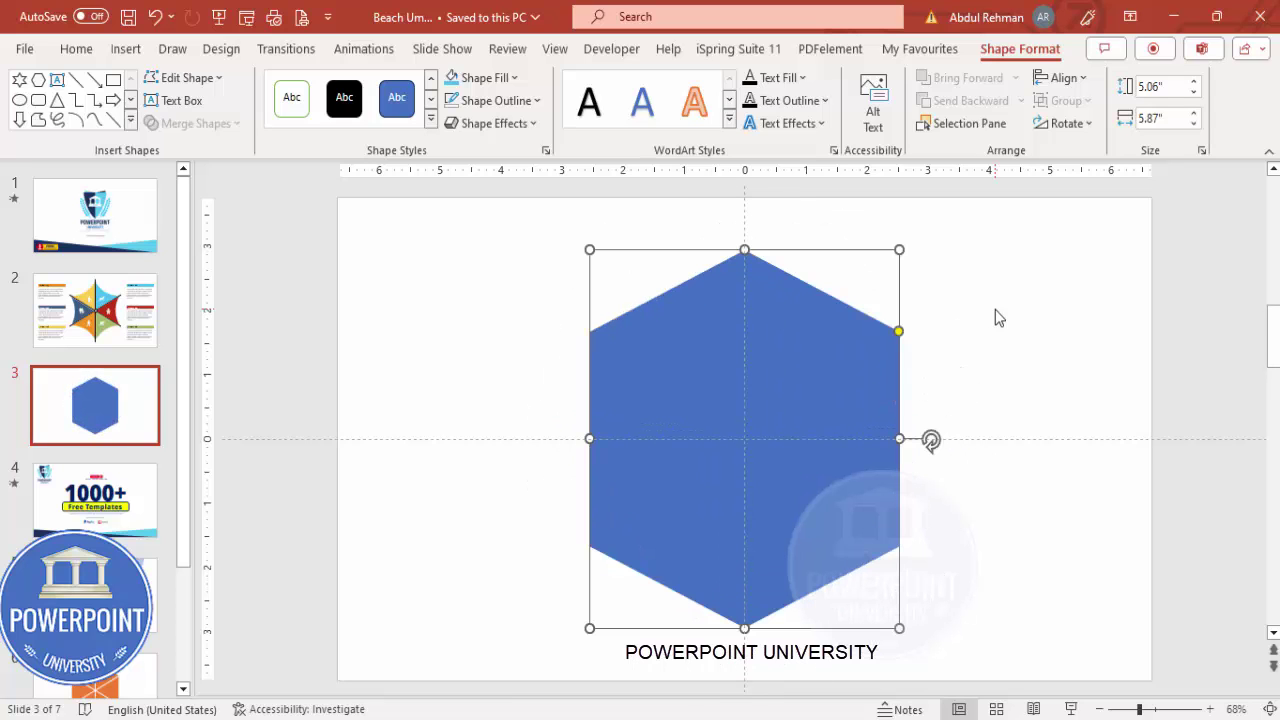
pyautogui.moveTo(899, 332); pyautogui.dragTo(899, 345)
pyautogui.click(970, 331)
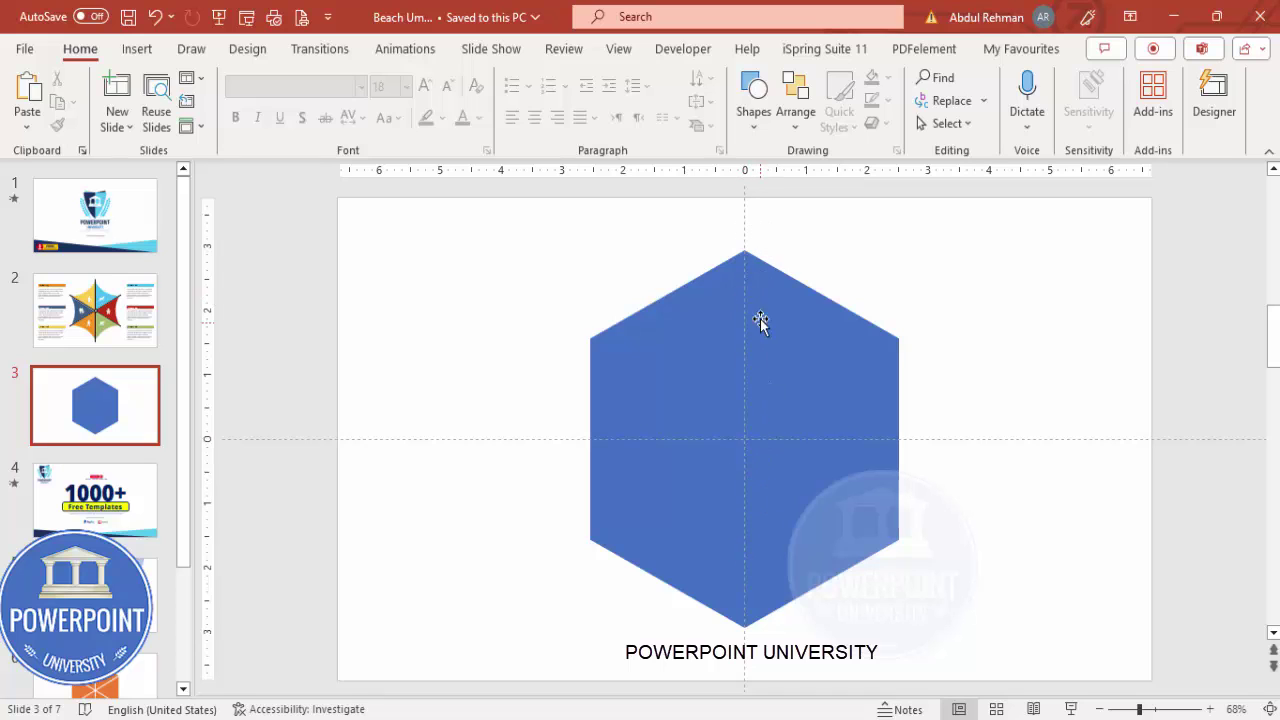
pyautogui.click(137, 49)
# Step: Draw a rounded rectangle with light green fill, no outline and fully rounded ends
pyautogui.click(396, 112)
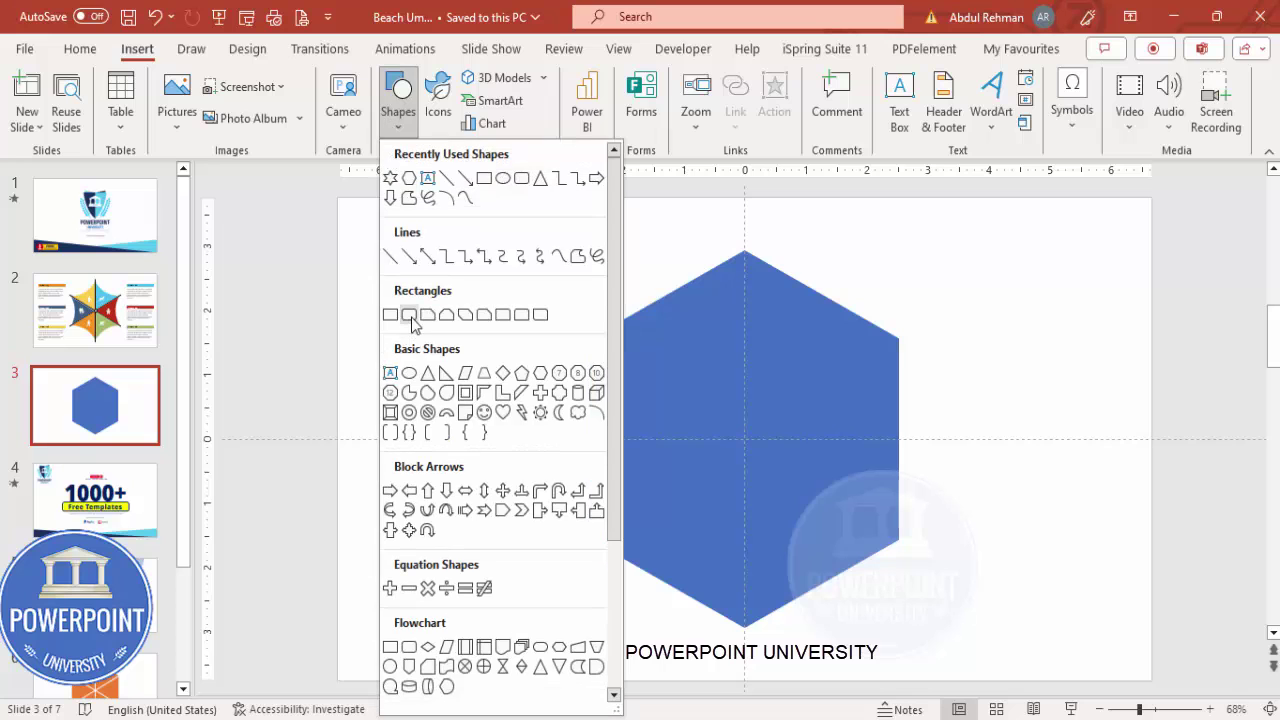
pyautogui.click(410, 316)
pyautogui.moveTo(400, 220)
pyautogui.mouseDown()
pyautogui.moveTo(477, 514)
pyautogui.moveTo(469, 652)
pyautogui.mouseUp()
pyautogui.click(488, 78)
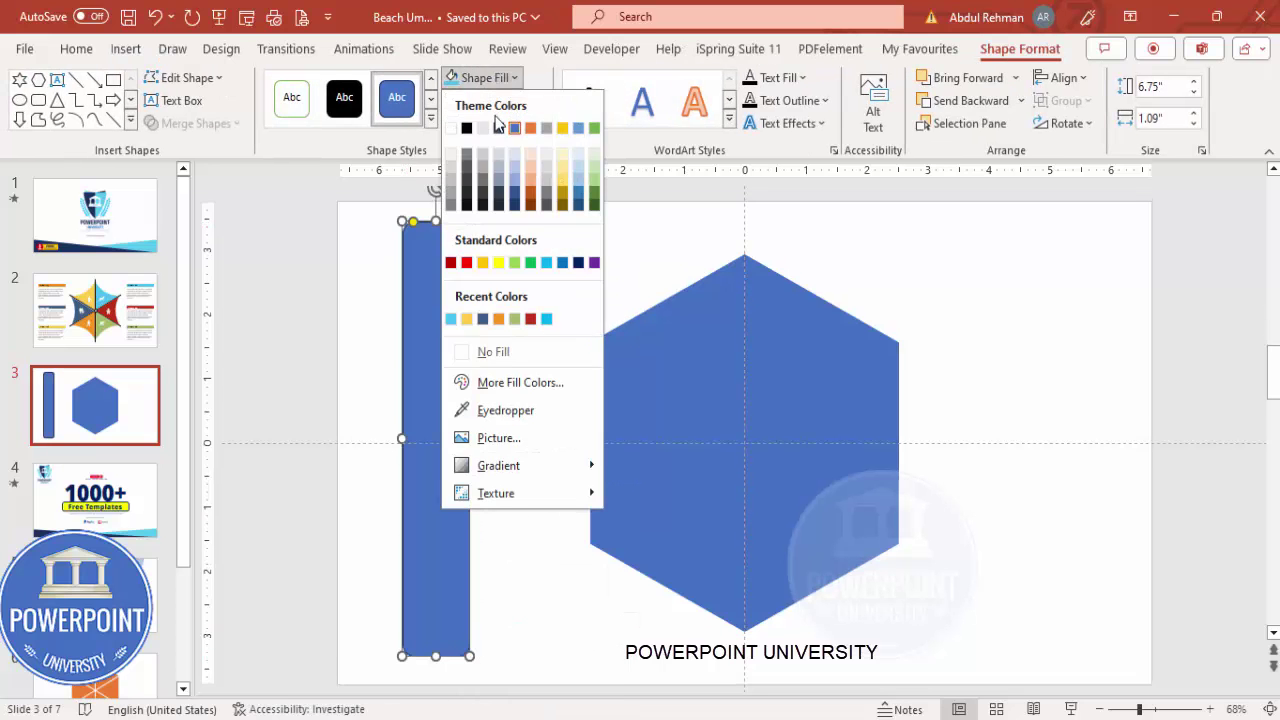
pyautogui.click(514, 262)
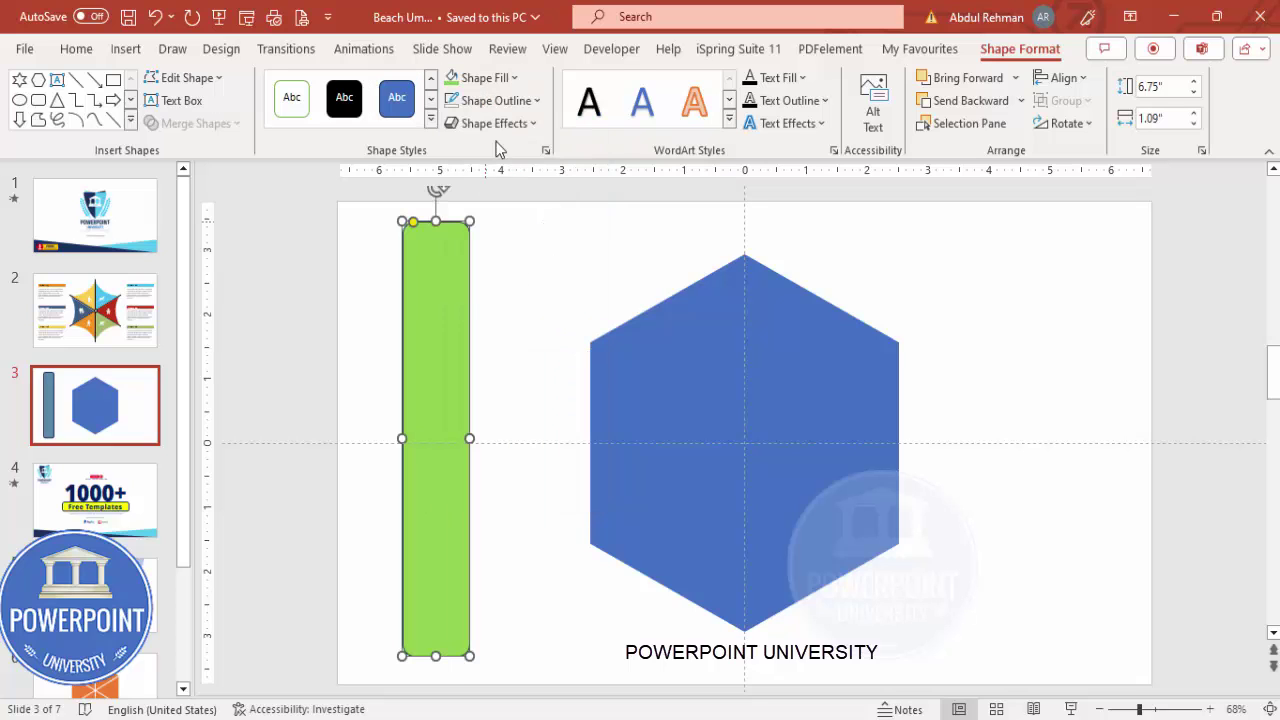
pyautogui.click(510, 100)
pyautogui.click(535, 376)
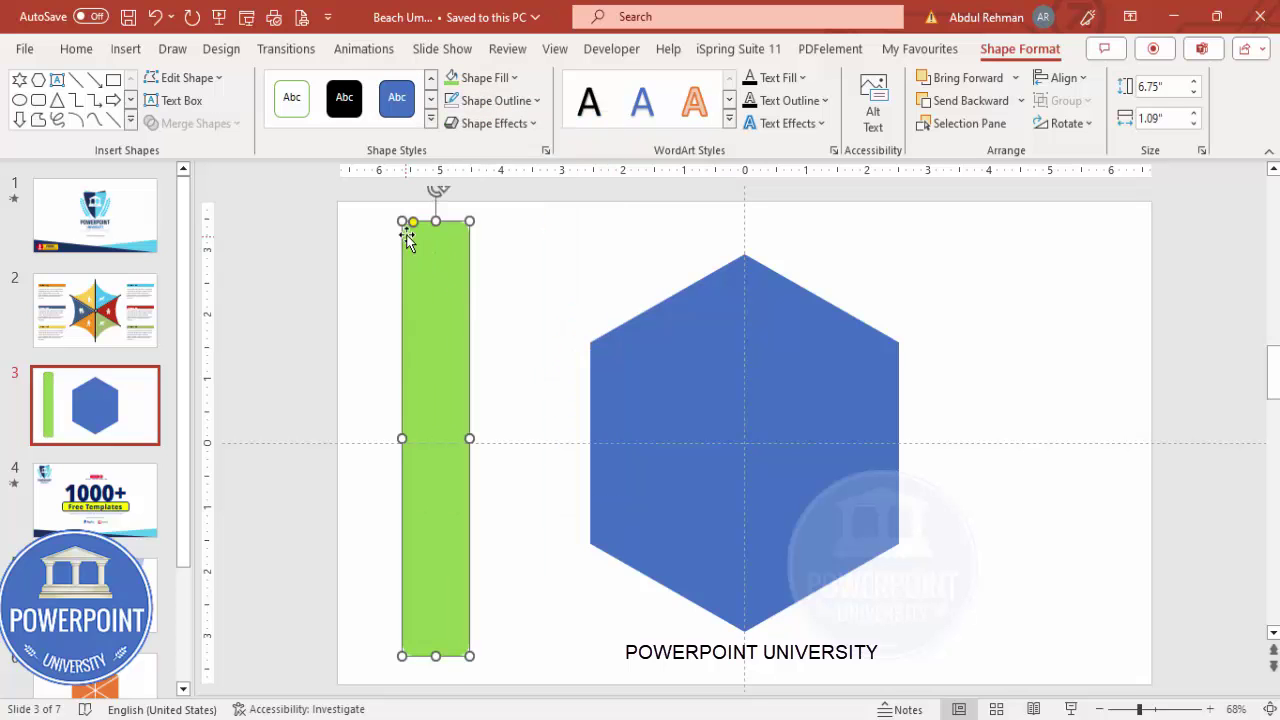
pyautogui.moveTo(414, 223); pyautogui.dragTo(456, 228)
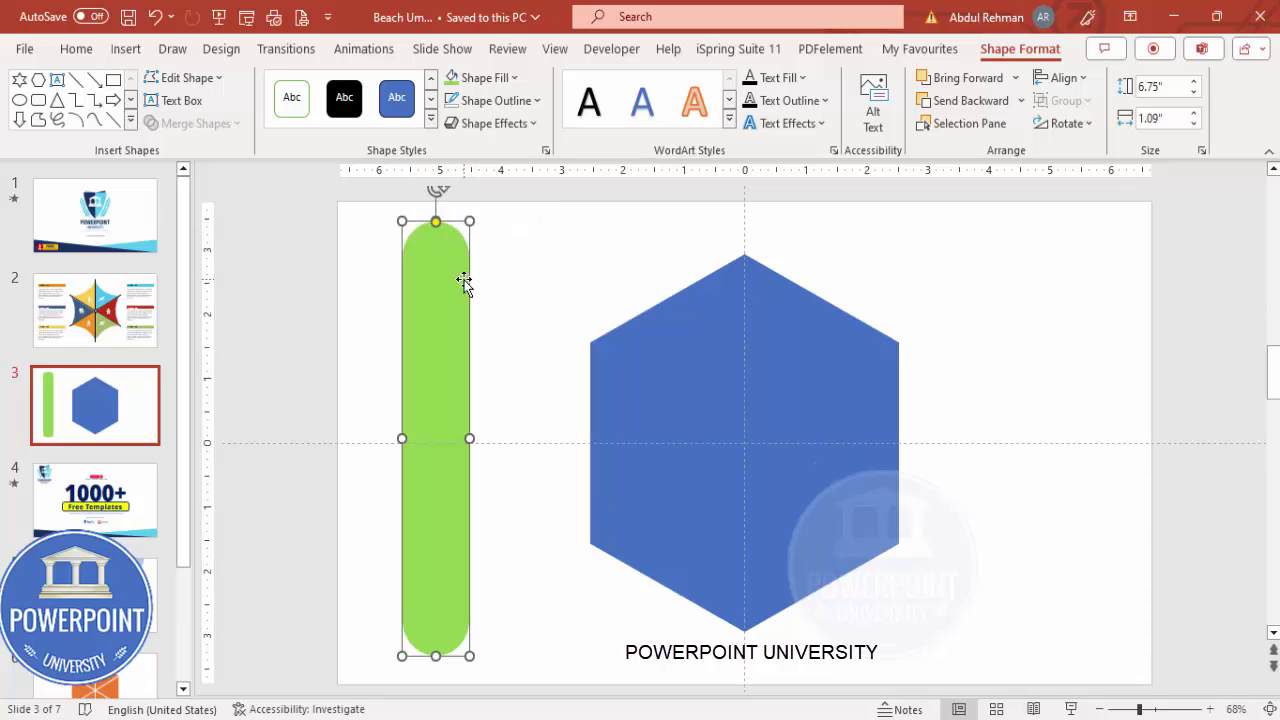
# Step: Resize the green shape to a 6.5" by 0.1" bar centred on the slide
pyautogui.click(1172, 88)
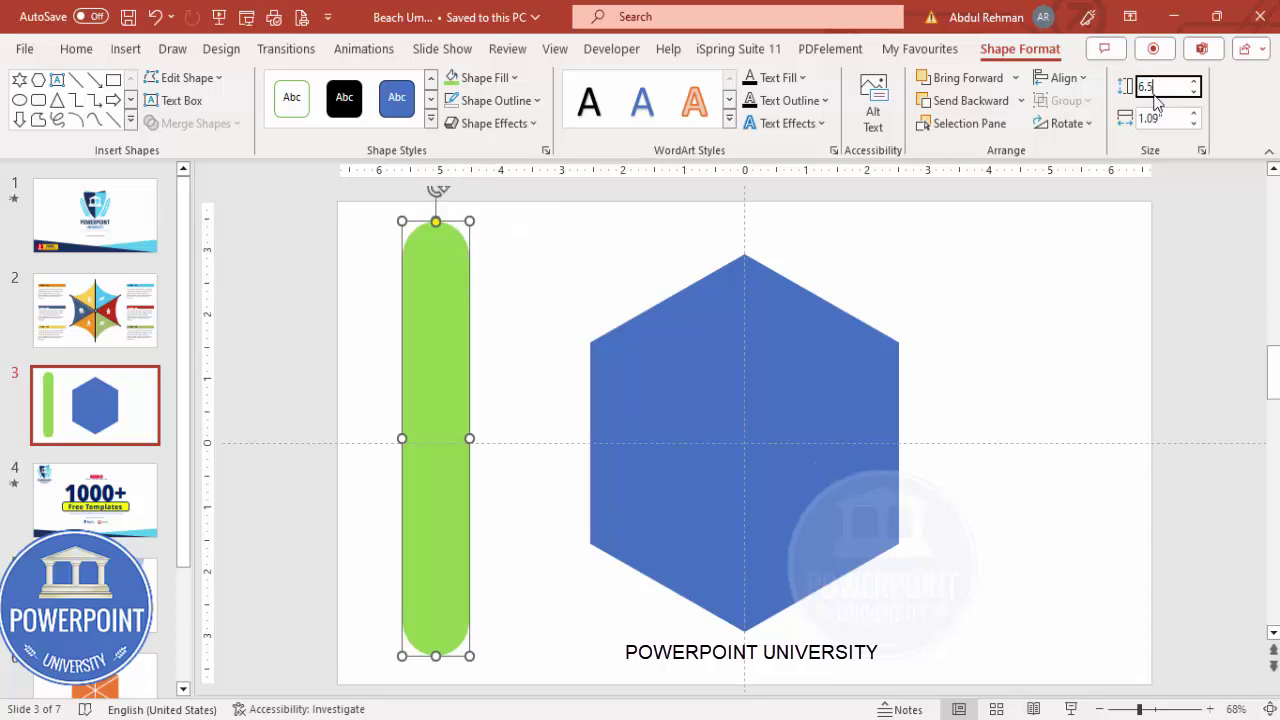
pyautogui.press('Return')
pyautogui.click(1170, 120)
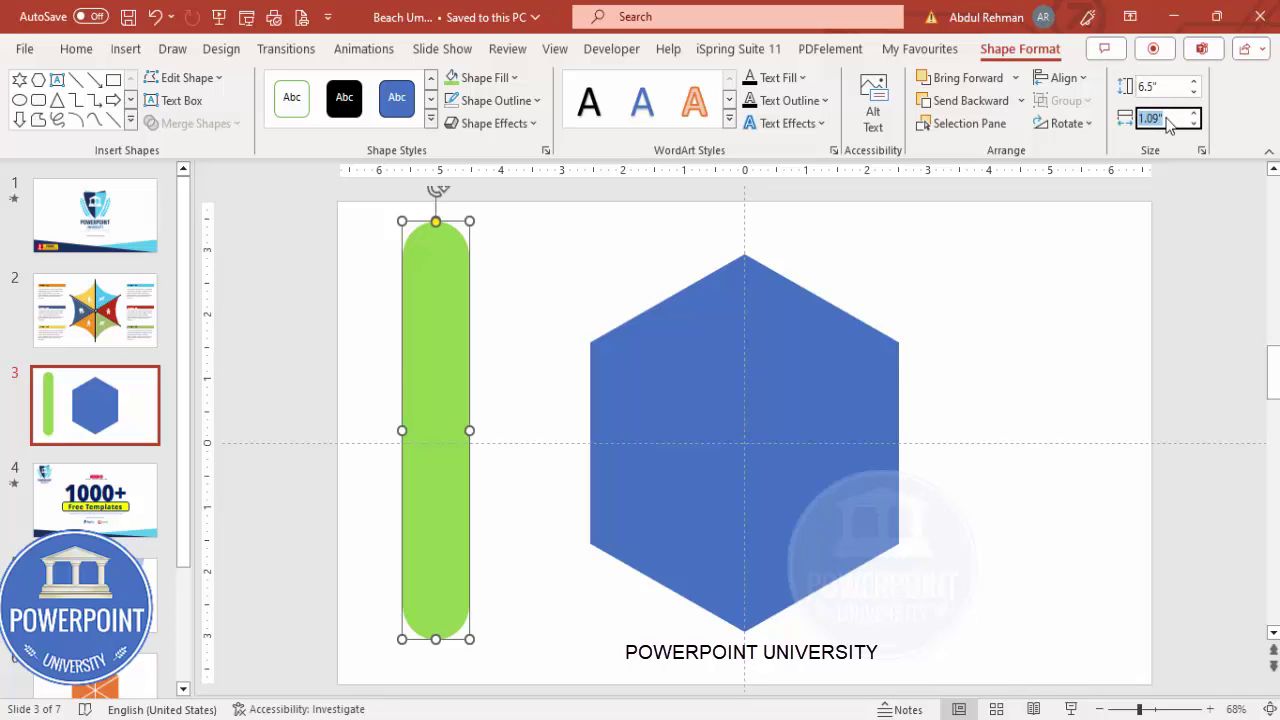
pyautogui.write('0.1')
pyautogui.press('Return')
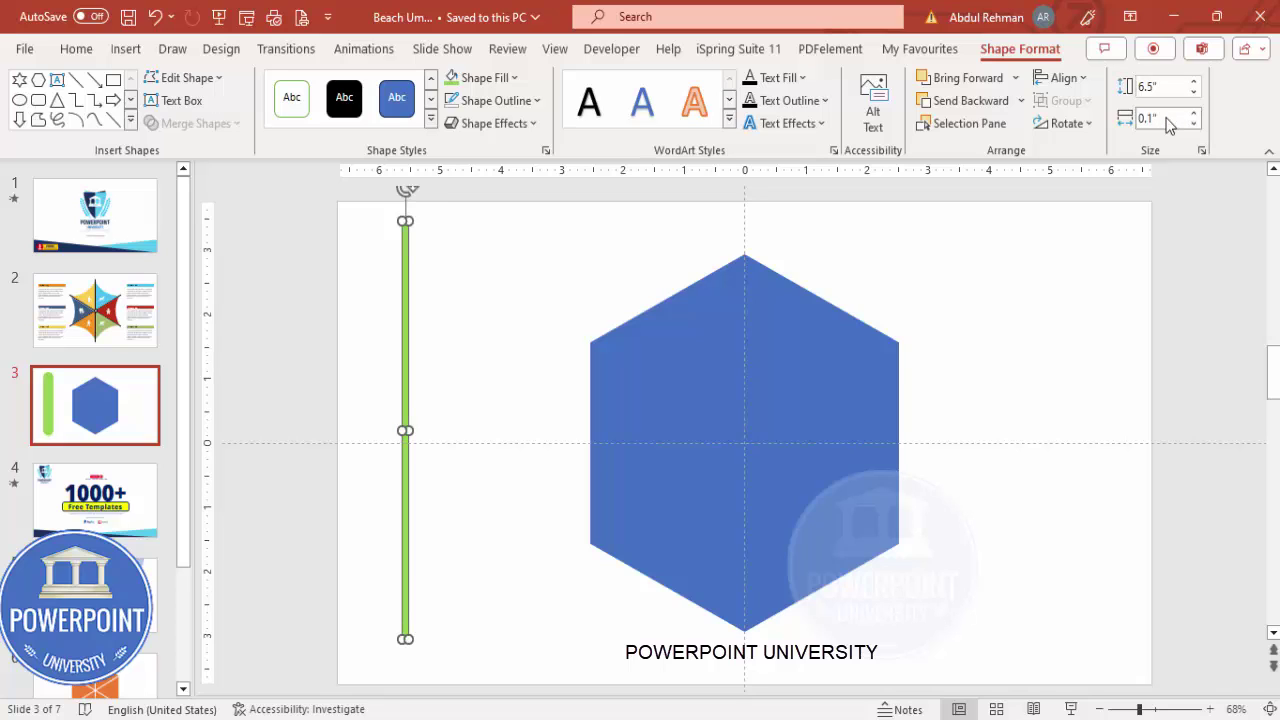
pyautogui.click(1060, 80)
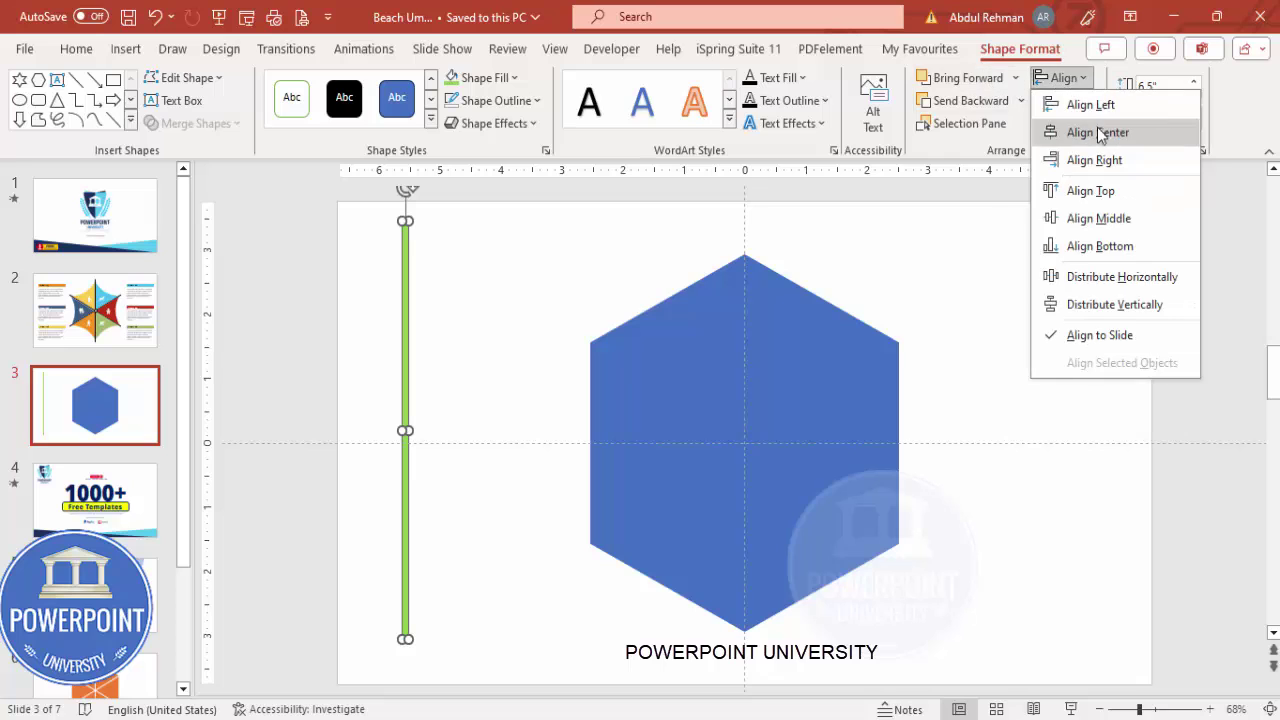
pyautogui.click(1098, 132)
pyautogui.click(1062, 78)
pyautogui.click(1127, 218)
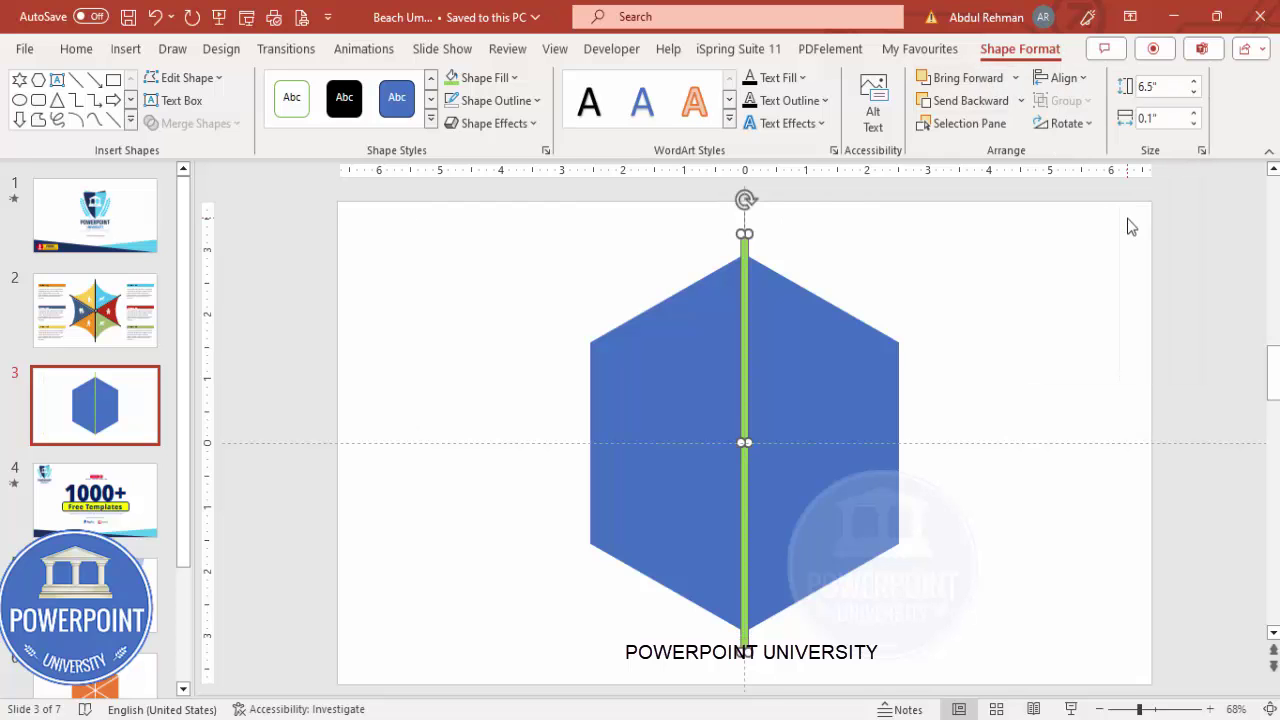
# Step: Duplicate the centred bar into two copies rotated to 60° and 120°
pyautogui.hotkey('ctrl', 'd')
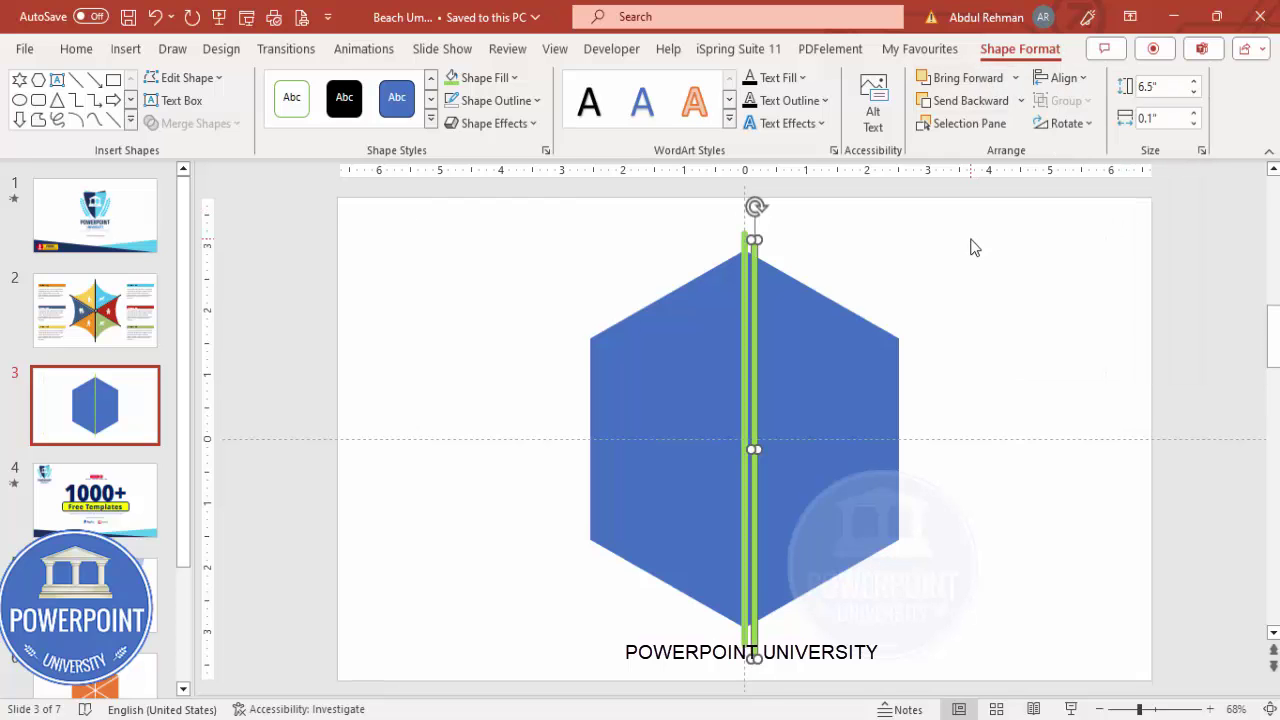
pyautogui.click(1062, 78)
pyautogui.click(1098, 132)
pyautogui.click(1062, 78)
pyautogui.click(1133, 220)
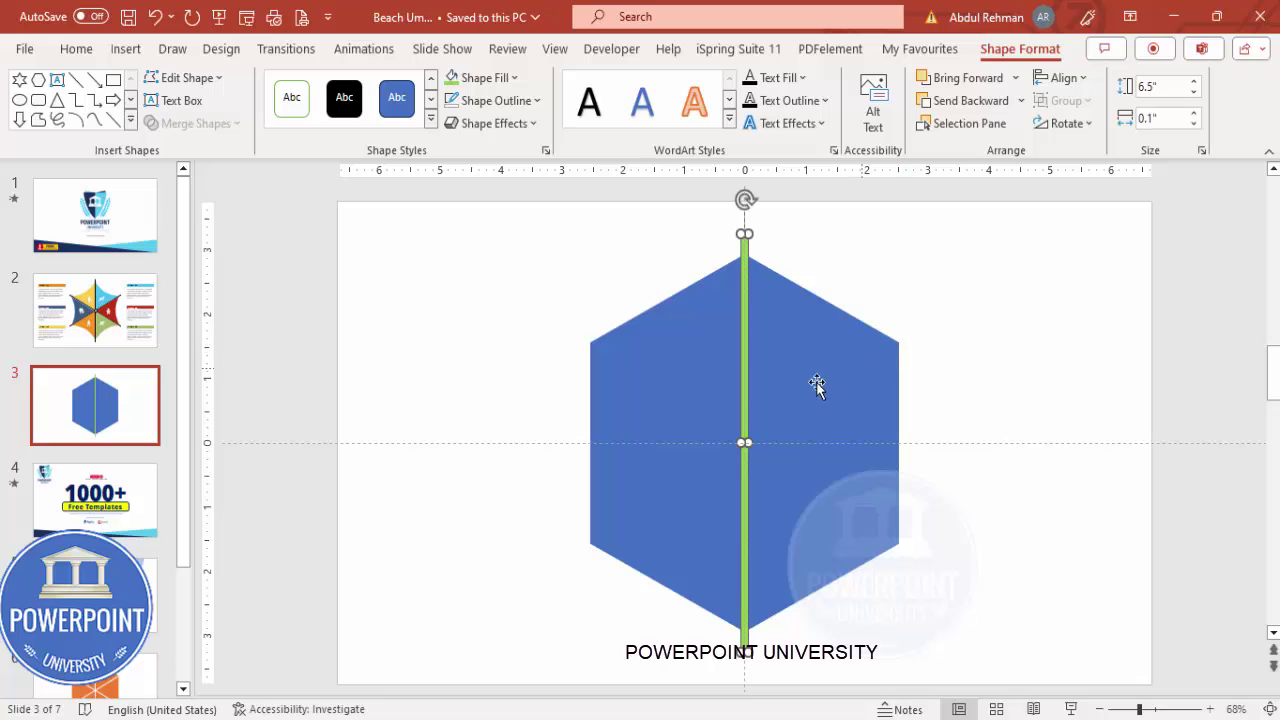
pyautogui.hotkey('alt', 'Right')
pyautogui.hotkey('alt', 'Right')
pyautogui.hotkey('alt', 'Right')
pyautogui.hotkey('alt', 'Right')
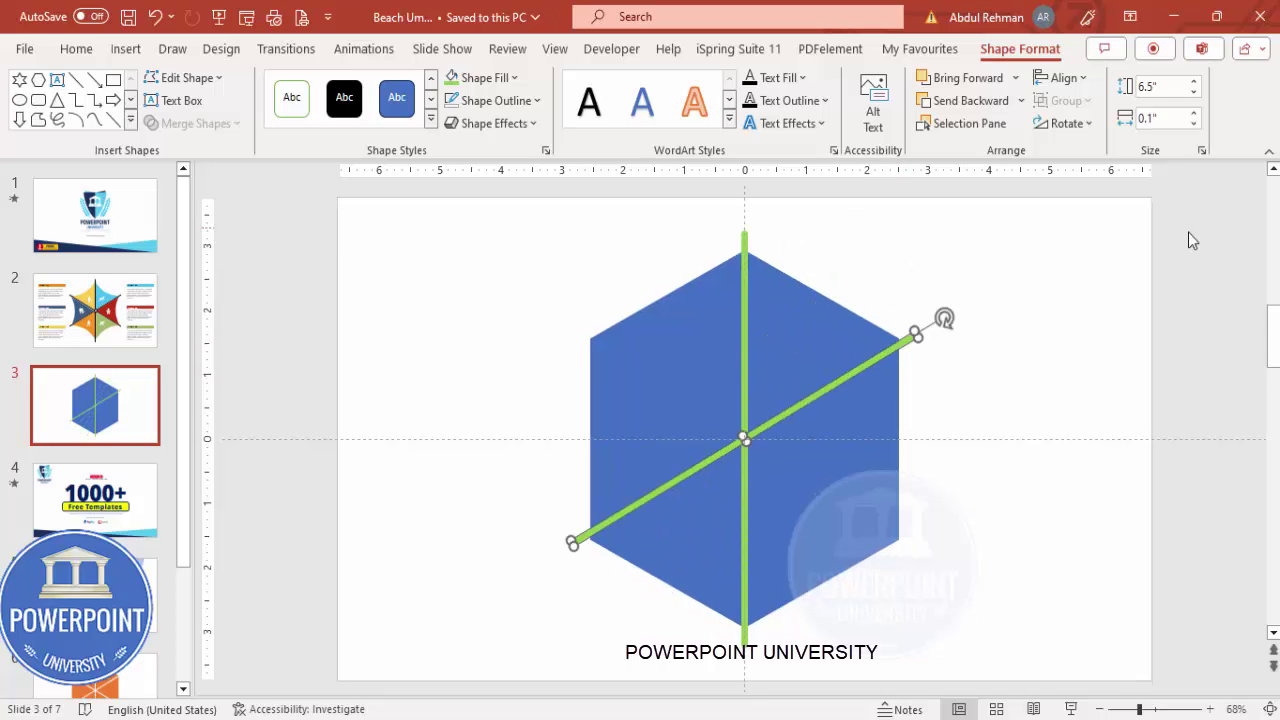
pyautogui.hotkey('ctrl', 'c')
pyautogui.hotkey('ctrl', 'v')
pyautogui.hotkey('alt', 'Right')
pyautogui.hotkey('alt', 'Right')
pyautogui.hotkey('alt', 'Right')
pyautogui.hotkey('alt', 'Right')
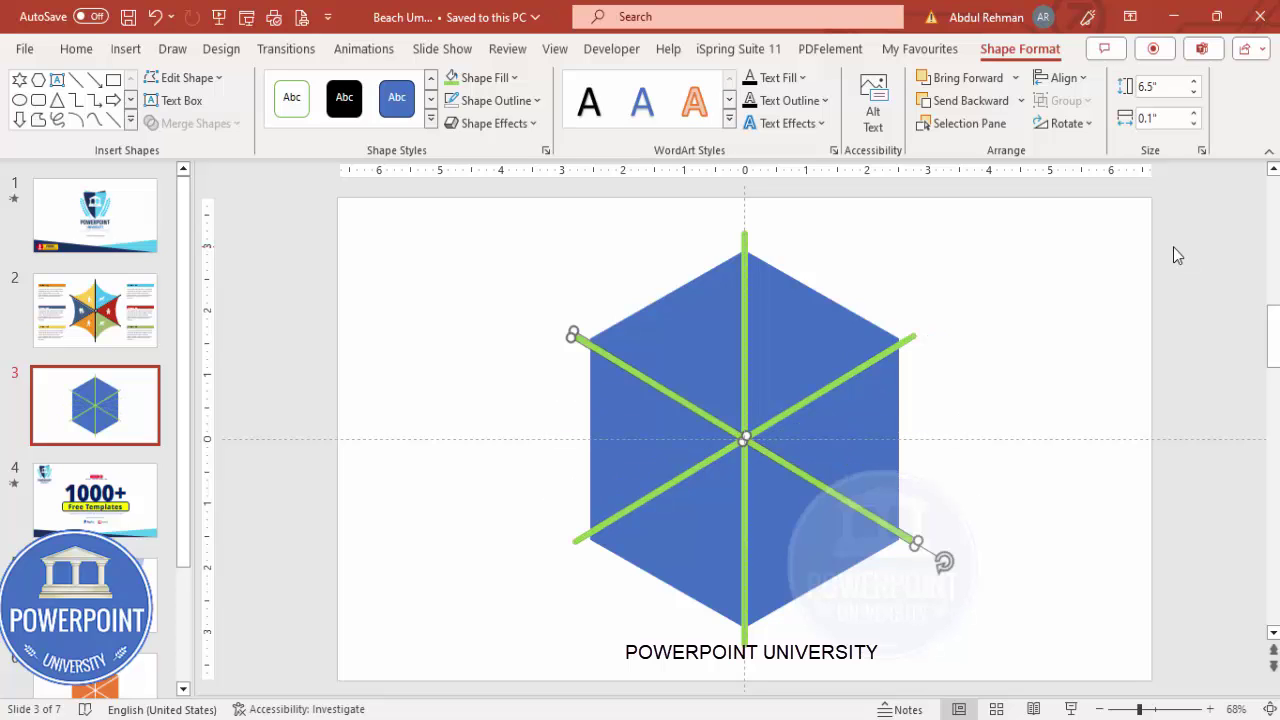
pyautogui.click(1097, 205)
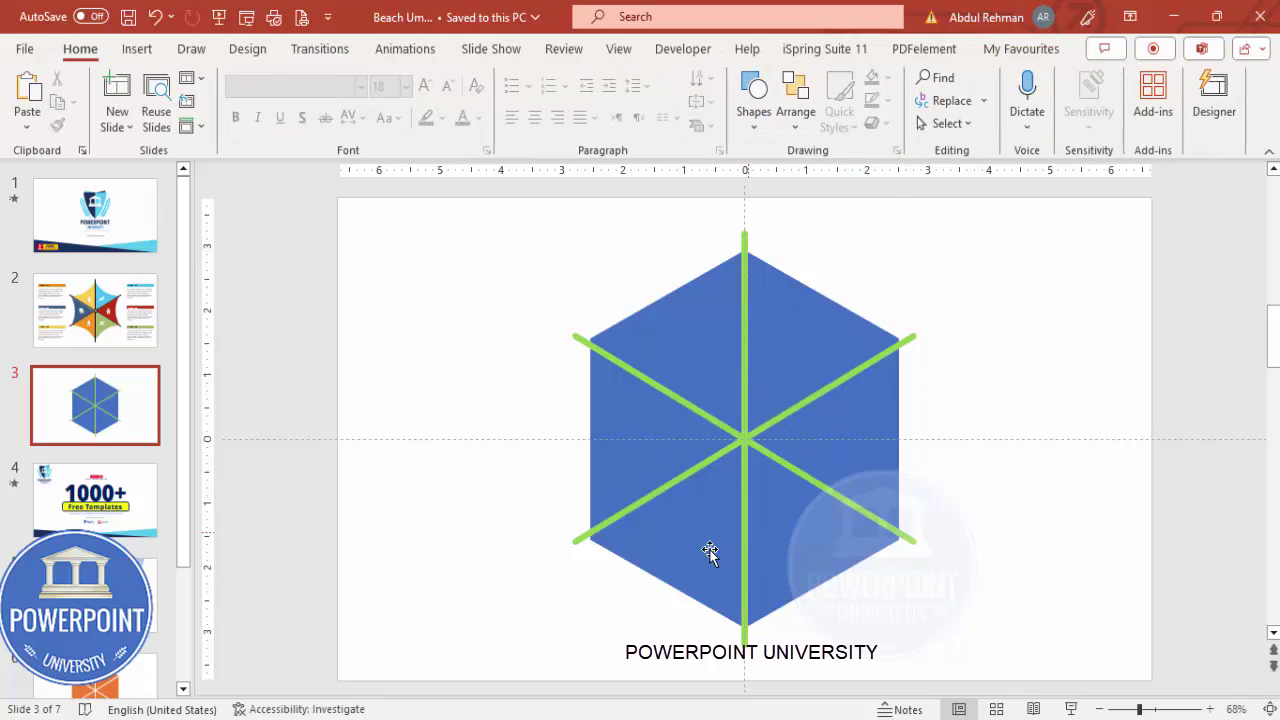
pyautogui.rightClick(118, 402)
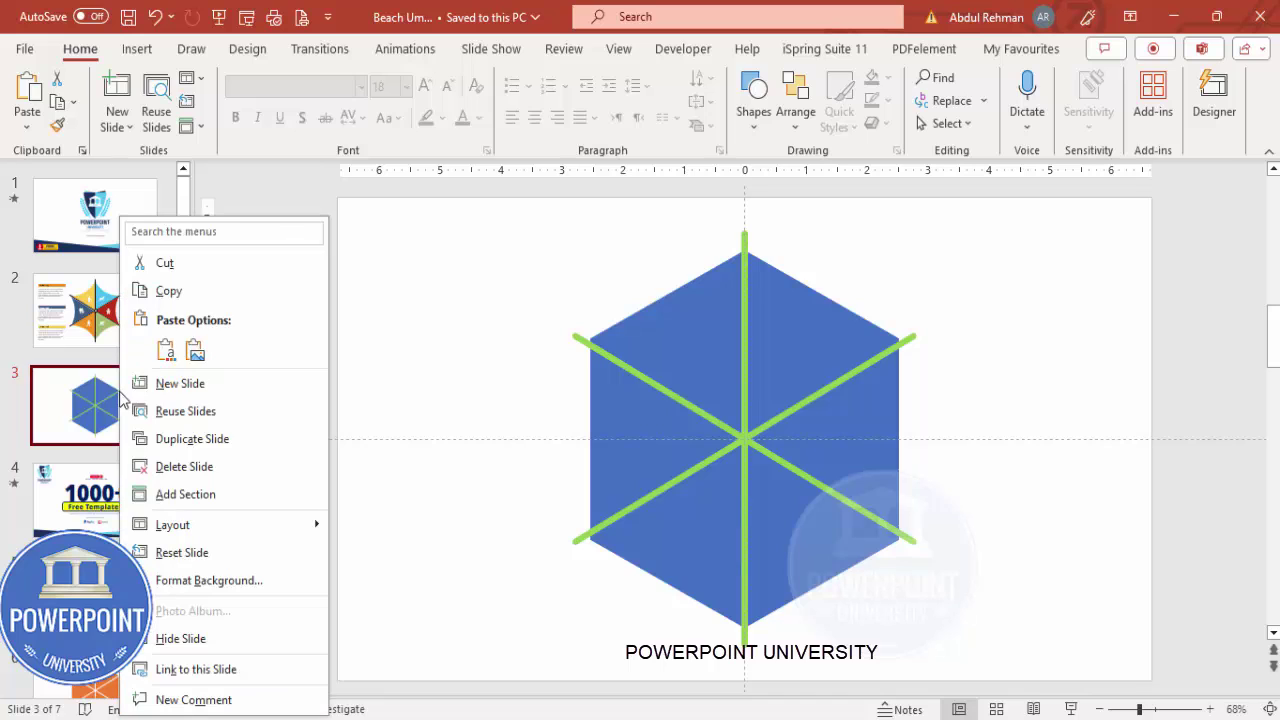
# Step: Back up slide 3 as a duplicate, then Fragment the hexagon and three spokes
pyautogui.click(246, 438)
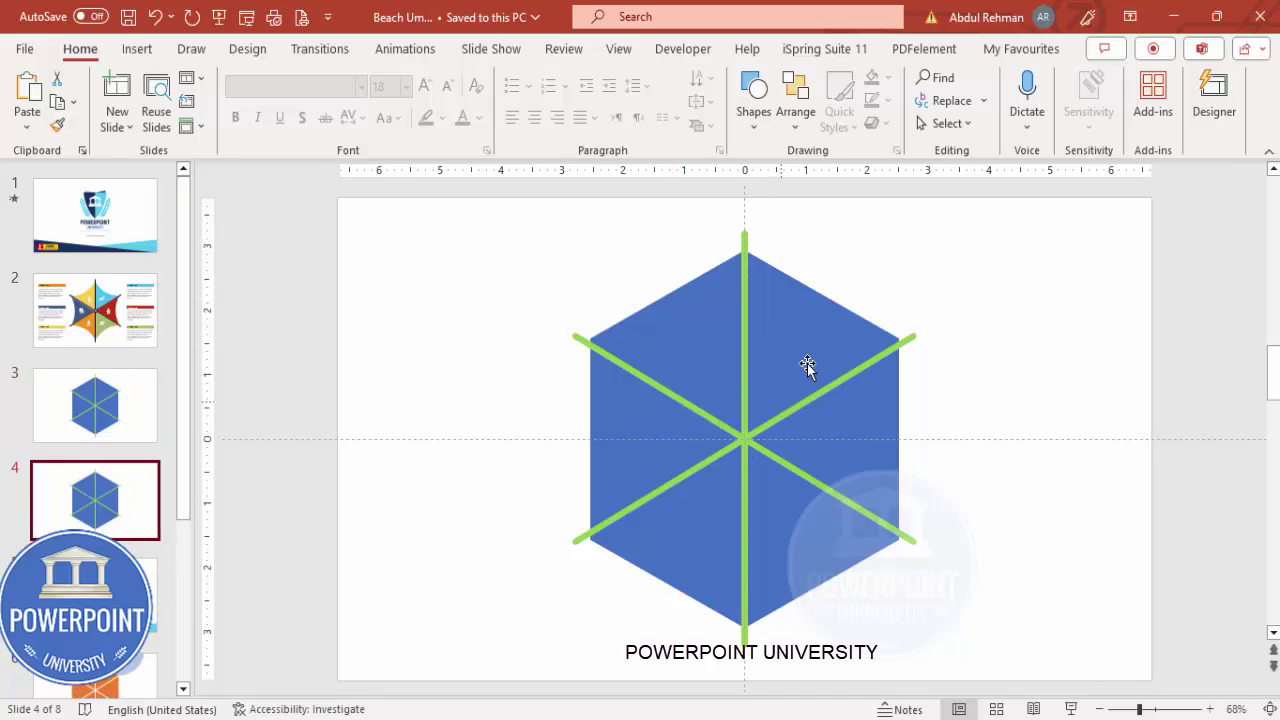
pyautogui.click(98, 400)
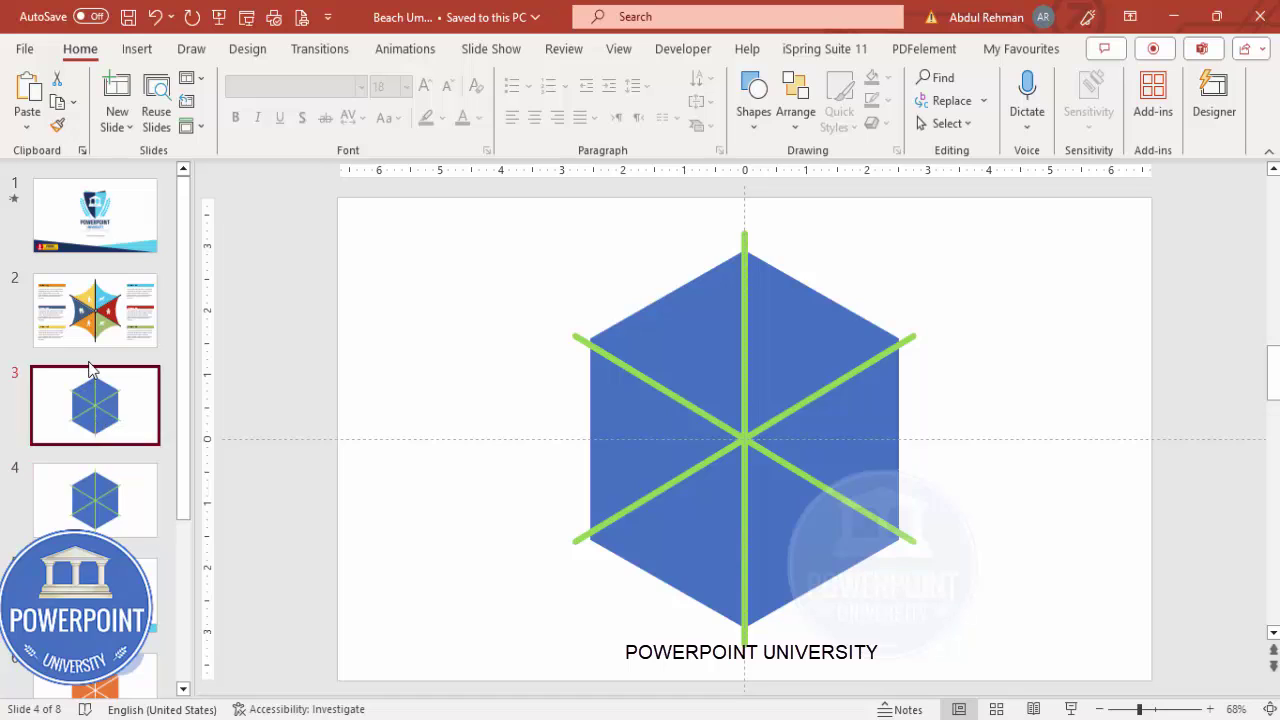
pyautogui.click(497, 310)
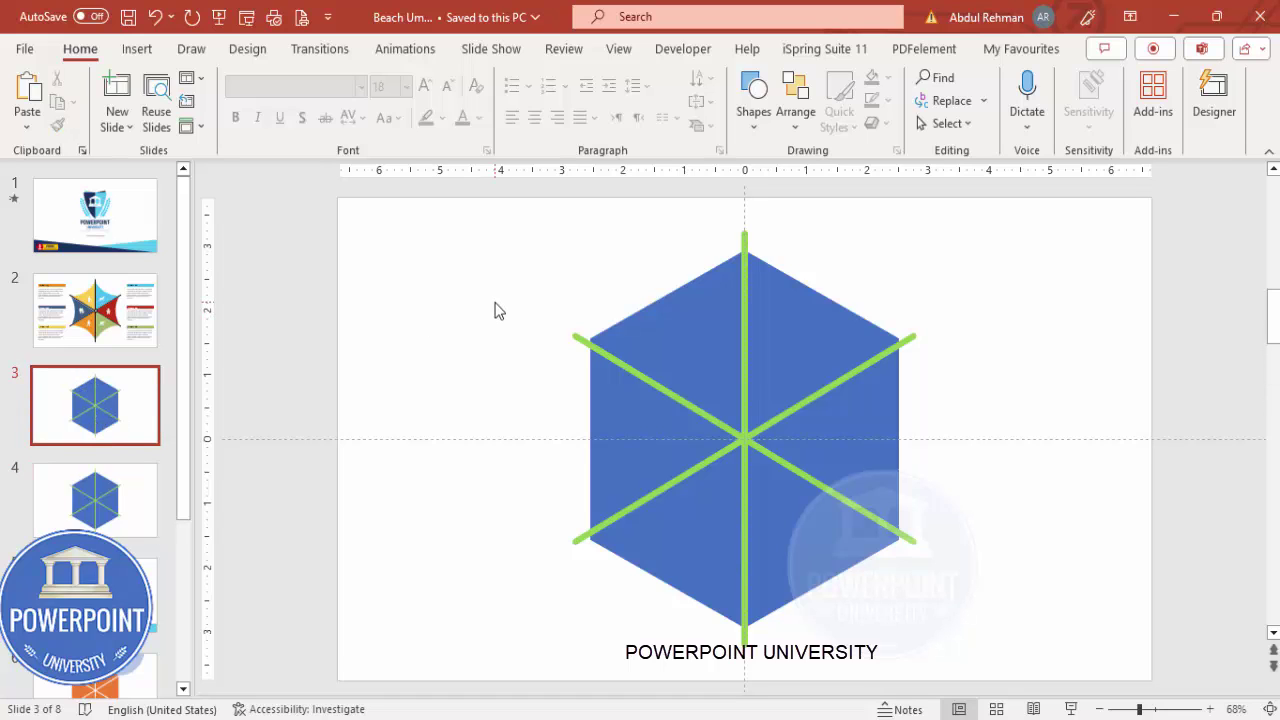
pyautogui.hotkey('ctrl', 'a')
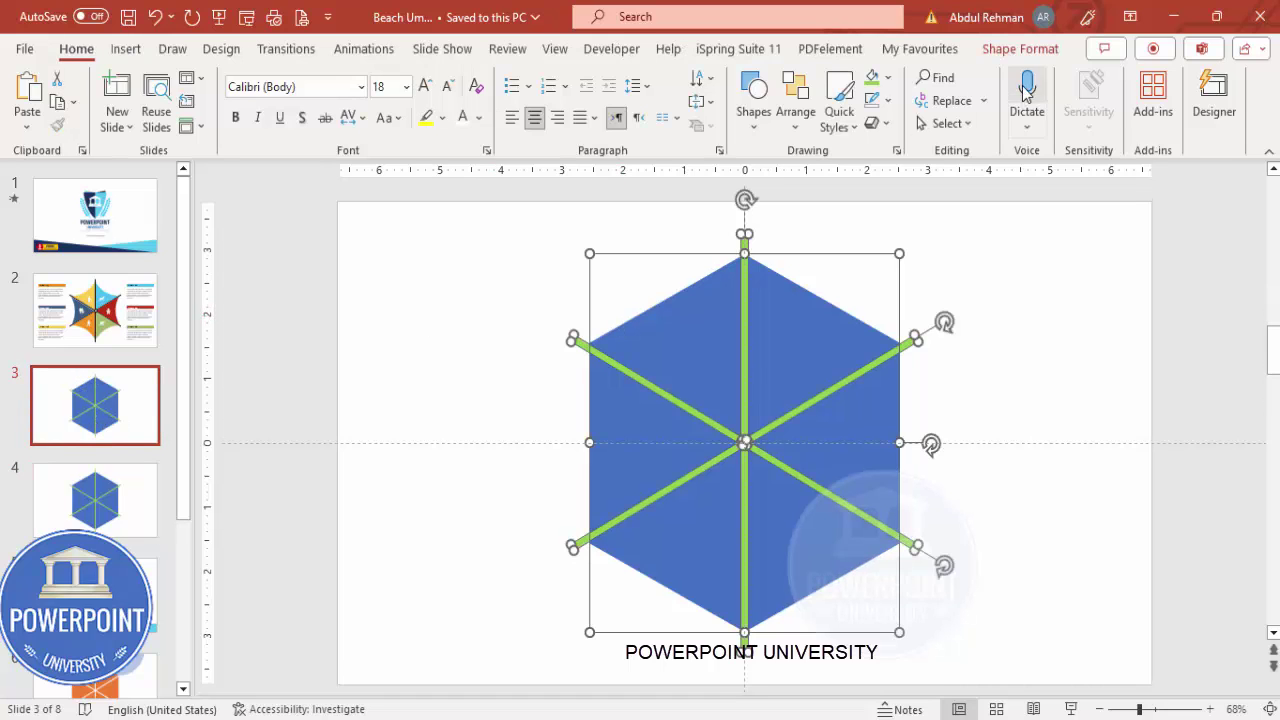
pyautogui.click(1020, 48)
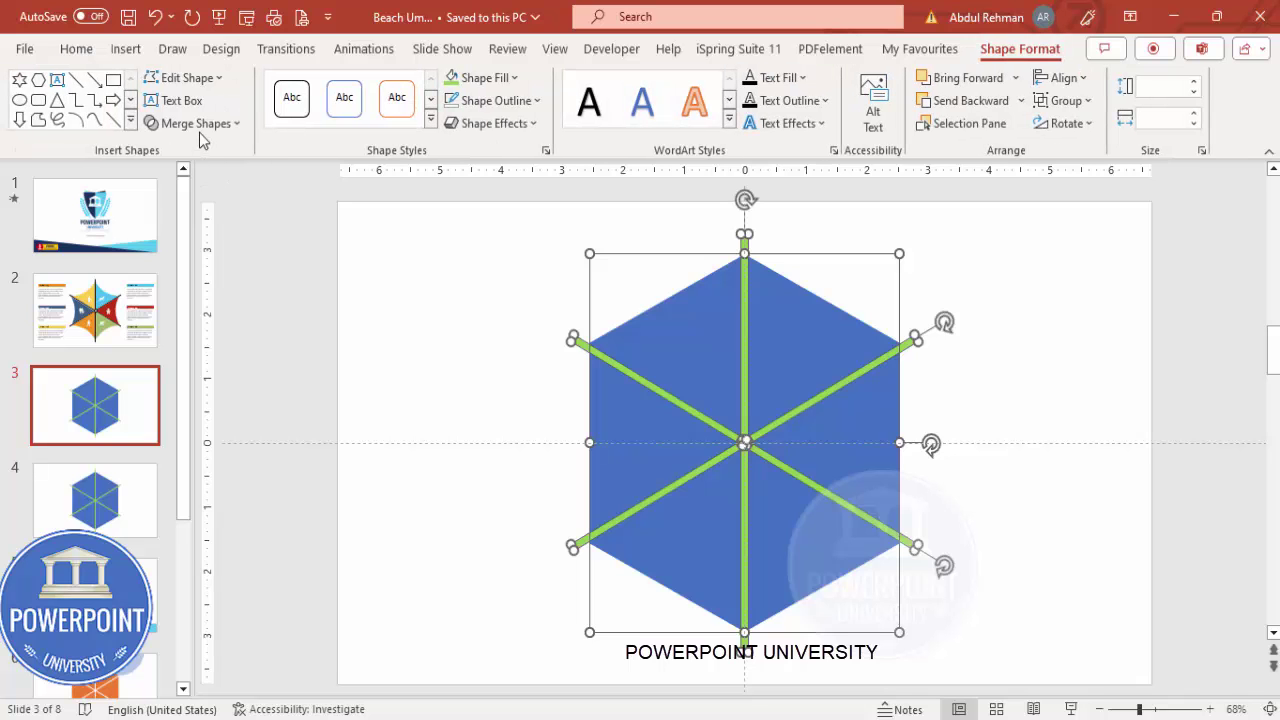
pyautogui.click(195, 123)
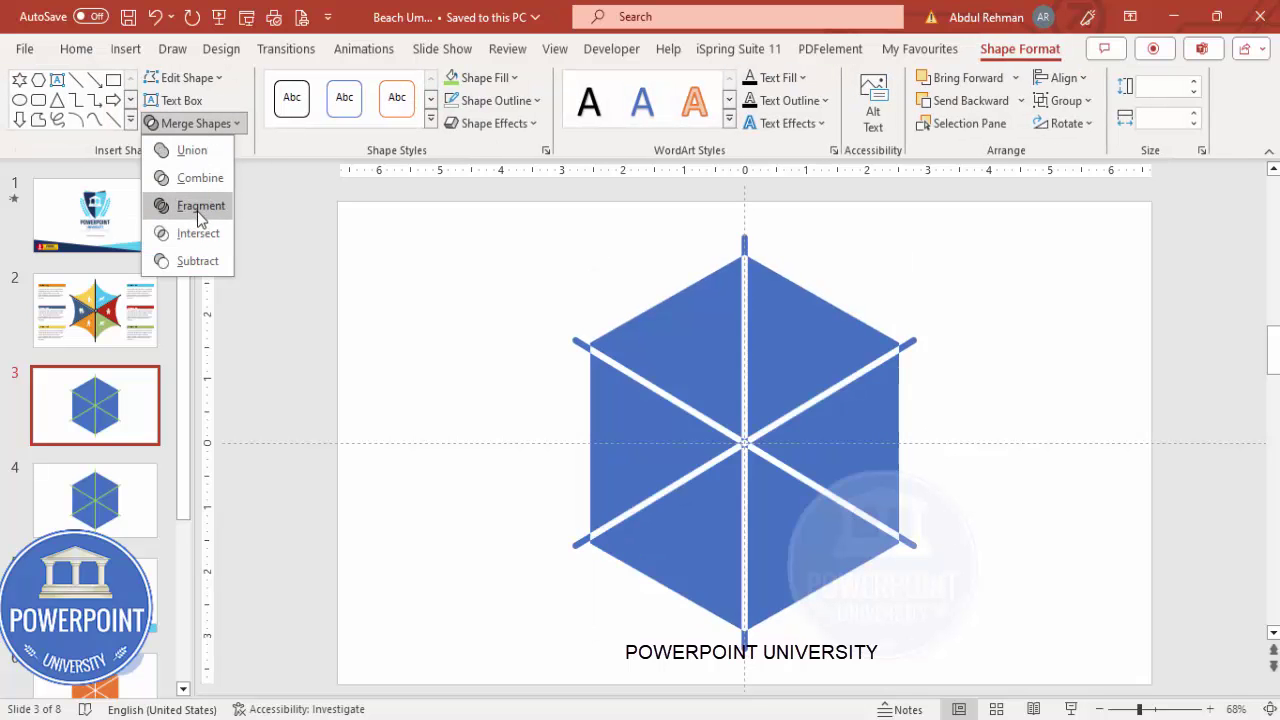
pyautogui.click(199, 218)
# Step: Delete the centre-line fragments and check each triangle piece moves separately
pyautogui.click(431, 289)
pyautogui.moveTo(786, 213); pyautogui.dragTo(695, 684)
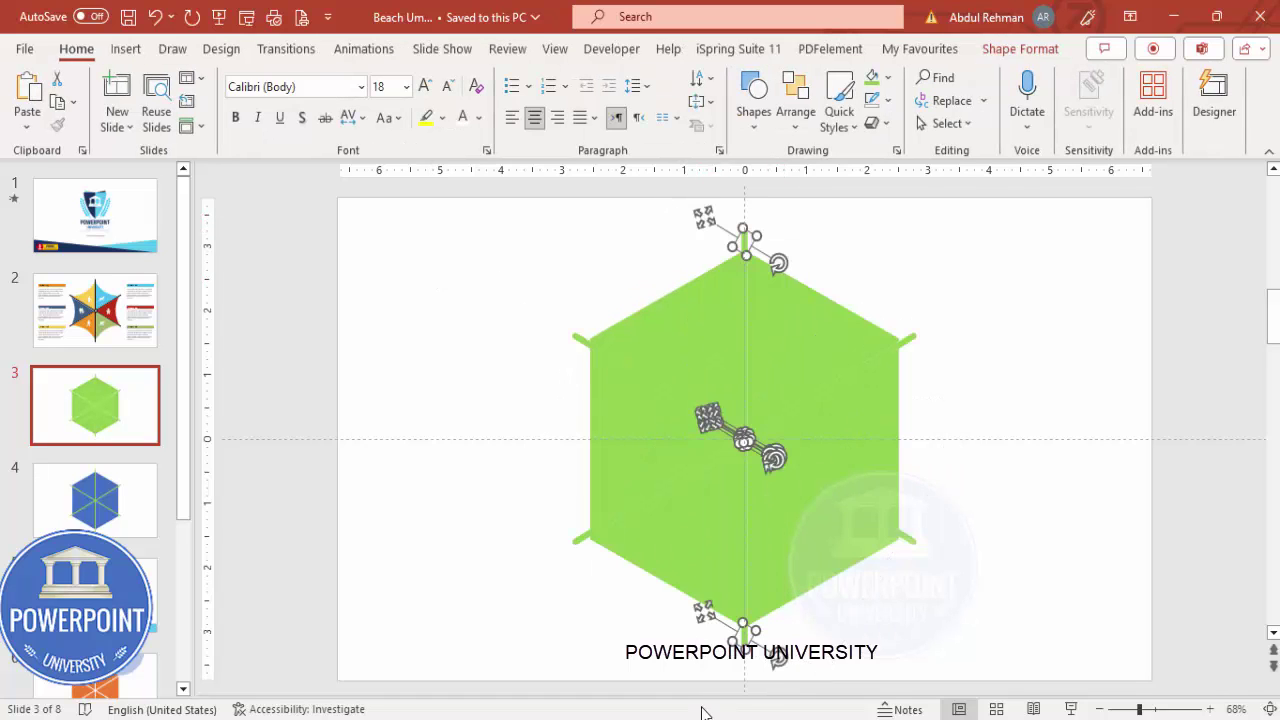
pyautogui.press('Delete')
pyautogui.moveTo(741, 314)
pyautogui.mouseDown()
pyautogui.moveTo(749, 303)
pyautogui.moveTo(760, 320)
pyautogui.mouseUp()
pyautogui.click(748, 494)
pyautogui.moveTo(748, 494); pyautogui.dragTo(695, 406)
pyautogui.click(706, 480)
pyautogui.press('Escape')
pyautogui.click(800, 403)
pyautogui.moveTo(806, 403); pyautogui.dragTo(862, 515)
# Step: Delete the leftover thin lines and green stubs at the hexagon's corners
pyautogui.click(862, 512)
pyautogui.press('Delete')
pyautogui.moveTo(968, 492); pyautogui.dragTo(840, 626)
pyautogui.press('Delete')
pyautogui.click(897, 345)
pyautogui.press('Delete')
pyautogui.moveTo(636, 257); pyautogui.dragTo(482, 566)
pyautogui.press('Delete')
pyautogui.moveTo(474, 470); pyautogui.dragTo(673, 630)
pyautogui.press('Delete')
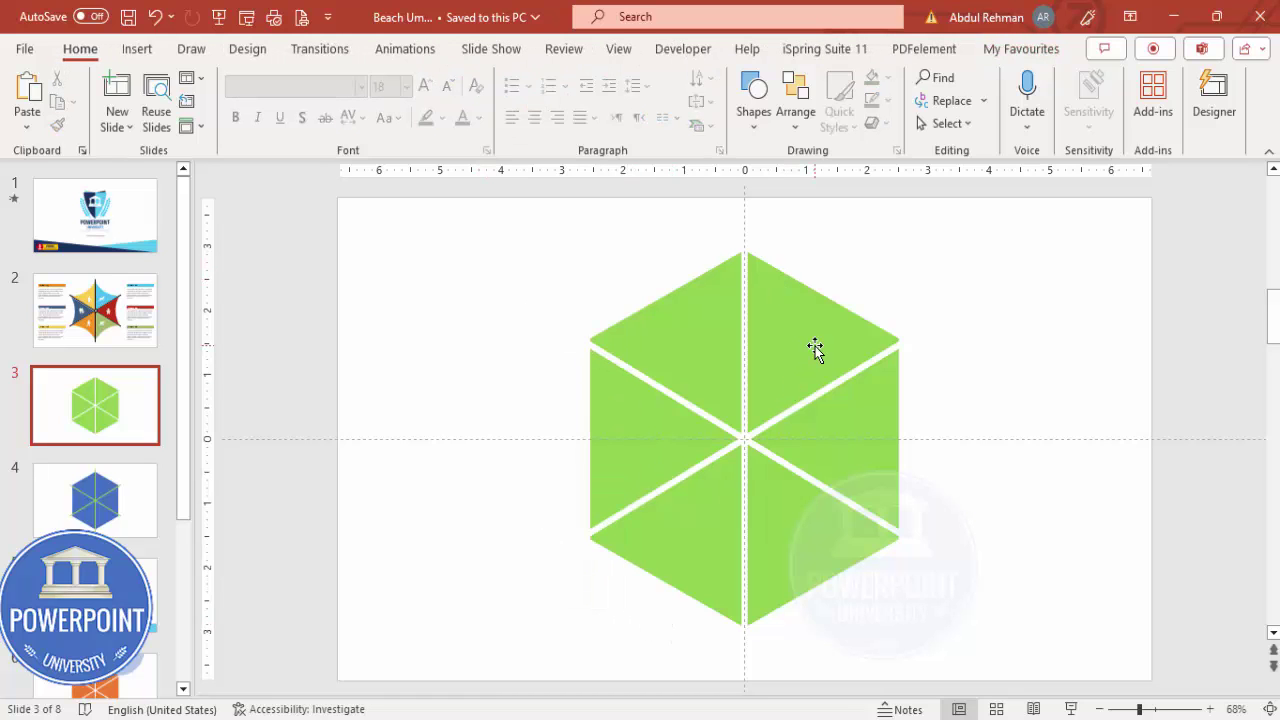
# Step: Pull out the upper-right triangle to inspect it, then undo the move
pyautogui.moveTo(815, 347); pyautogui.dragTo(889, 294)
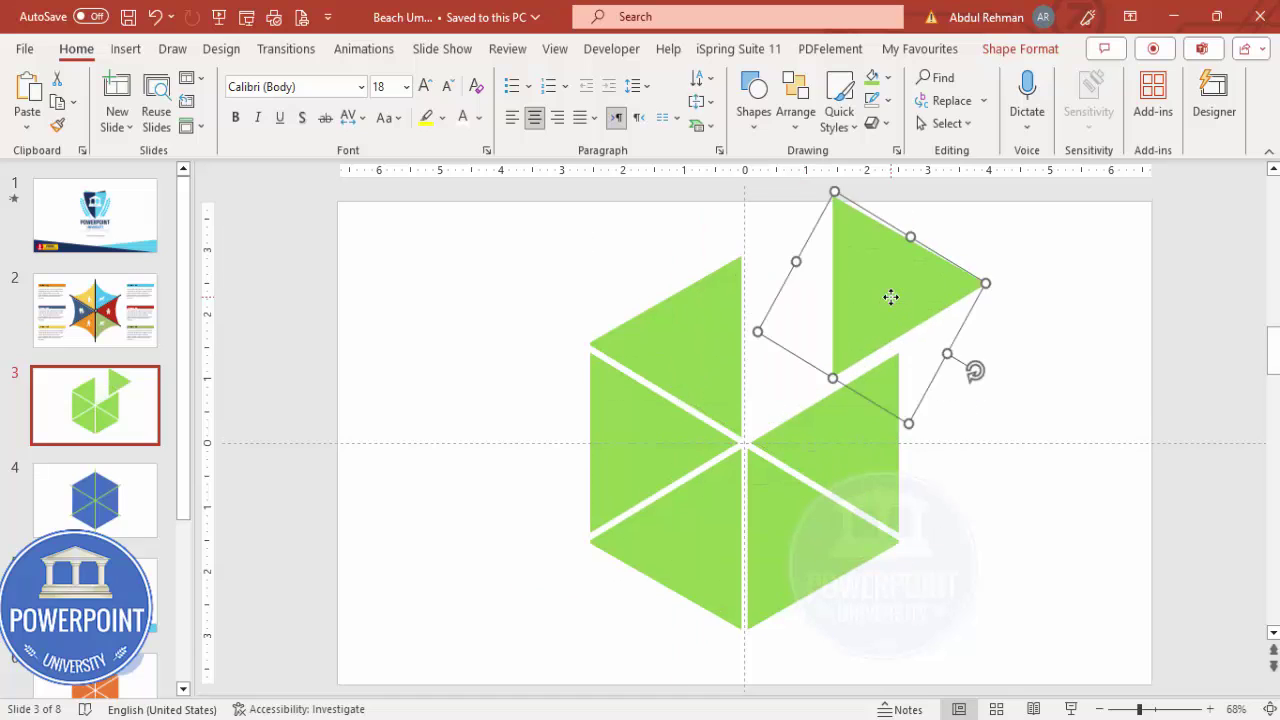
pyautogui.hotkey('ctrl', 'z')
pyautogui.click(948, 402)
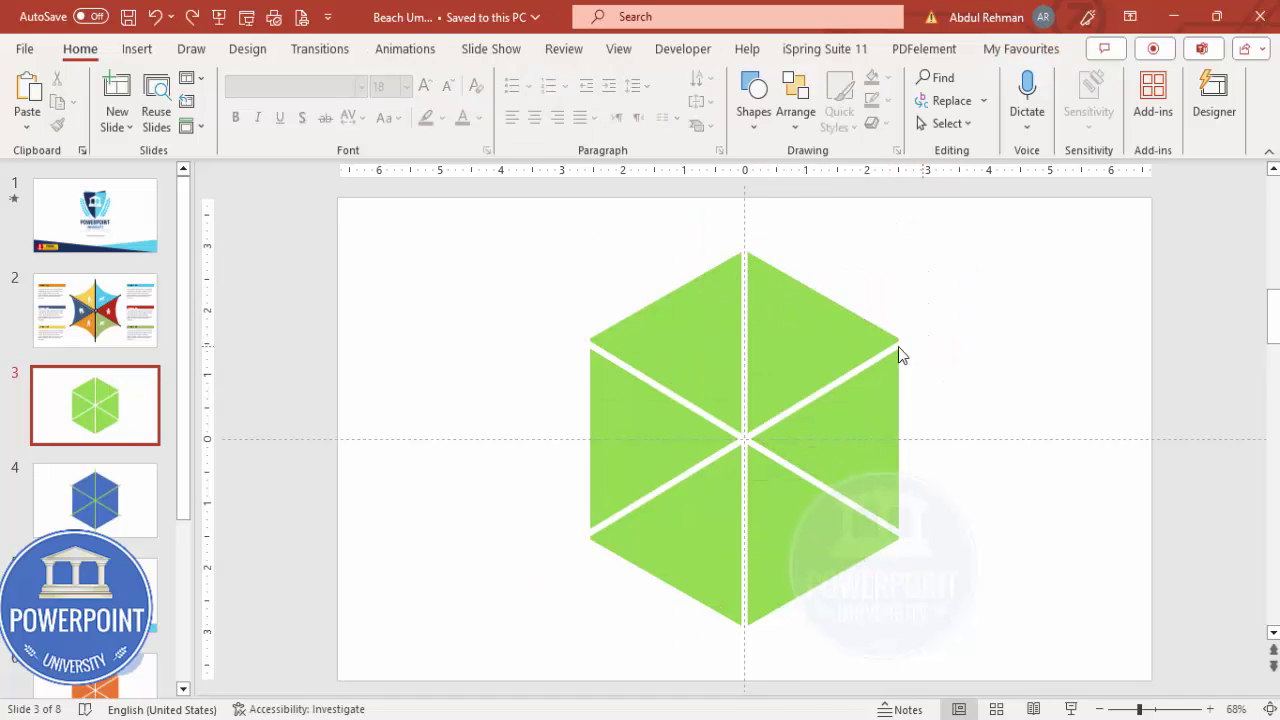
pyautogui.click(137, 50)
# Step: Draw an oval over the hexagon with no outline and 45% transparency
pyautogui.click(399, 125)
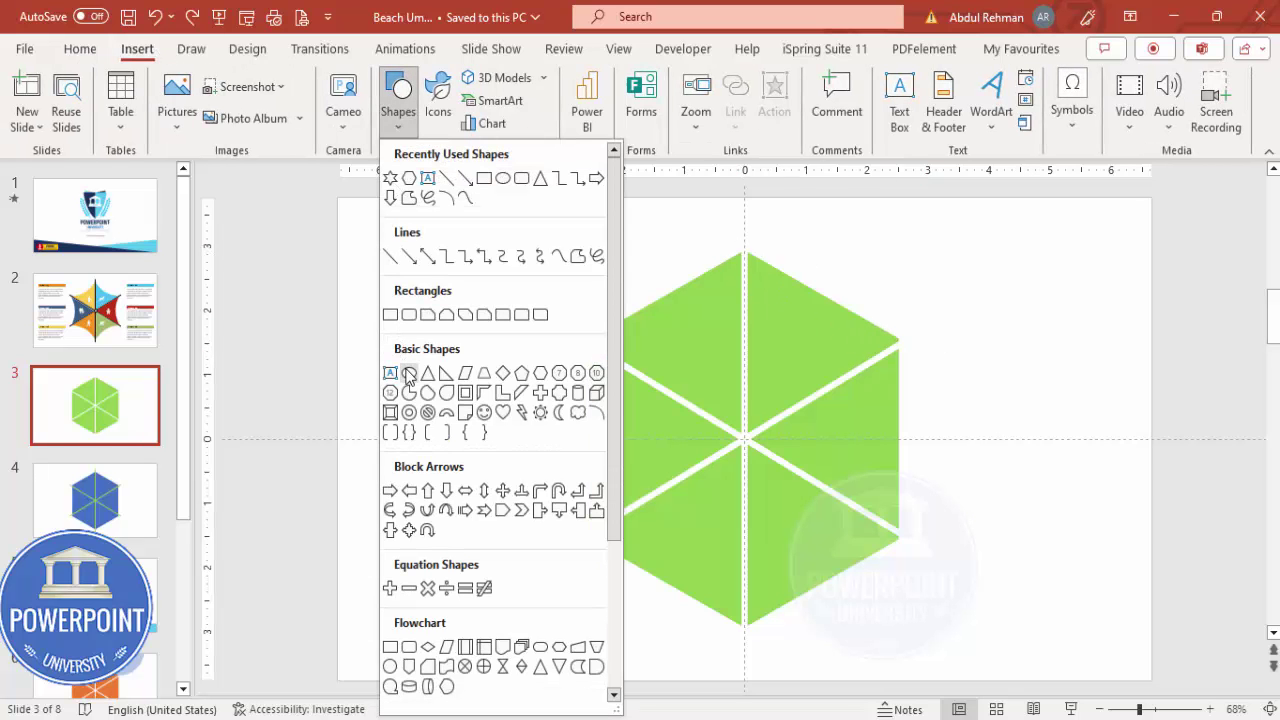
pyautogui.click(409, 374)
pyautogui.moveTo(763, 269)
pyautogui.mouseDown()
pyautogui.moveTo(923, 503)
pyautogui.moveTo(963, 594)
pyautogui.moveTo(991, 606)
pyautogui.mouseUp()
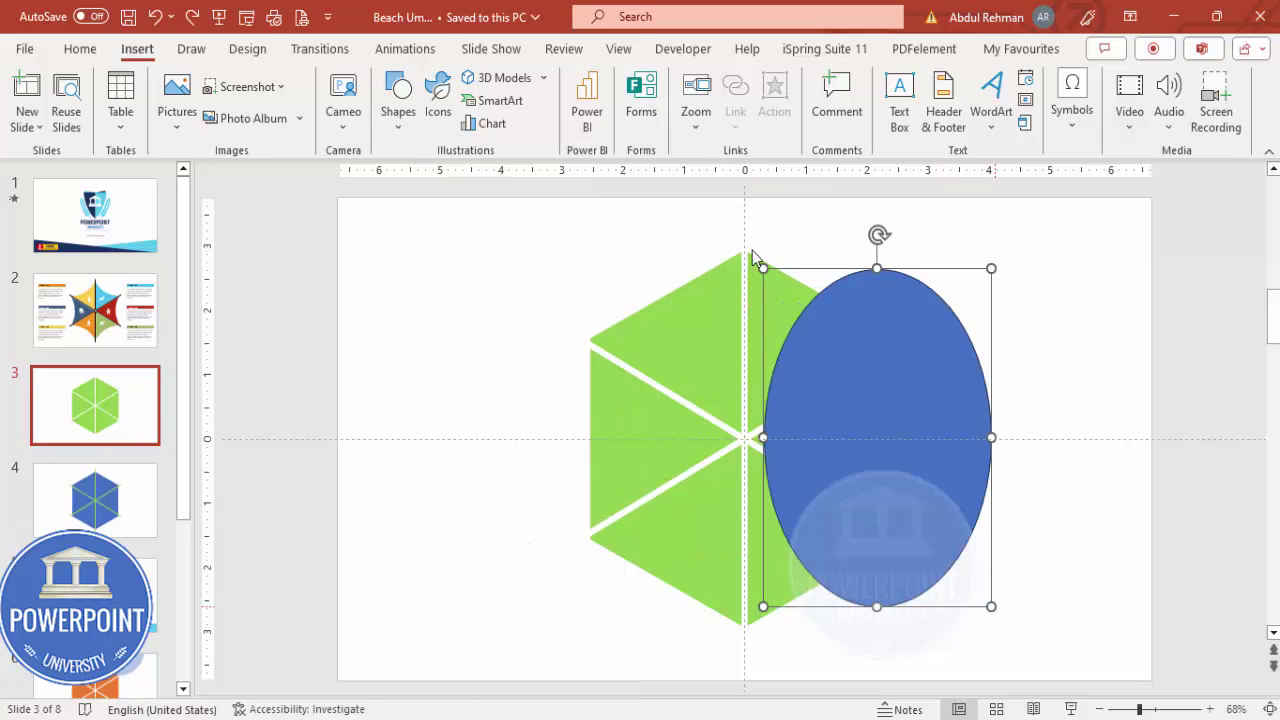
pyautogui.click(533, 100)
pyautogui.click(537, 373)
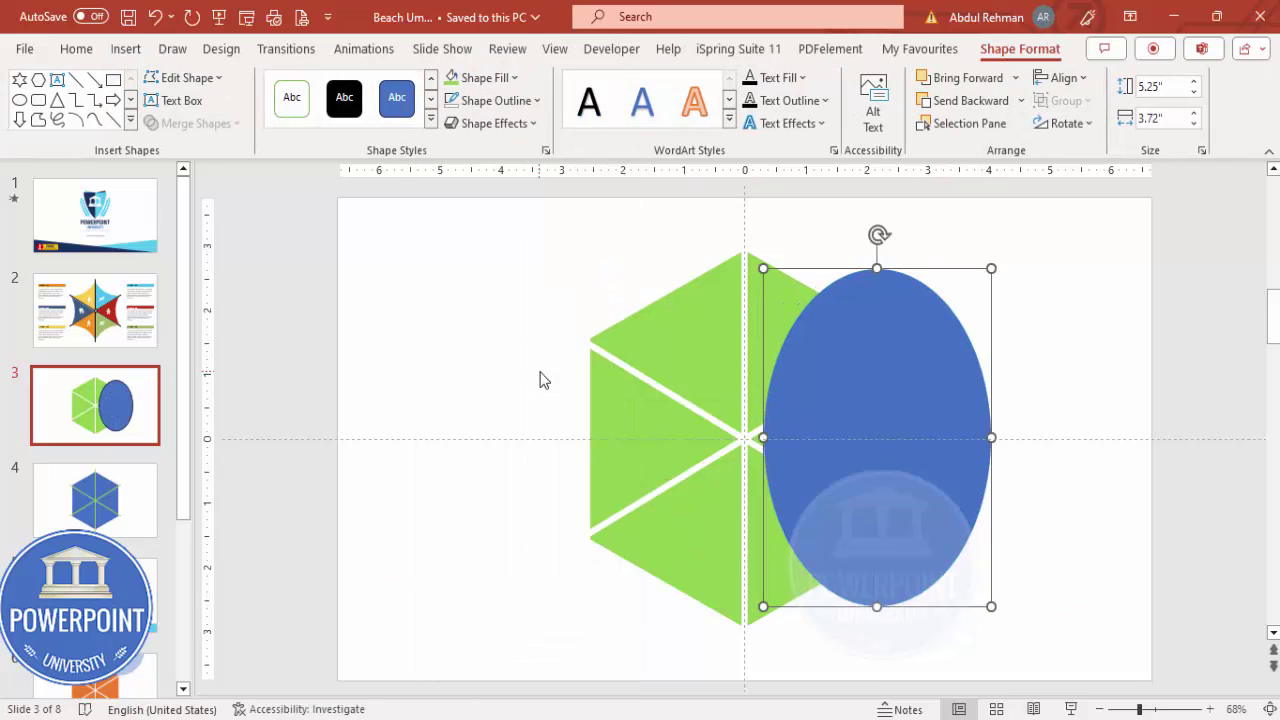
pyautogui.rightClick(878, 356)
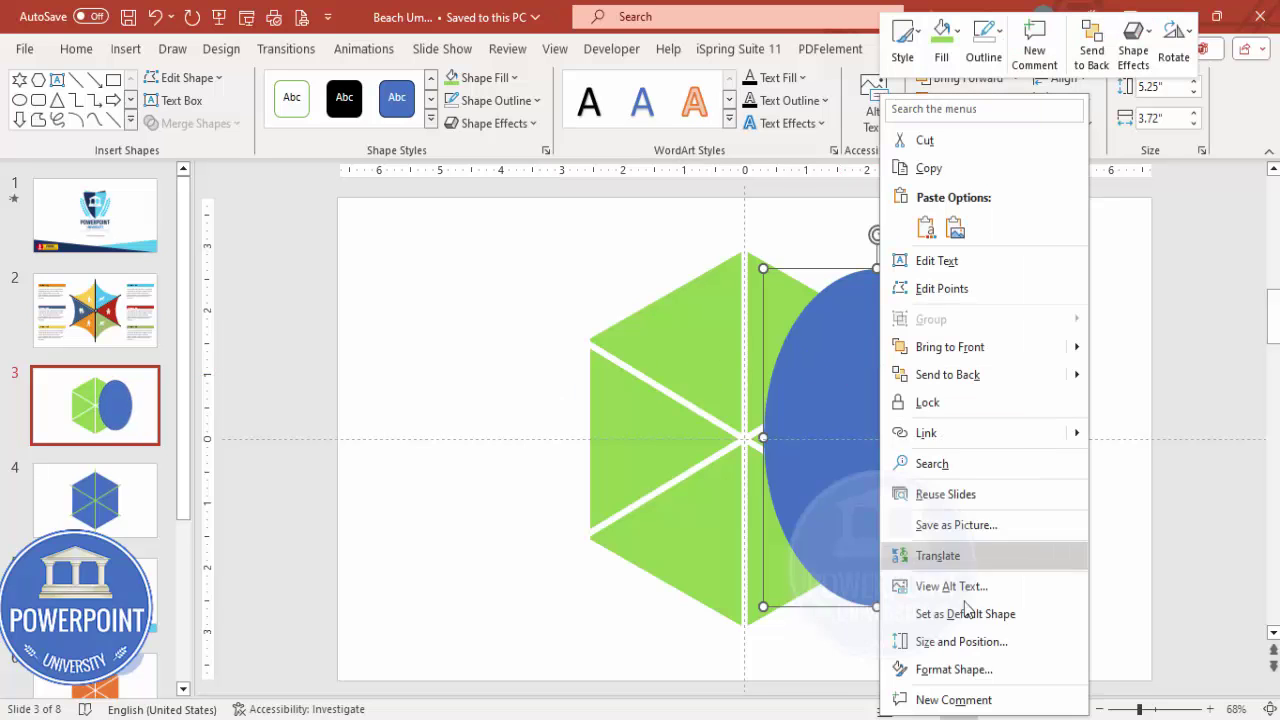
pyautogui.click(975, 668)
pyautogui.moveTo(1135, 503); pyautogui.dragTo(1152, 503)
# Step: Tilt and move the oval above the upper-right triangle, zooming in to check its edge
pyautogui.moveTo(773, 478); pyautogui.dragTo(843, 228)
pyautogui.moveTo(793, 319); pyautogui.dragTo(682, 251)
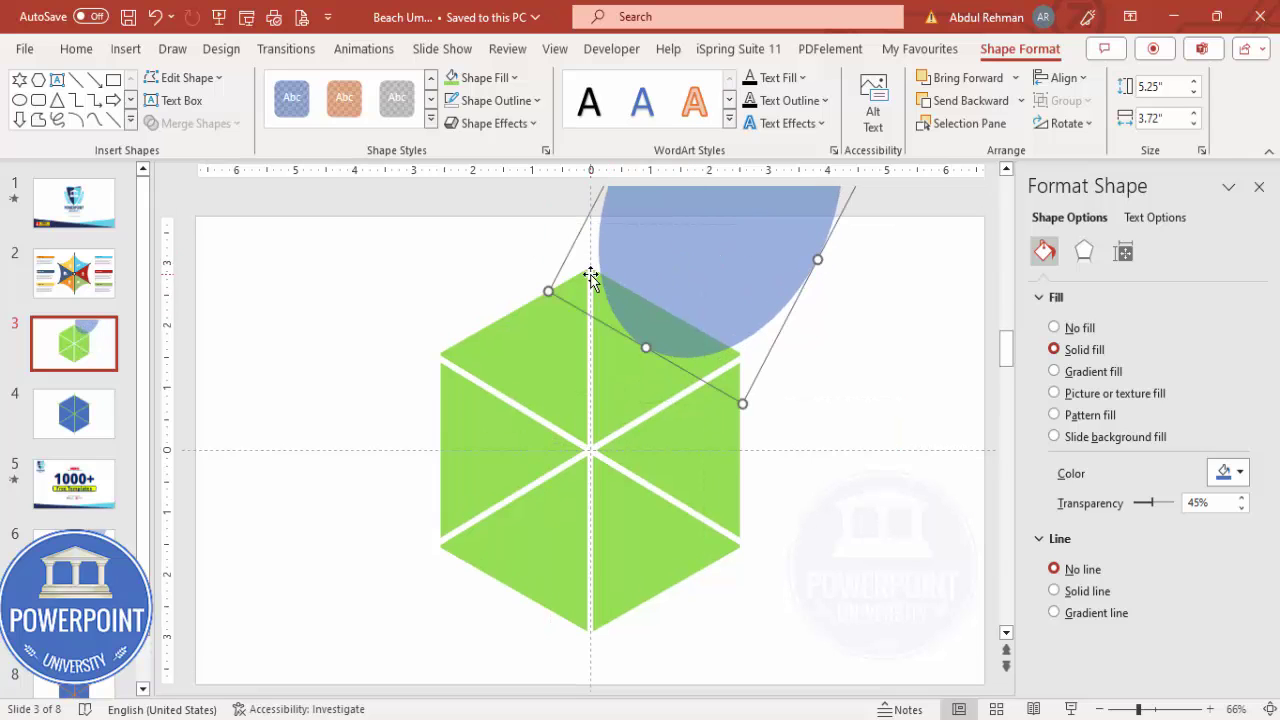
pyautogui.click(1172, 711)
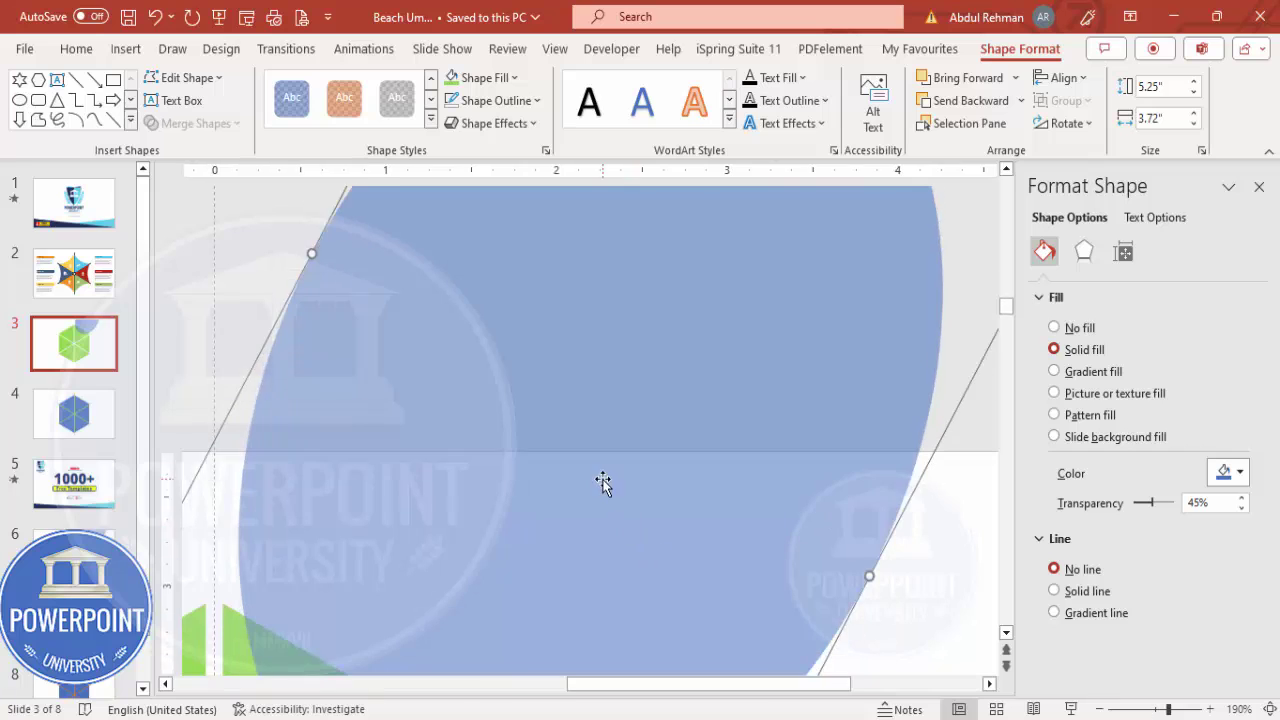
pyautogui.scroll(-2, 510, 450)
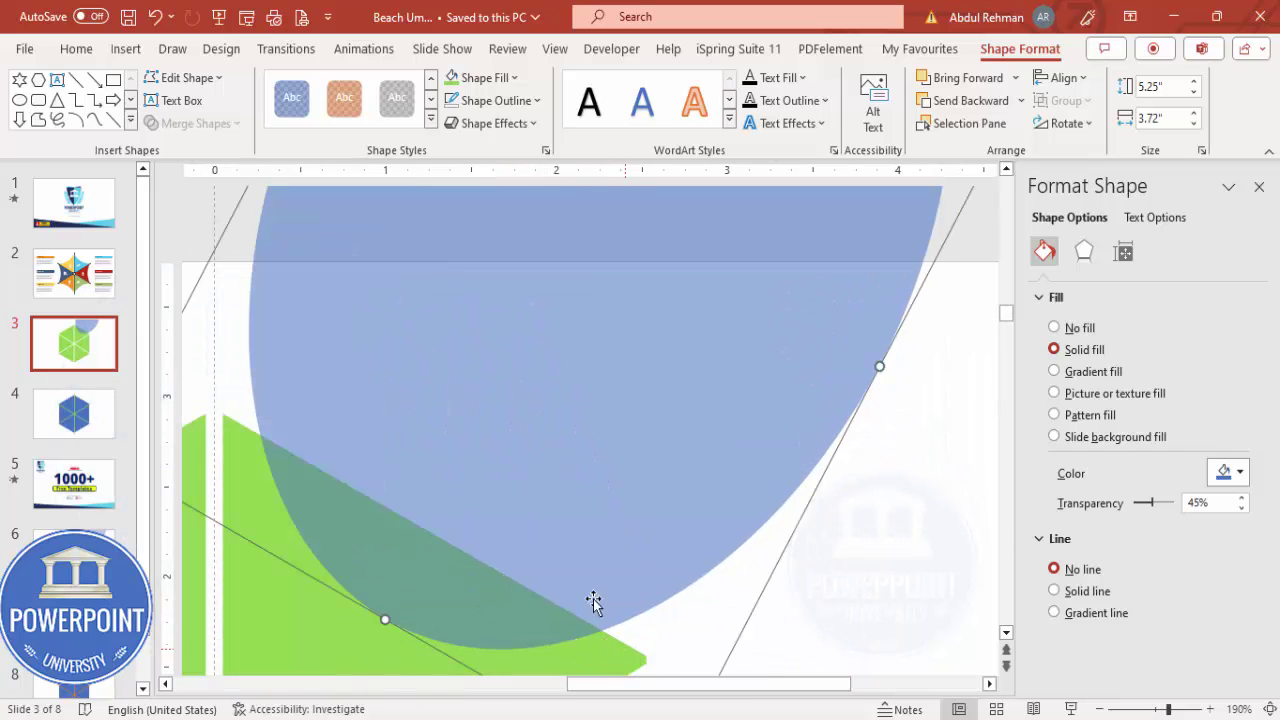
pyautogui.moveTo(900, 383); pyautogui.dragTo(972, 424)
pyautogui.scroll(-3, 314, 260)
pyautogui.scroll(5, 314, 260)
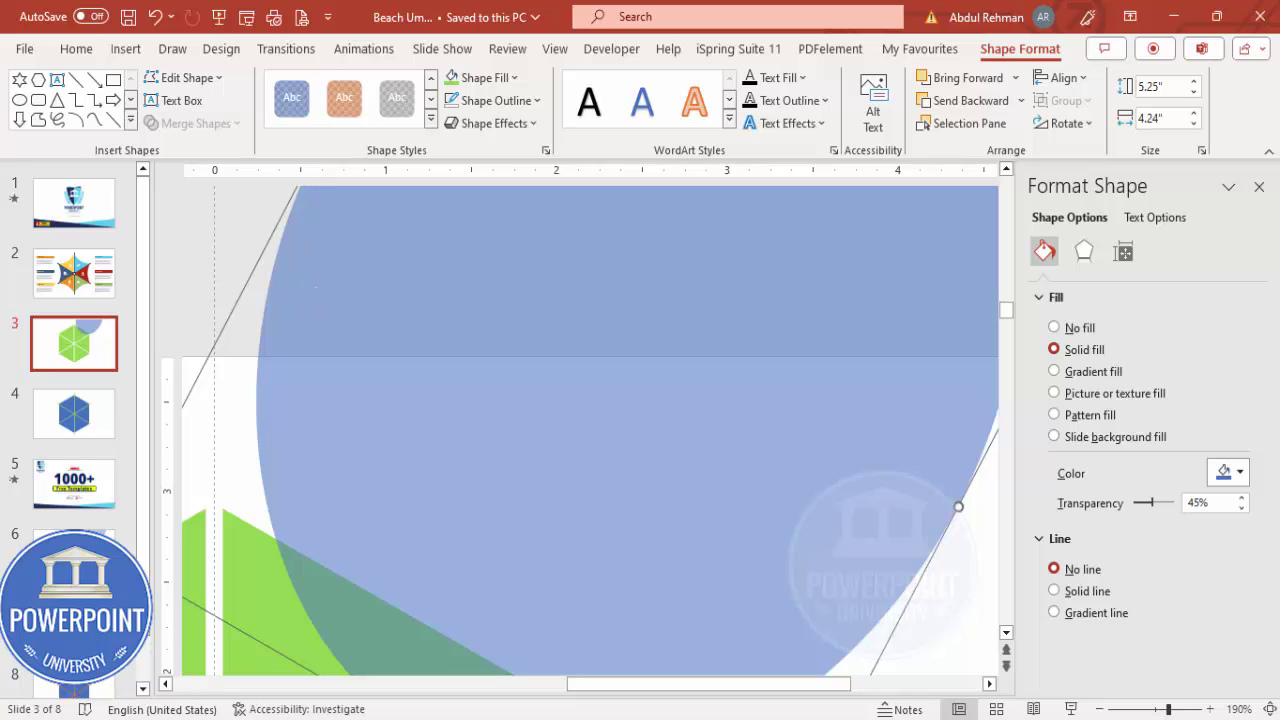
pyautogui.moveTo(1165, 712); pyautogui.dragTo(1155, 712)
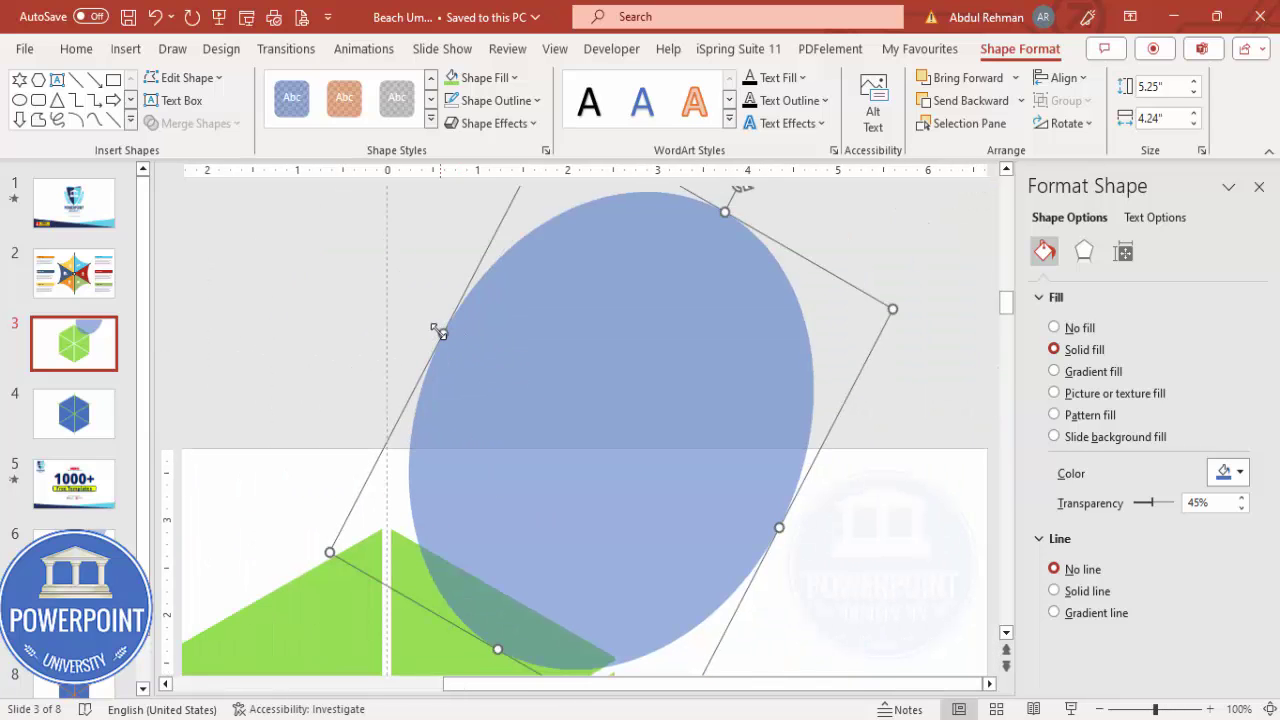
# Step: Enlarge the oval to about 5.25" by 5.88" across the triangle's outer edge
pyautogui.moveTo(444, 332); pyautogui.dragTo(405, 314)
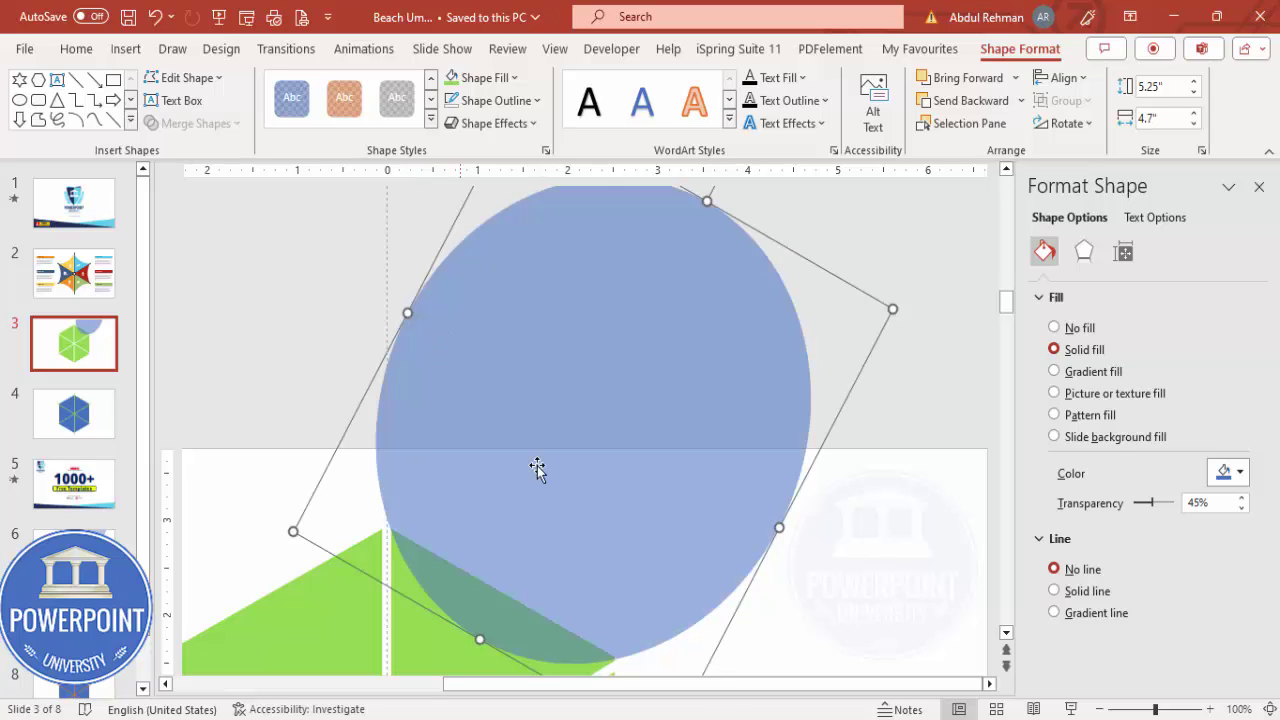
pyautogui.moveTo(529, 614)
pyautogui.mouseDown()
pyautogui.moveTo(523, 591)
pyautogui.moveTo(540, 595)
pyautogui.mouseUp()
pyautogui.moveTo(411, 291); pyautogui.dragTo(386, 276)
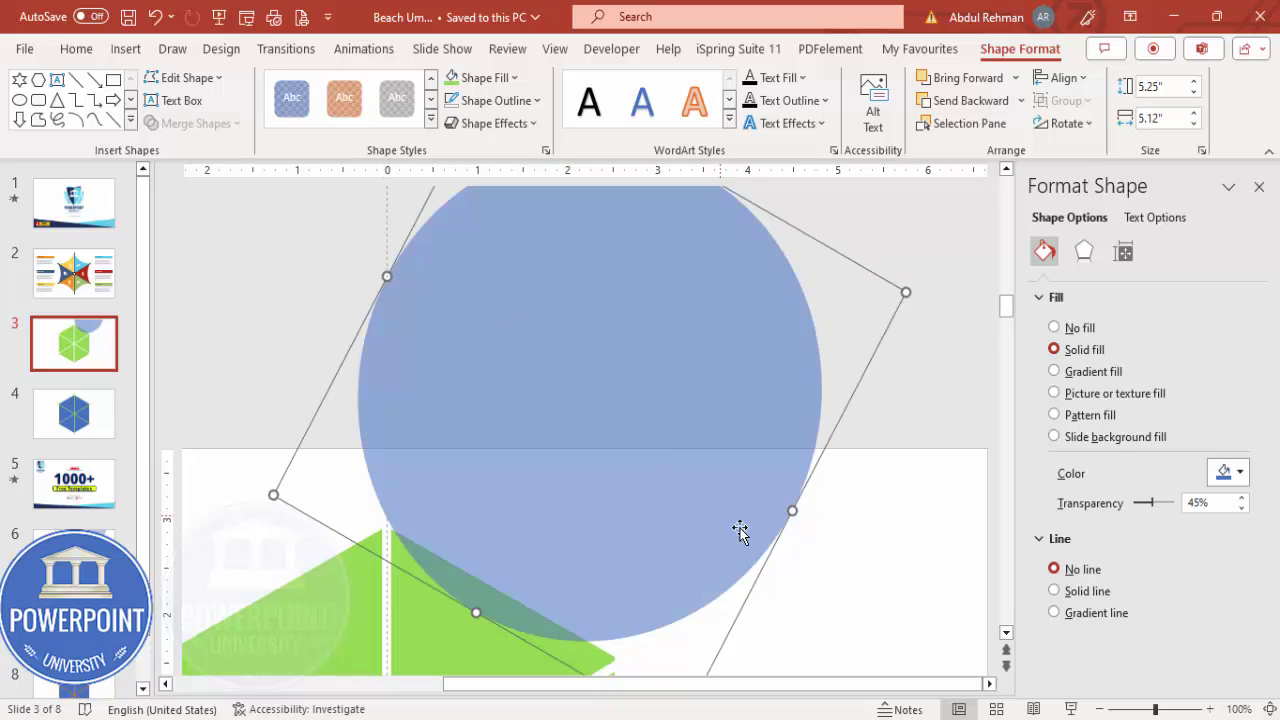
pyautogui.moveTo(797, 512); pyautogui.dragTo(833, 533)
pyautogui.moveTo(387, 275); pyautogui.dragTo(366, 266)
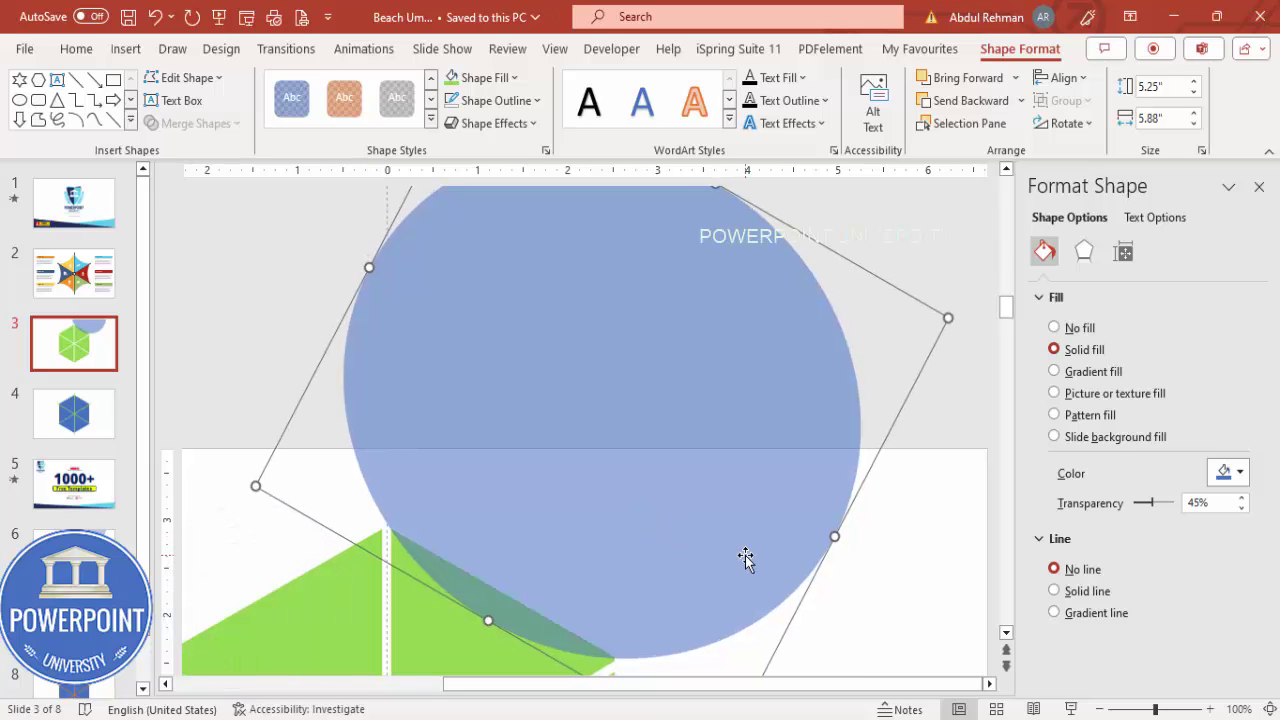
pyautogui.click(856, 617)
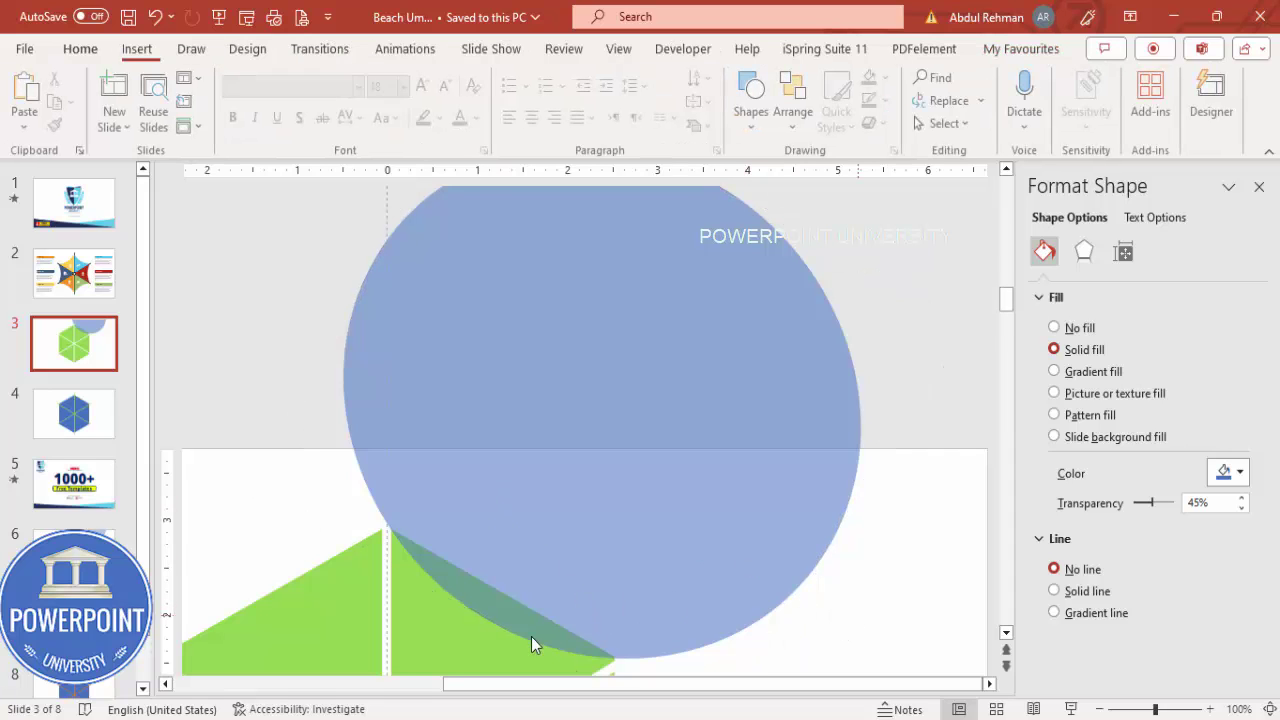
# Step: Subtract the oval from the upper-right green triangle, then fit the slide to the window
pyautogui.click(424, 643)
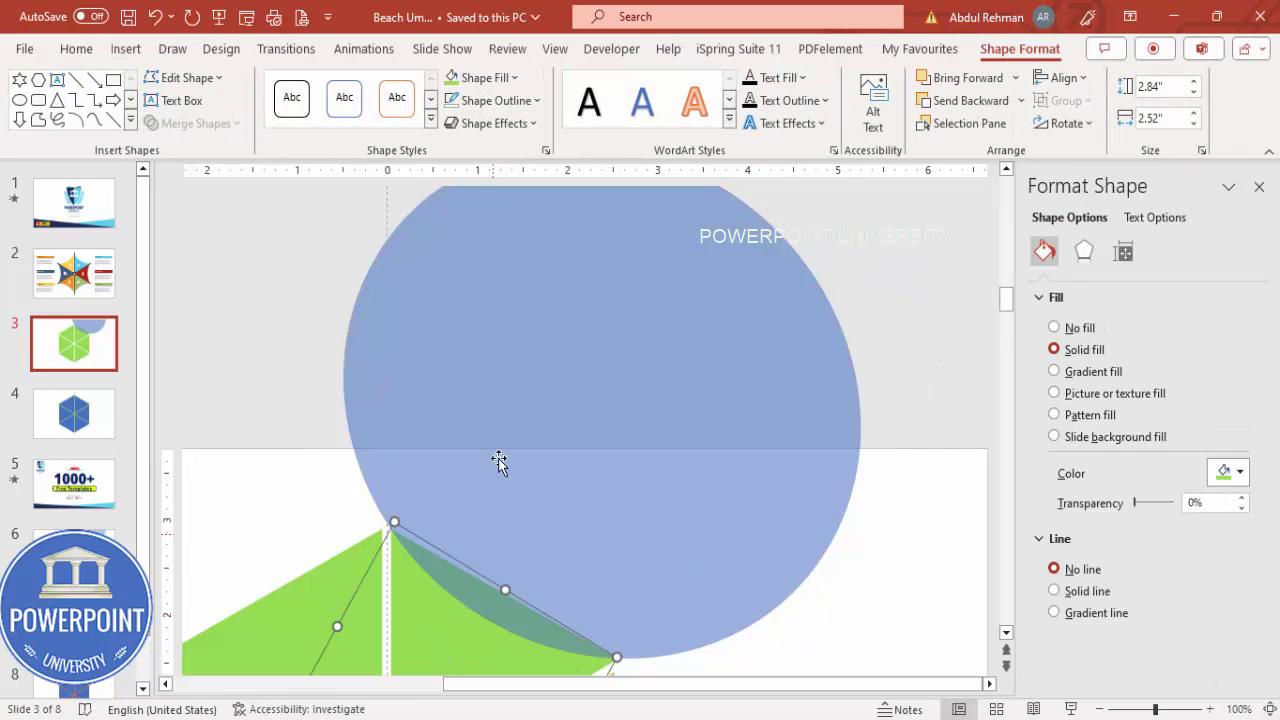
pyautogui.keyDown('shift'); pyautogui.click(535, 370); pyautogui.keyUp('shift')
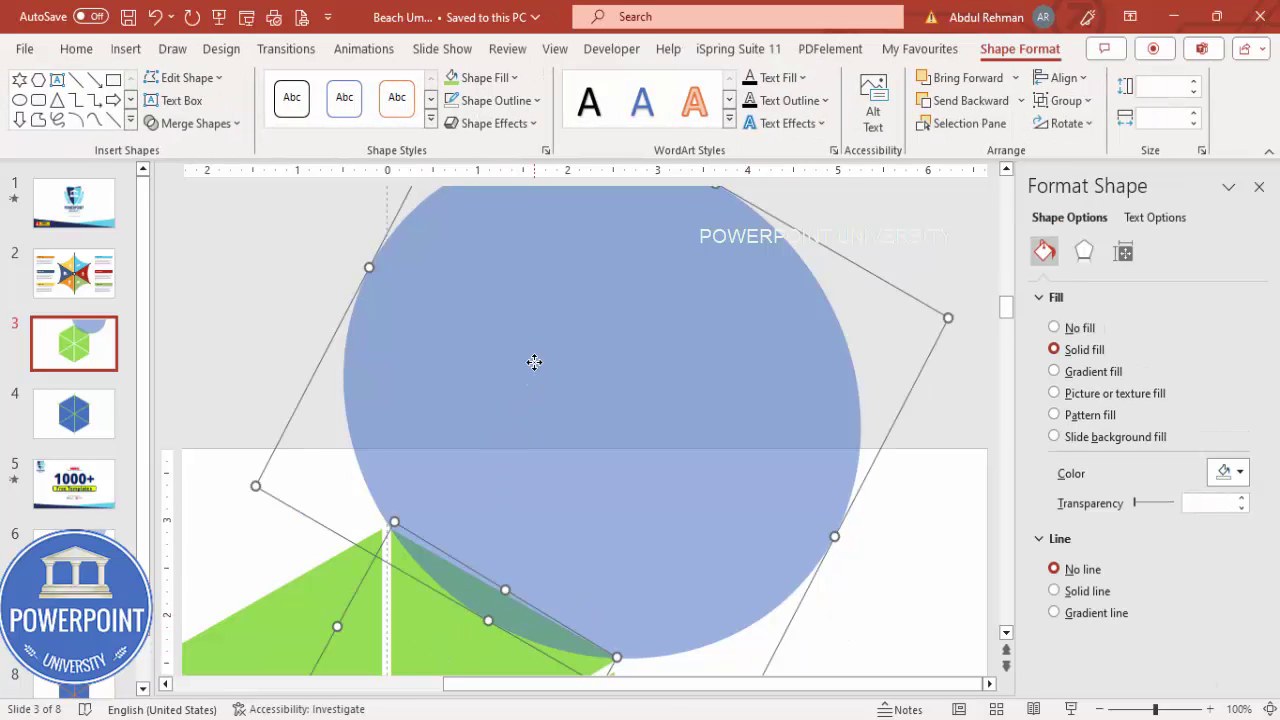
pyautogui.click(235, 124)
pyautogui.click(198, 261)
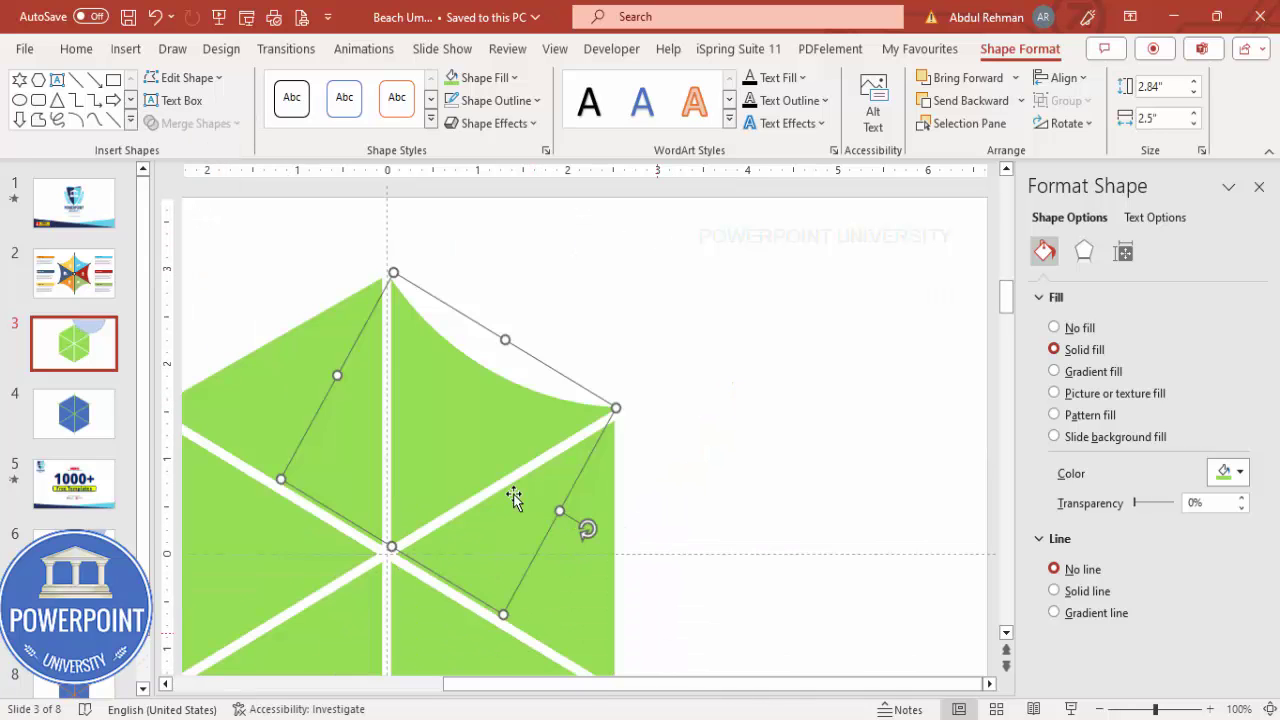
pyautogui.click(1268, 709)
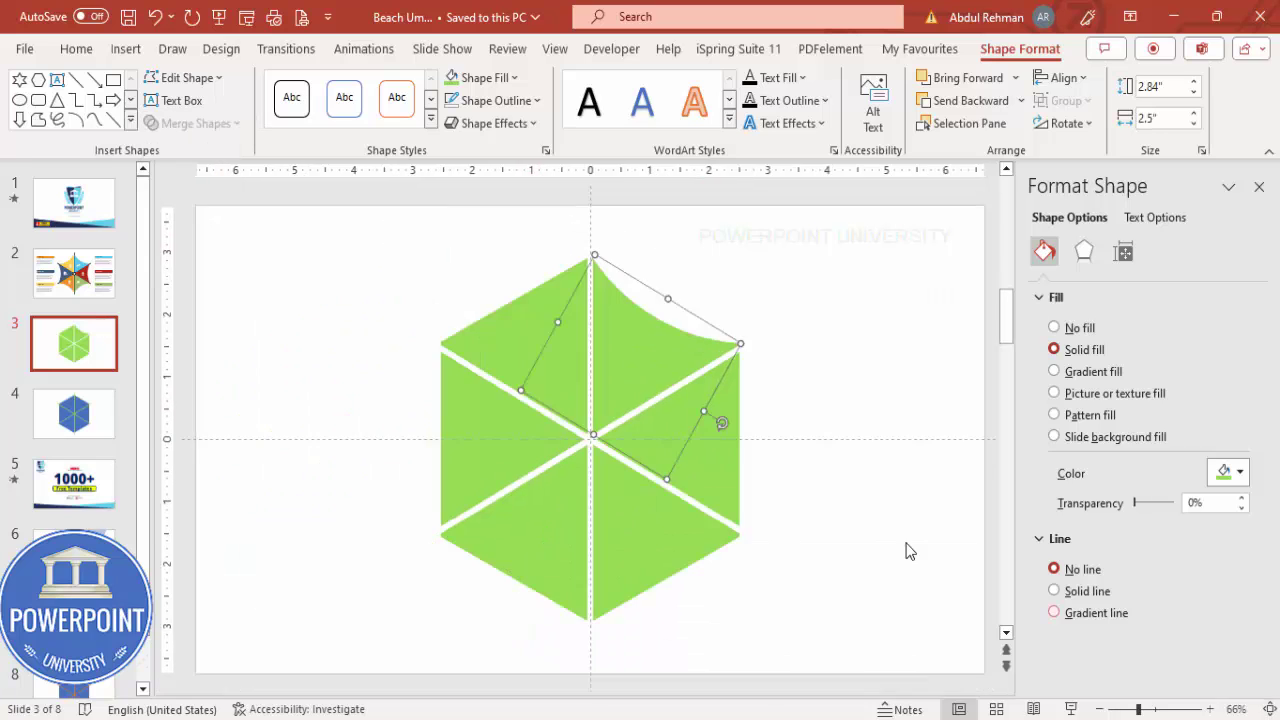
# Step: Fill the curved wedge blue and copy it onto the right-hand triangle
pyautogui.click(485, 77)
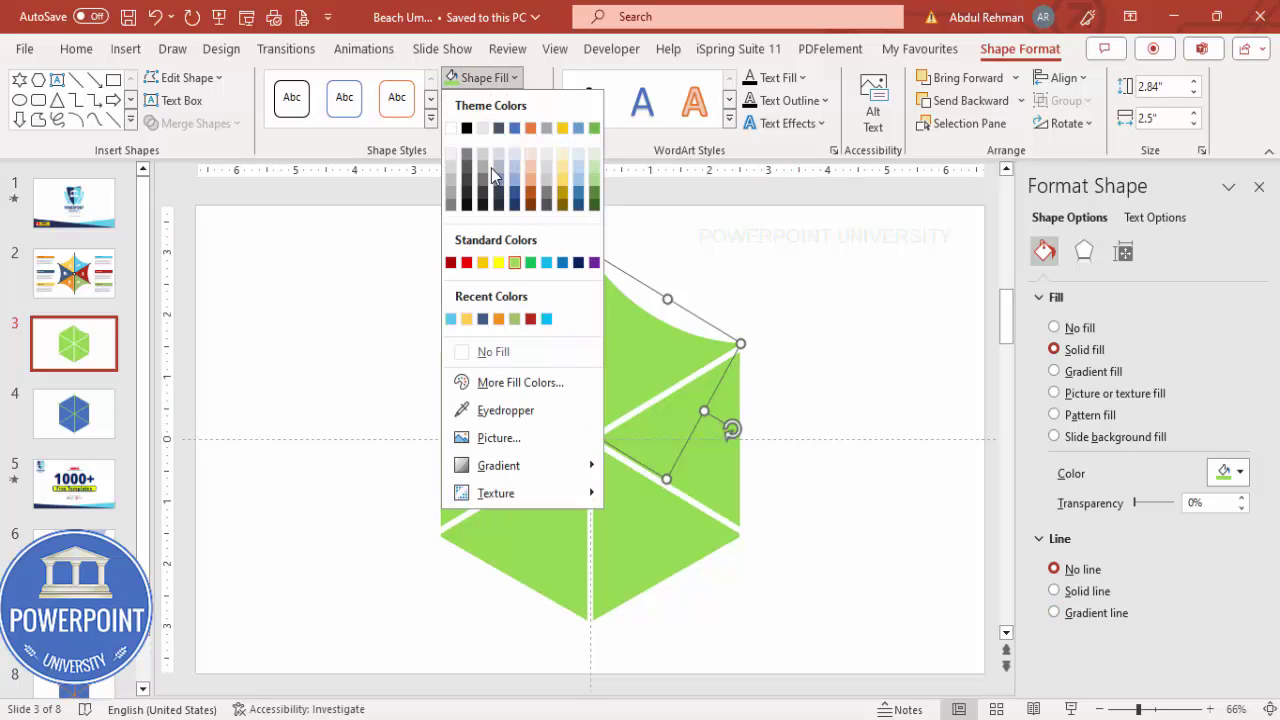
pyautogui.click(546, 320)
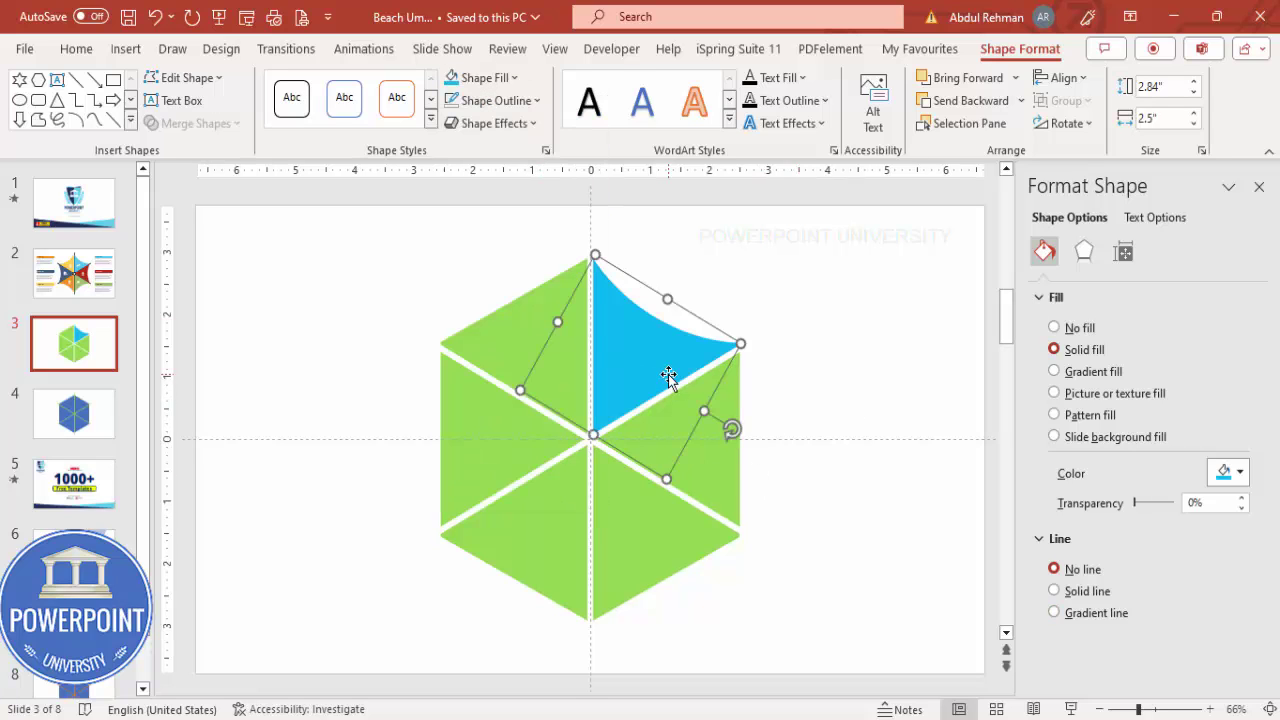
pyautogui.moveTo(668, 375); pyautogui.dragTo(671, 381)
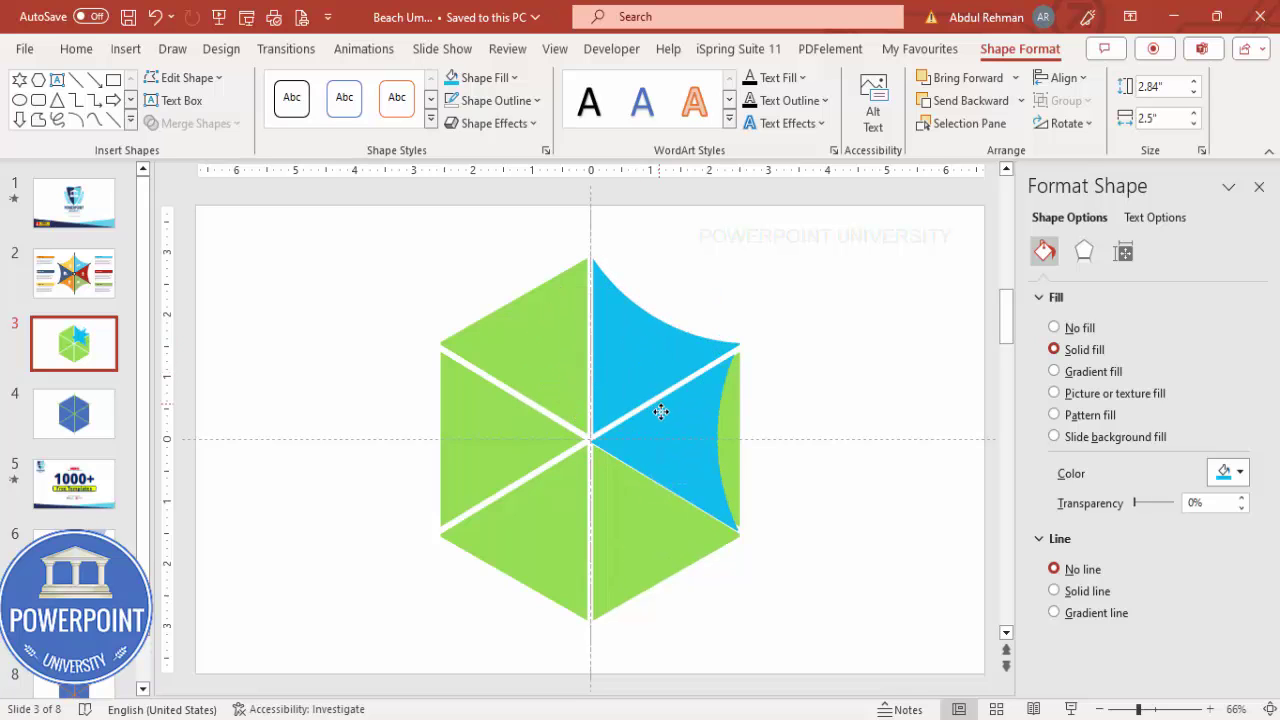
pyautogui.moveTo(657, 408); pyautogui.dragTo(666, 403)
pyautogui.click(733, 430)
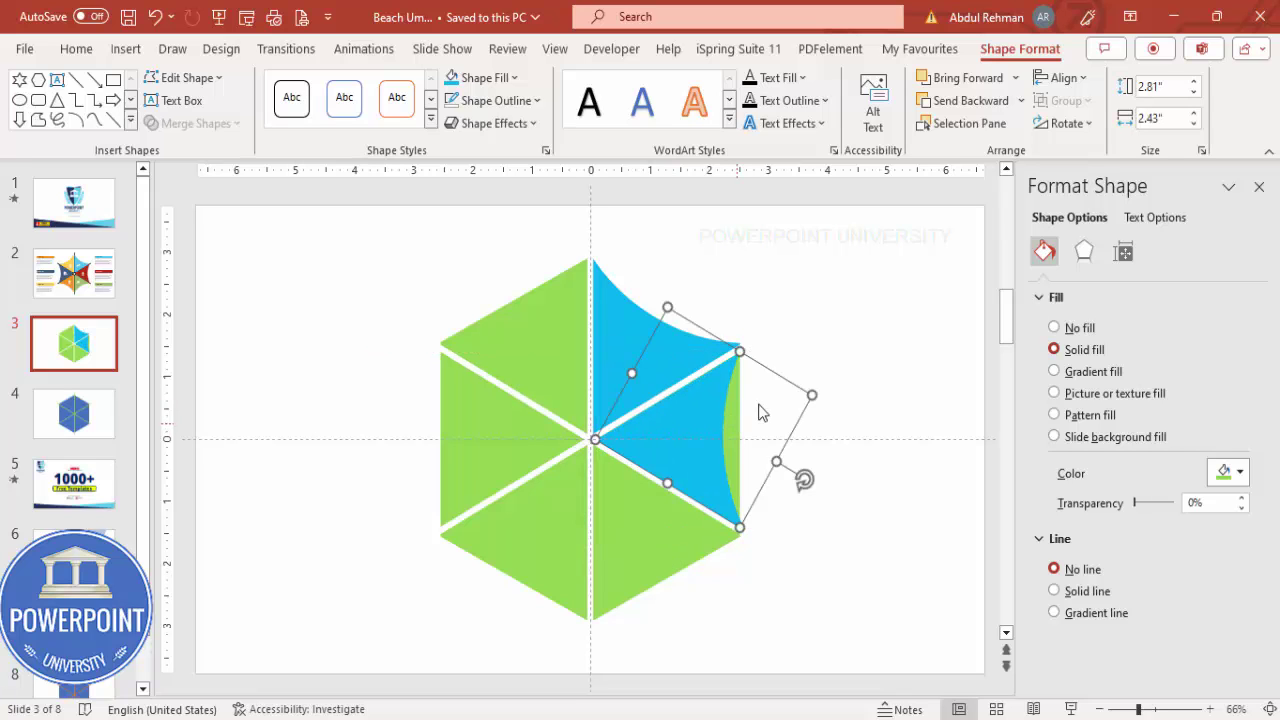
pyautogui.click(760, 410)
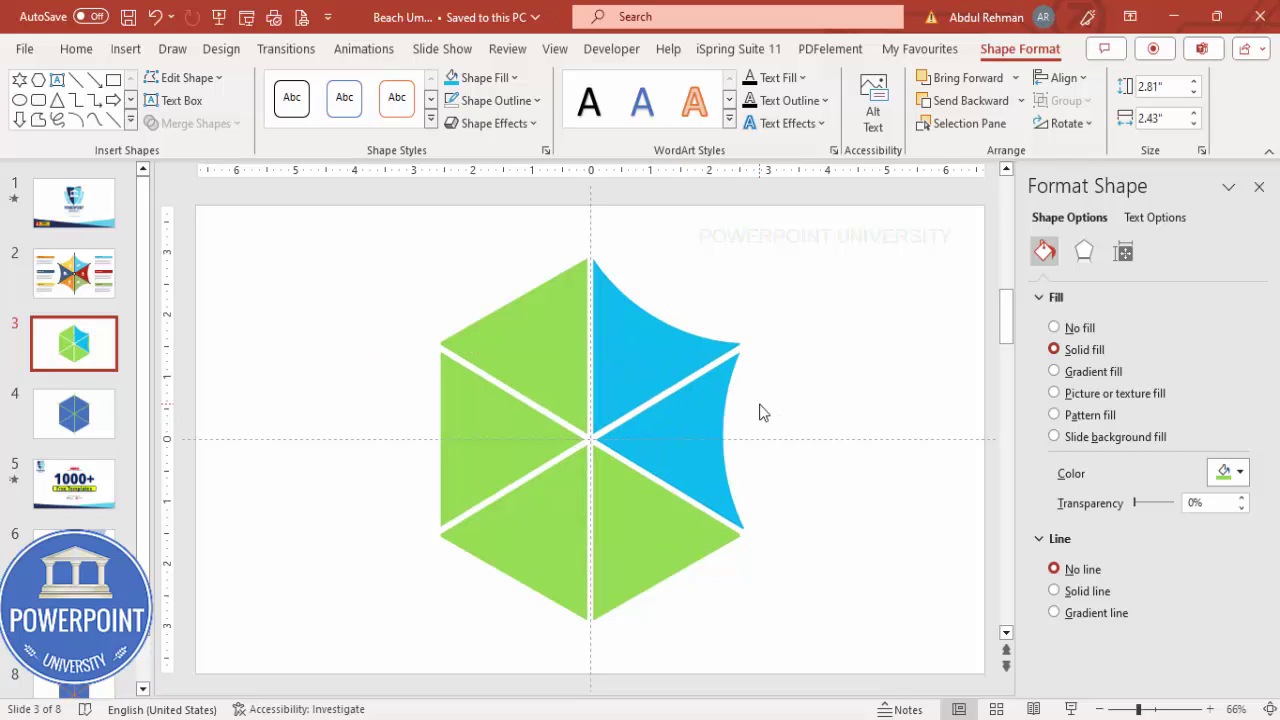
# Step: Duplicate the blue wedge, rotate it 60° and place it in the lower-right sector
pyautogui.click(670, 420)
pyautogui.hotkey('ctrl', 'd')
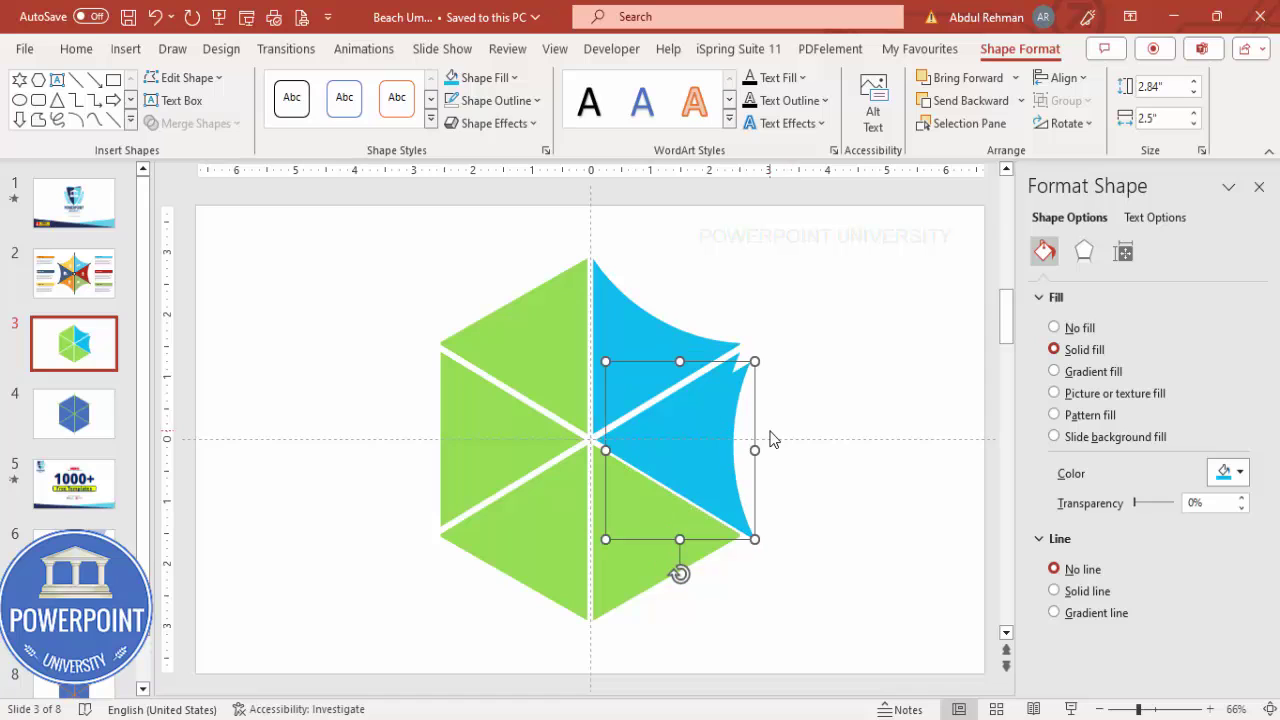
pyautogui.hotkey('alt', 'Right')
pyautogui.hotkey('alt', 'Right')
pyautogui.hotkey('alt', 'Right')
pyautogui.hotkey('alt', 'Right')
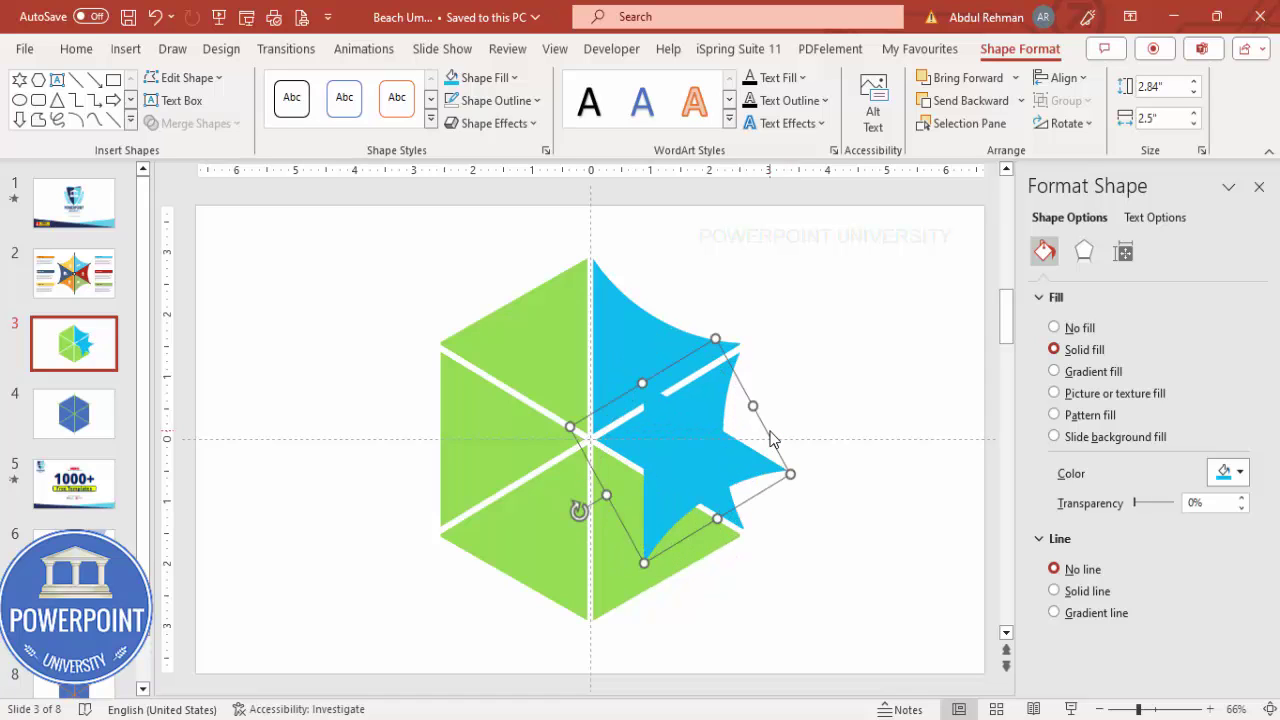
pyautogui.moveTo(628, 492); pyautogui.dragTo(680, 517)
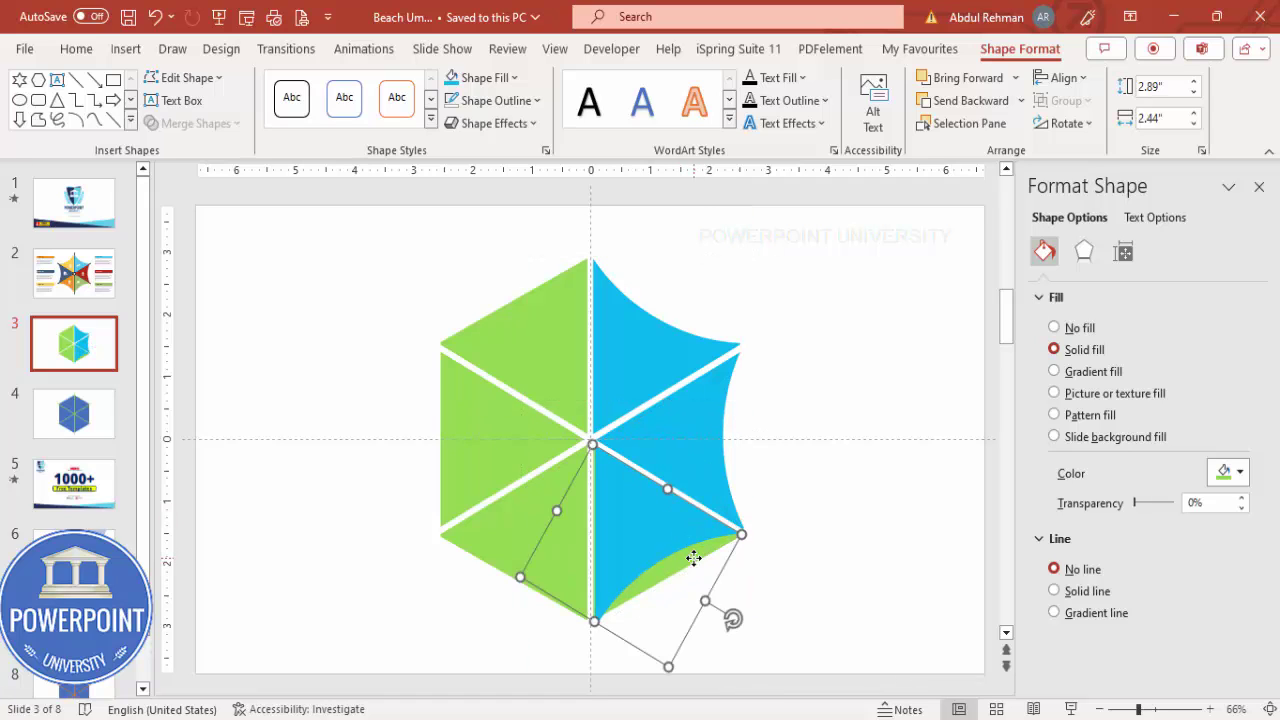
pyautogui.click(692, 559)
# Step: Rotate and snap a blue panel into the lower-left slot, then drag a copy toward the left slot
pyautogui.click(653, 516)
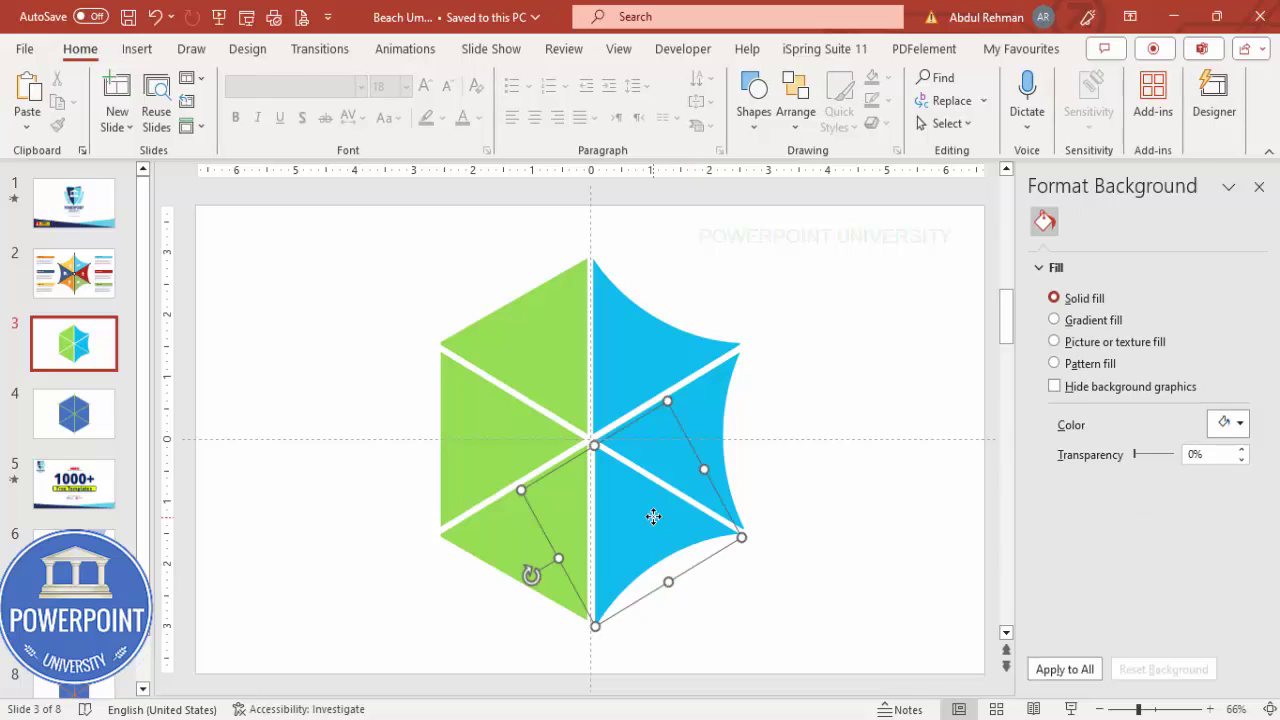
pyautogui.moveTo(646, 518); pyautogui.dragTo(563, 505)
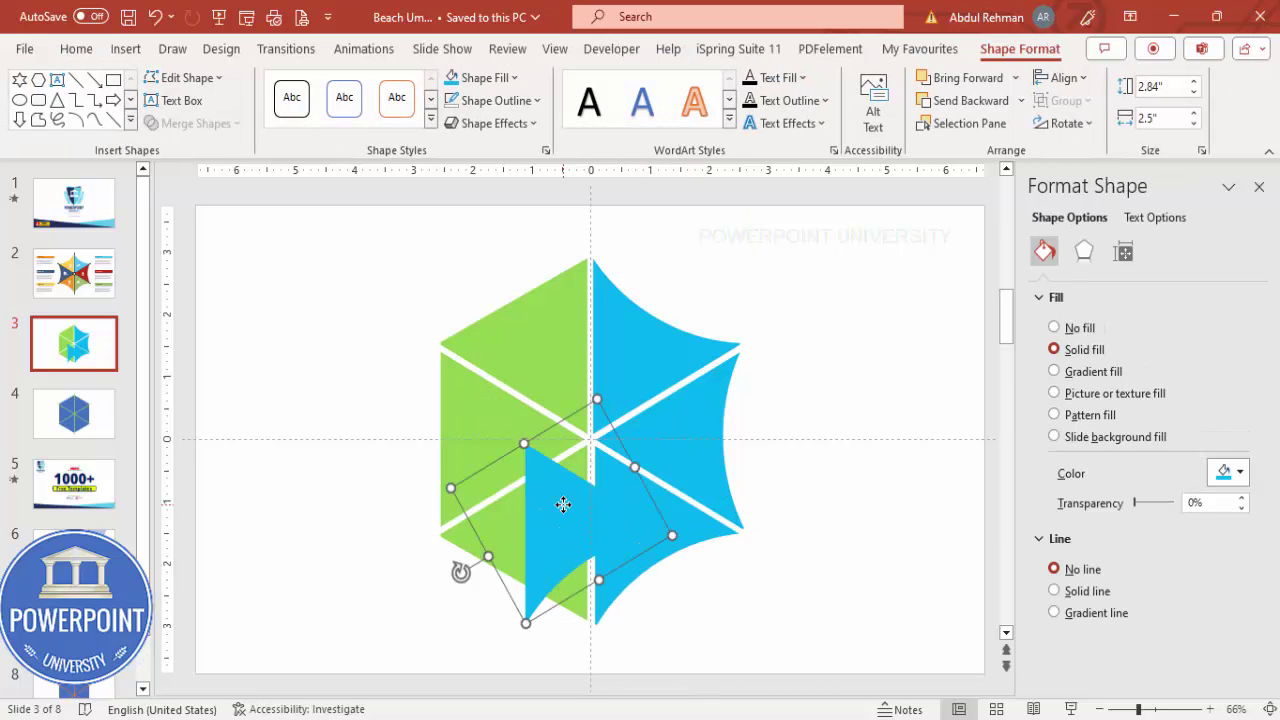
pyautogui.hotkey('alt', 'Right')
pyautogui.hotkey('alt', 'Right')
pyautogui.hotkey('alt', 'Right')
pyautogui.hotkey('alt', 'Right')
pyautogui.moveTo(531, 563)
pyautogui.mouseDown()
pyautogui.moveTo(534, 523)
pyautogui.moveTo(532, 541)
pyautogui.mouseUp()
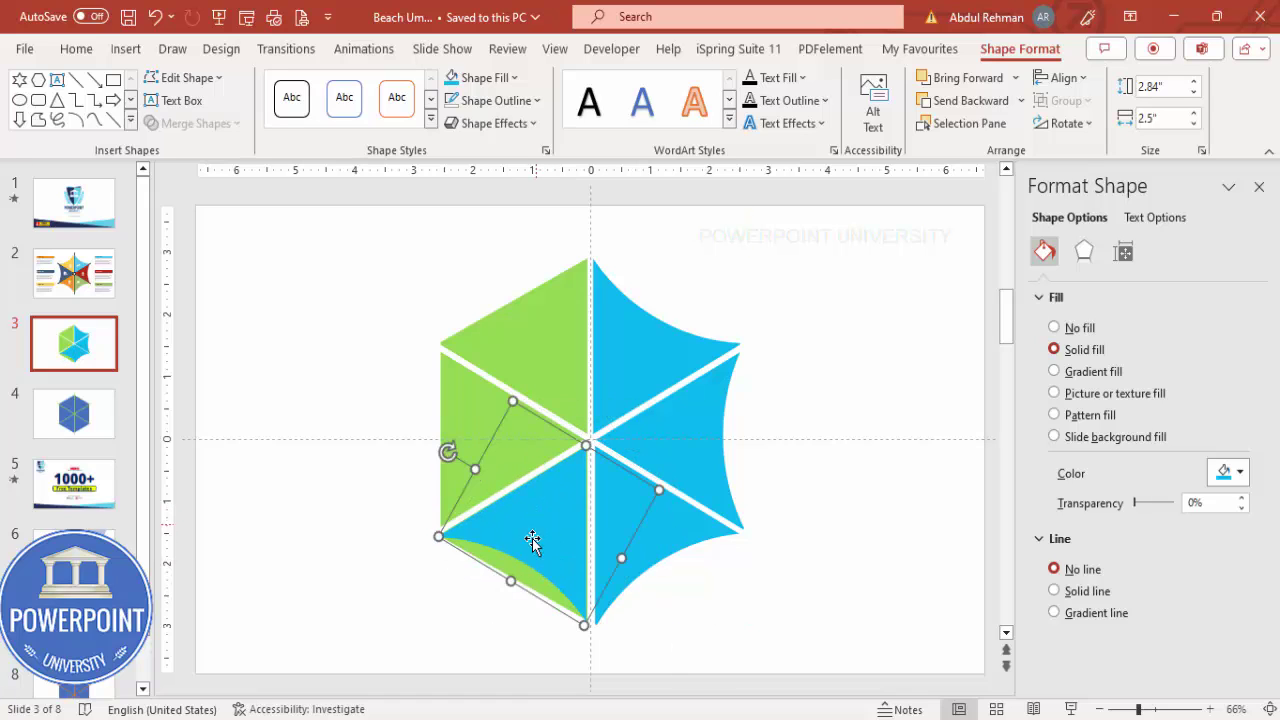
pyautogui.moveTo(535, 585); pyautogui.dragTo(534, 580)
pyautogui.click(534, 580)
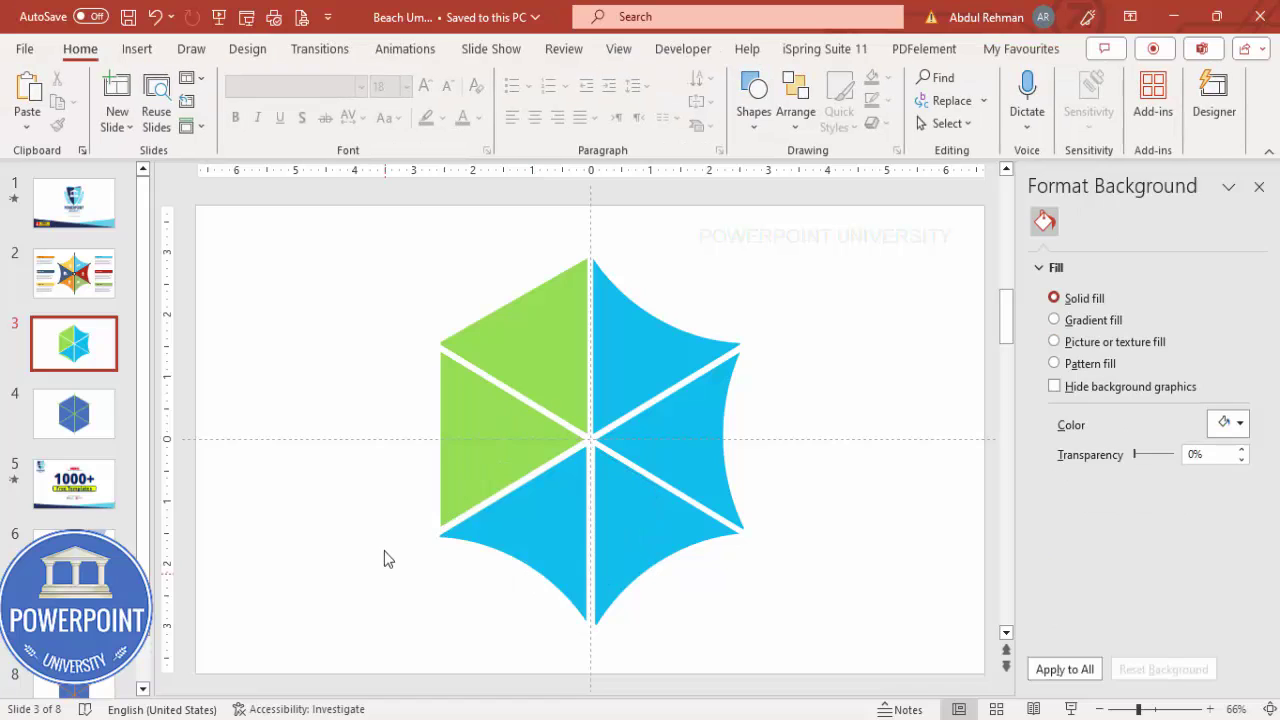
pyautogui.click(503, 529)
pyautogui.moveTo(586, 506); pyautogui.dragTo(503, 437)
# Step: Rotate the copied blue panel into the left slot and clear the green panel beneath
pyautogui.hotkey('alt', 'Right')
pyautogui.hotkey('alt', 'Right')
pyautogui.hotkey('alt', 'Right')
pyautogui.click(446, 424)
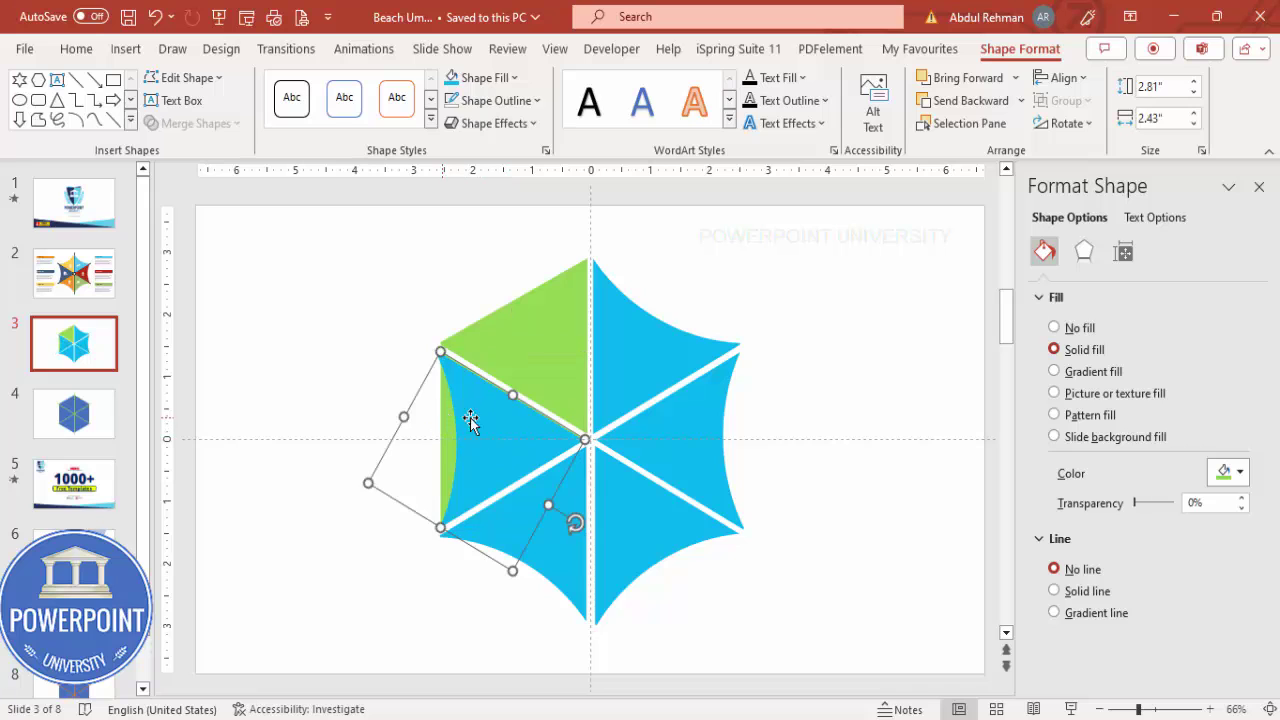
pyautogui.press('Escape')
# Step: Copy and rotate a blue panel into the top-left slot, then go to slide 4
pyautogui.click(513, 429)
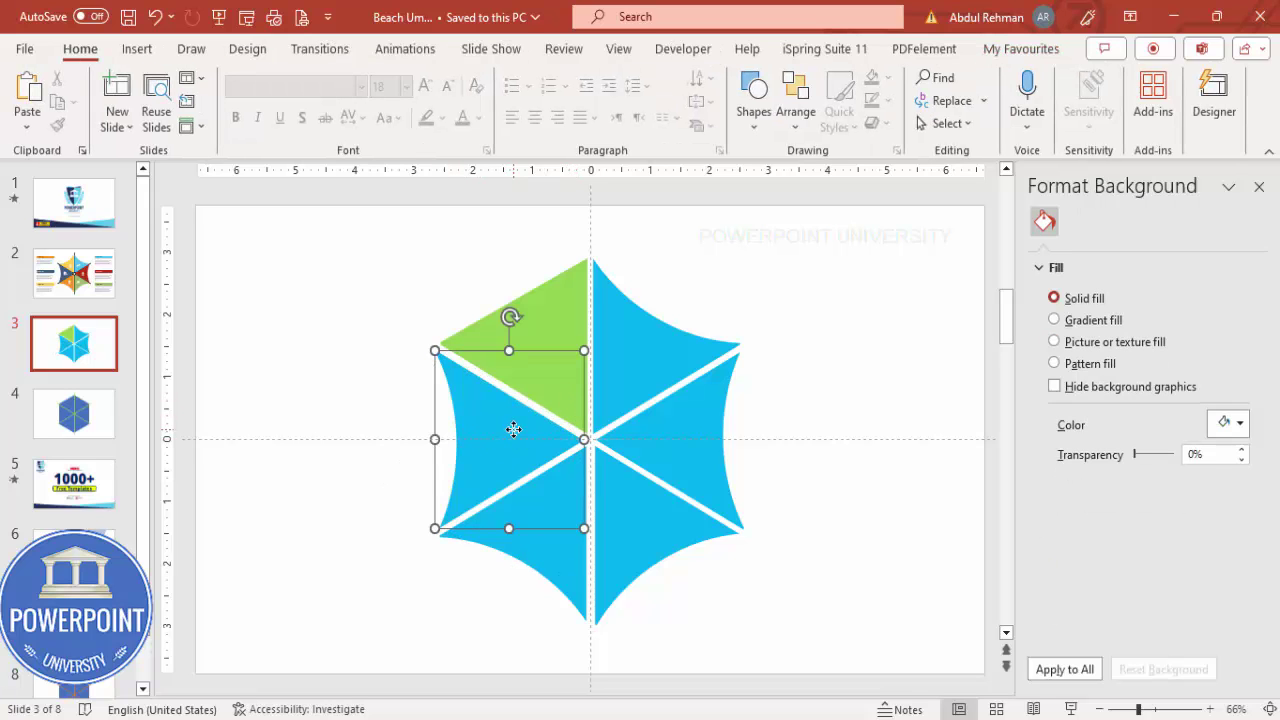
pyautogui.moveTo(514, 443); pyautogui.dragTo(538, 368)
pyautogui.hotkey('alt', 'Right')
pyautogui.hotkey('alt', 'Right')
pyautogui.hotkey('alt', 'Right')
pyautogui.hotkey('alt', 'Right')
pyautogui.click(553, 281)
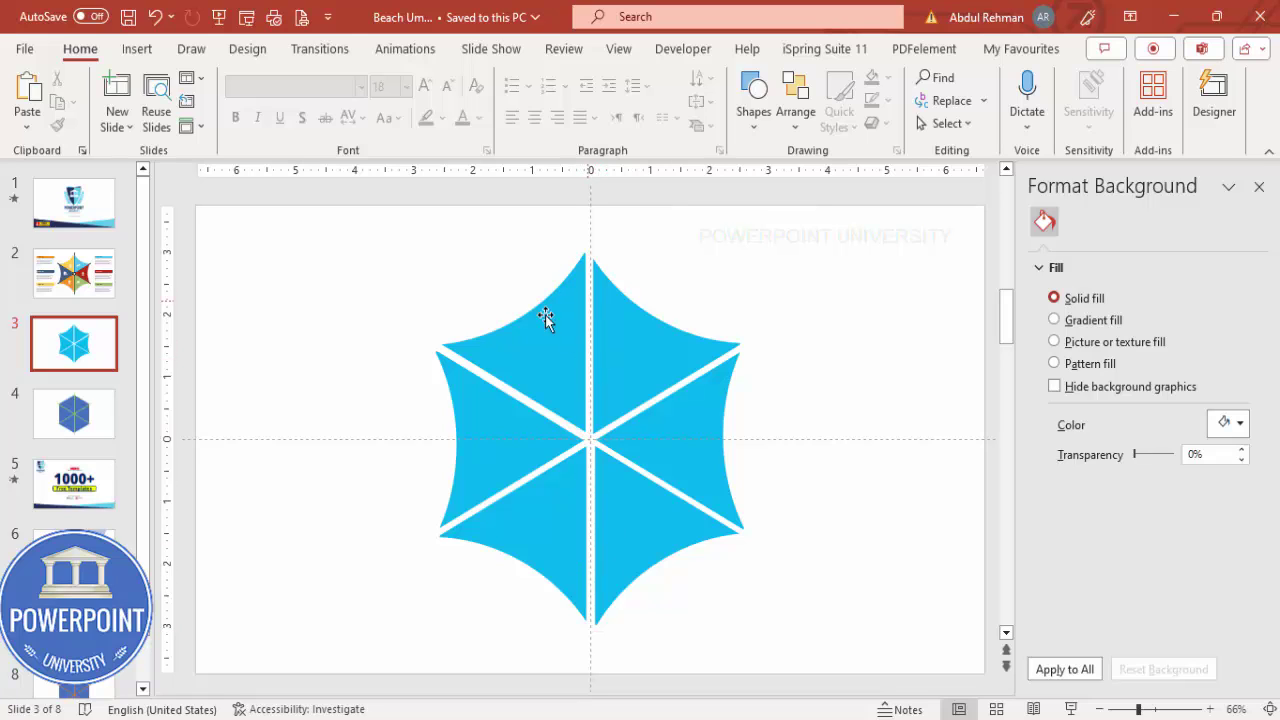
pyautogui.click(84, 411)
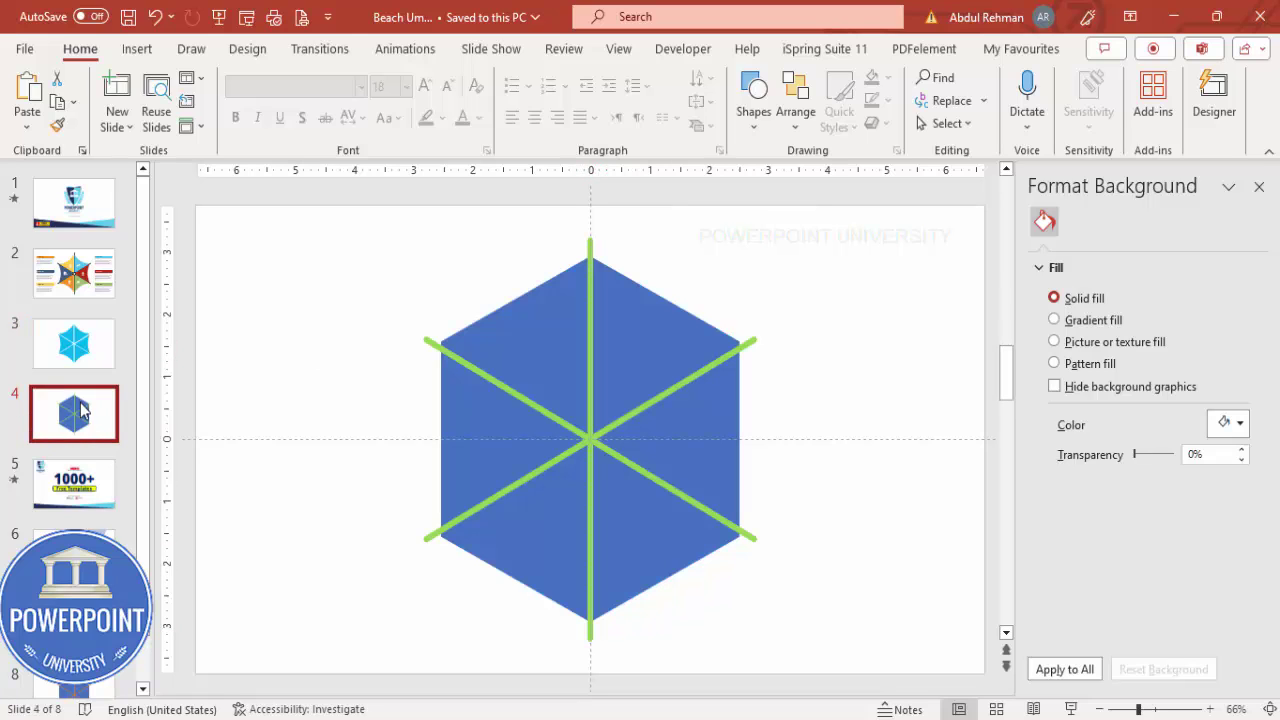
# Step: Paste the three green spoke lines from slide 4 onto the umbrella on slide 3
pyautogui.click(591, 248)
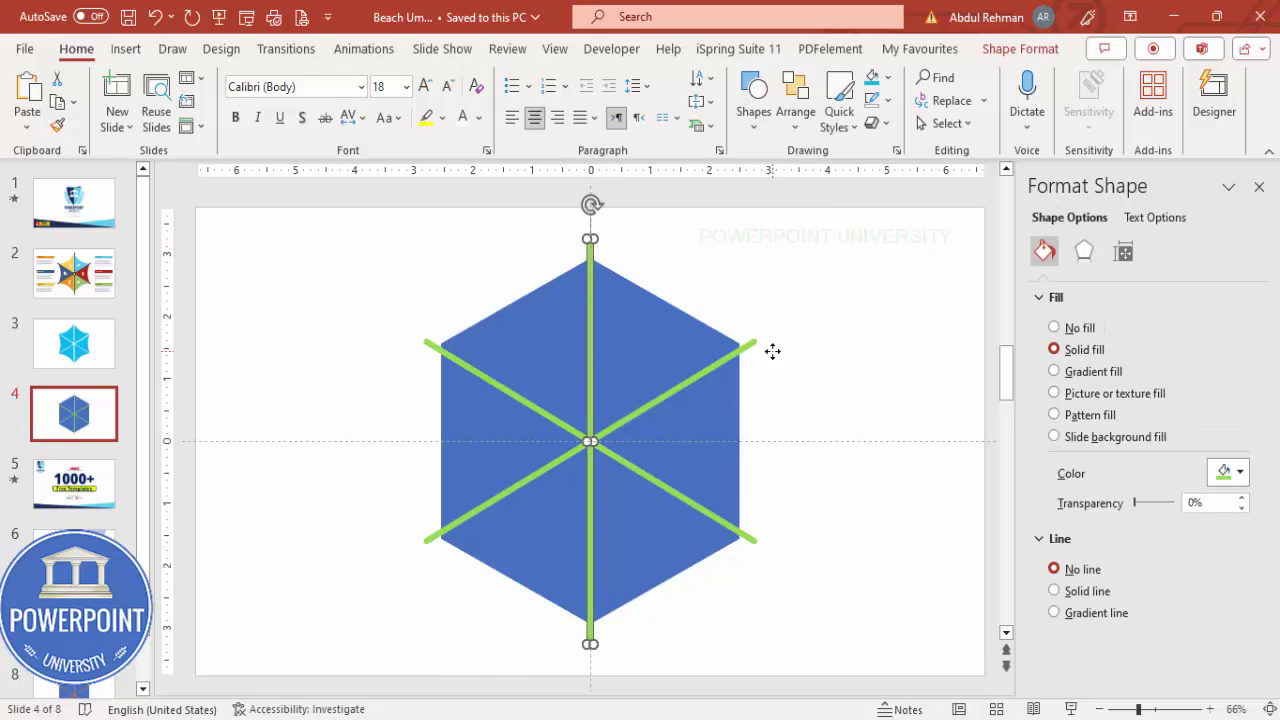
pyautogui.keyDown('shift'); pyautogui.click(755, 345); pyautogui.keyUp('shift')
pyautogui.keyDown('shift'); pyautogui.click(750, 541); pyautogui.keyUp('shift')
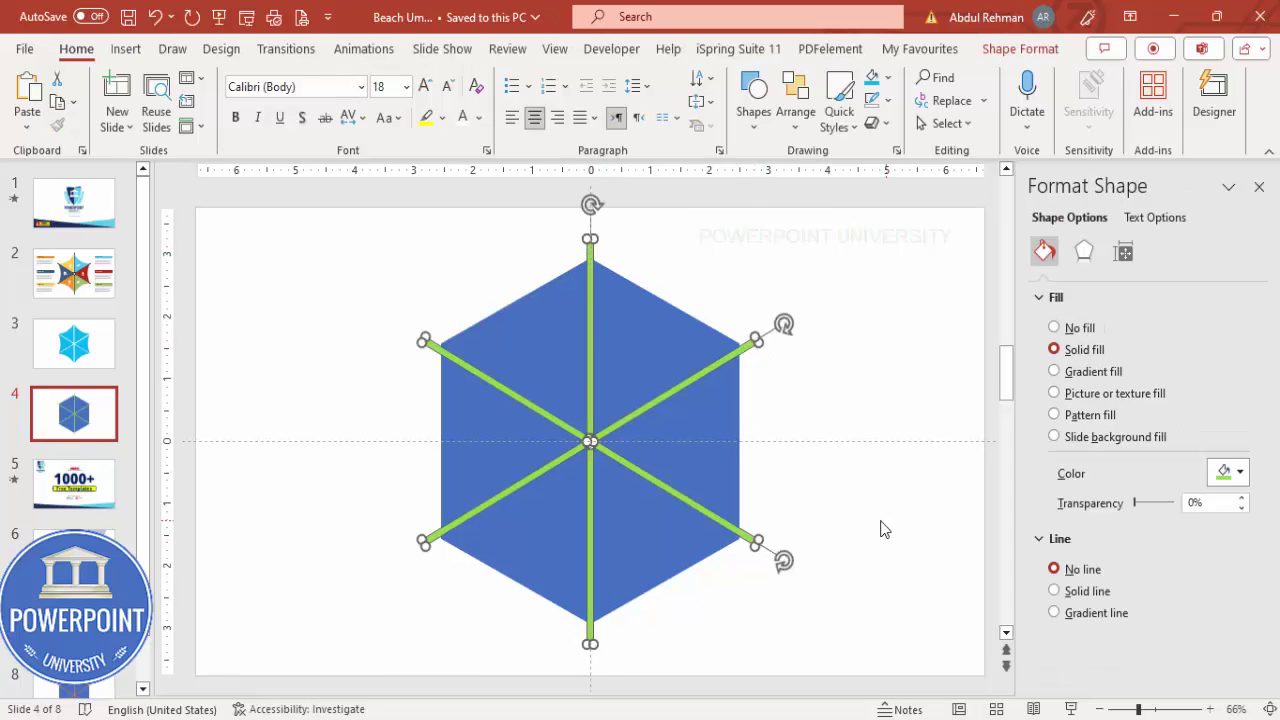
pyautogui.click(77, 350)
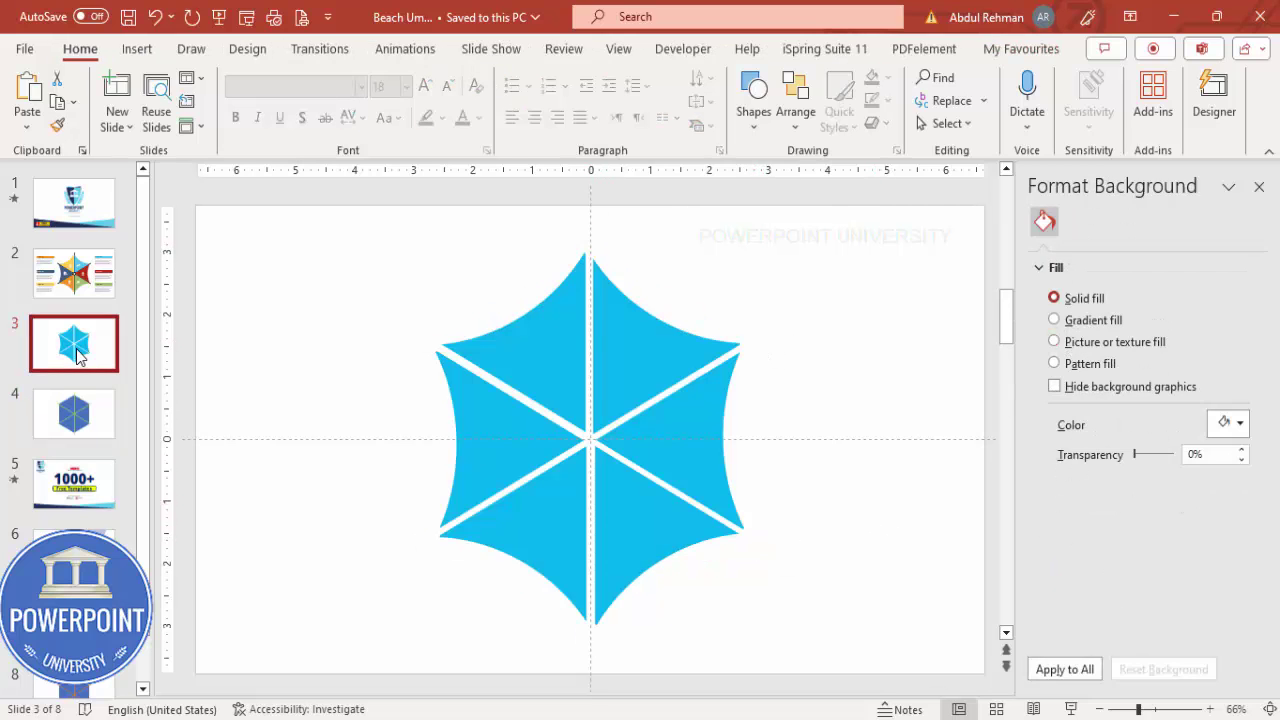
pyautogui.hotkey('ctrl', 'v')
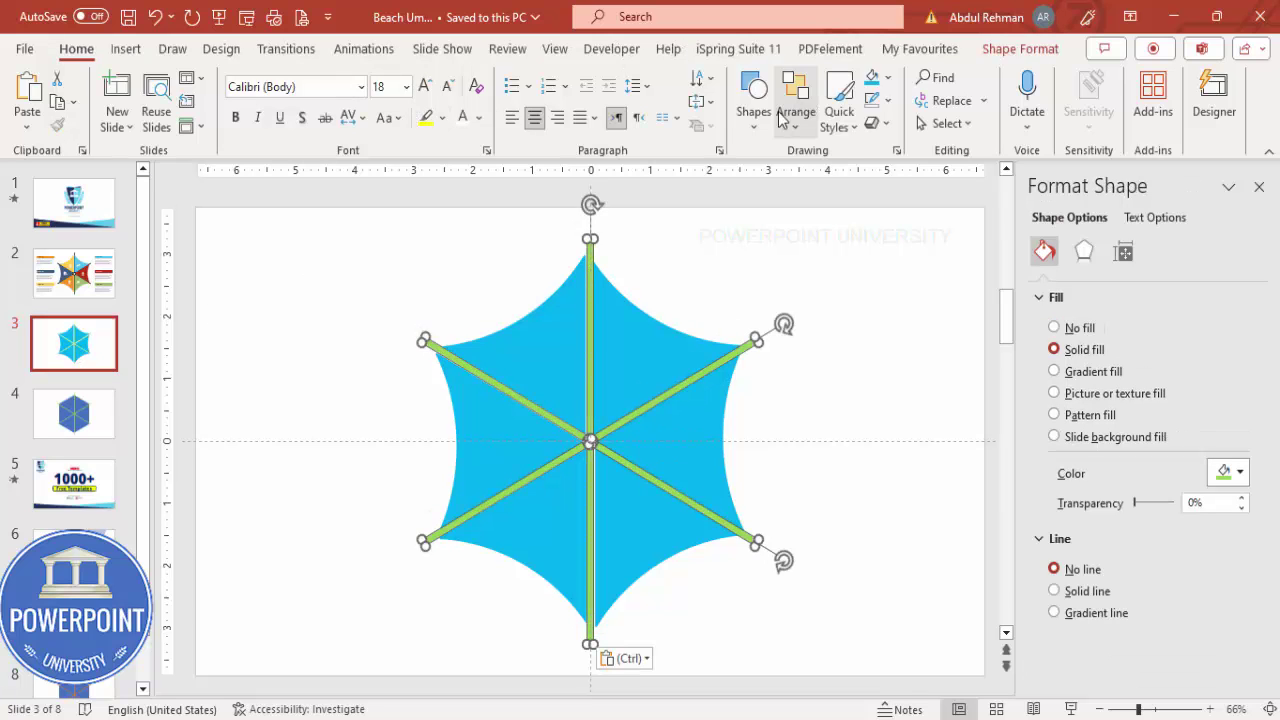
# Step: Make the pasted spoke lines black and send them back one layer
pyautogui.click(1020, 48)
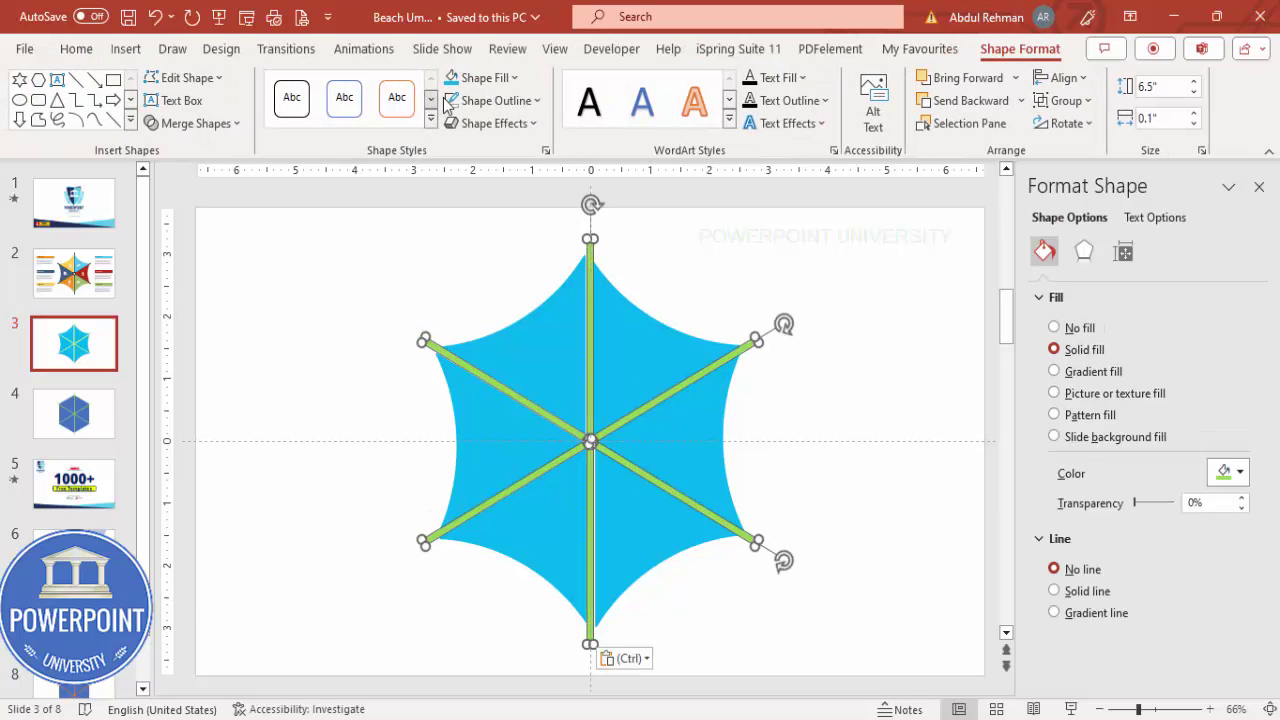
pyautogui.click(513, 77)
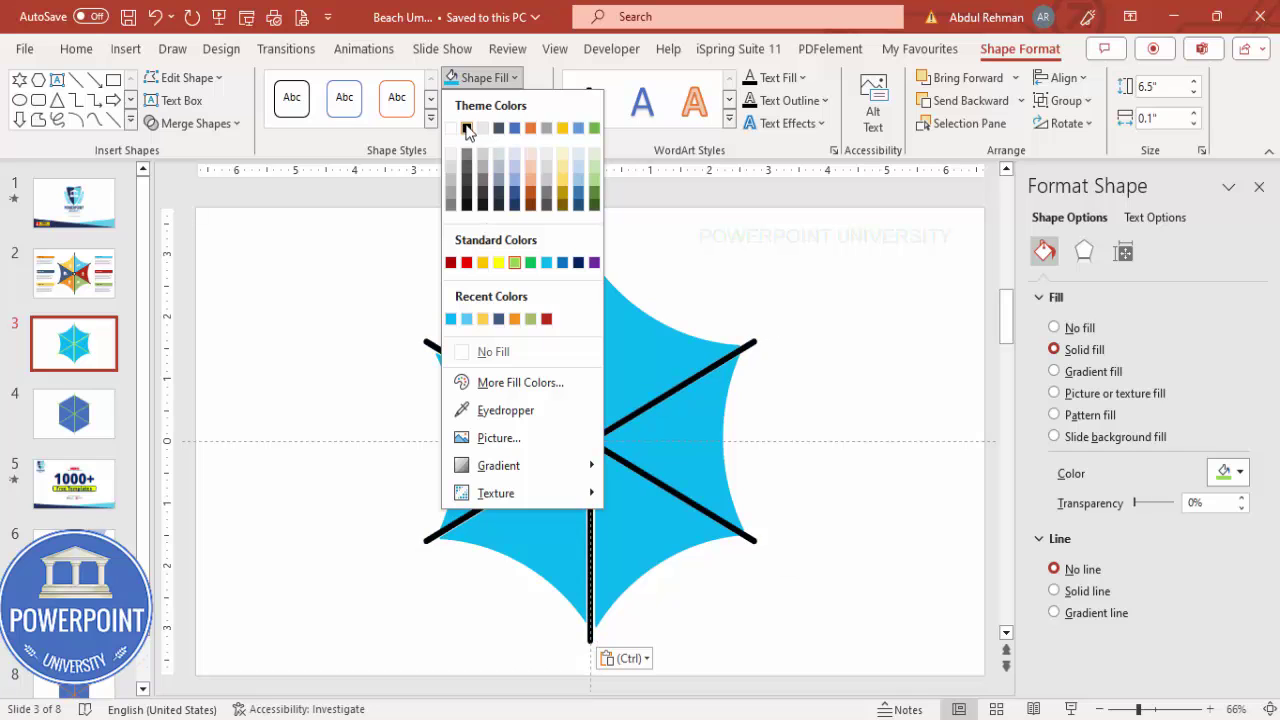
pyautogui.click(466, 128)
pyautogui.click(1021, 102)
pyautogui.click(975, 152)
pyautogui.click(666, 323)
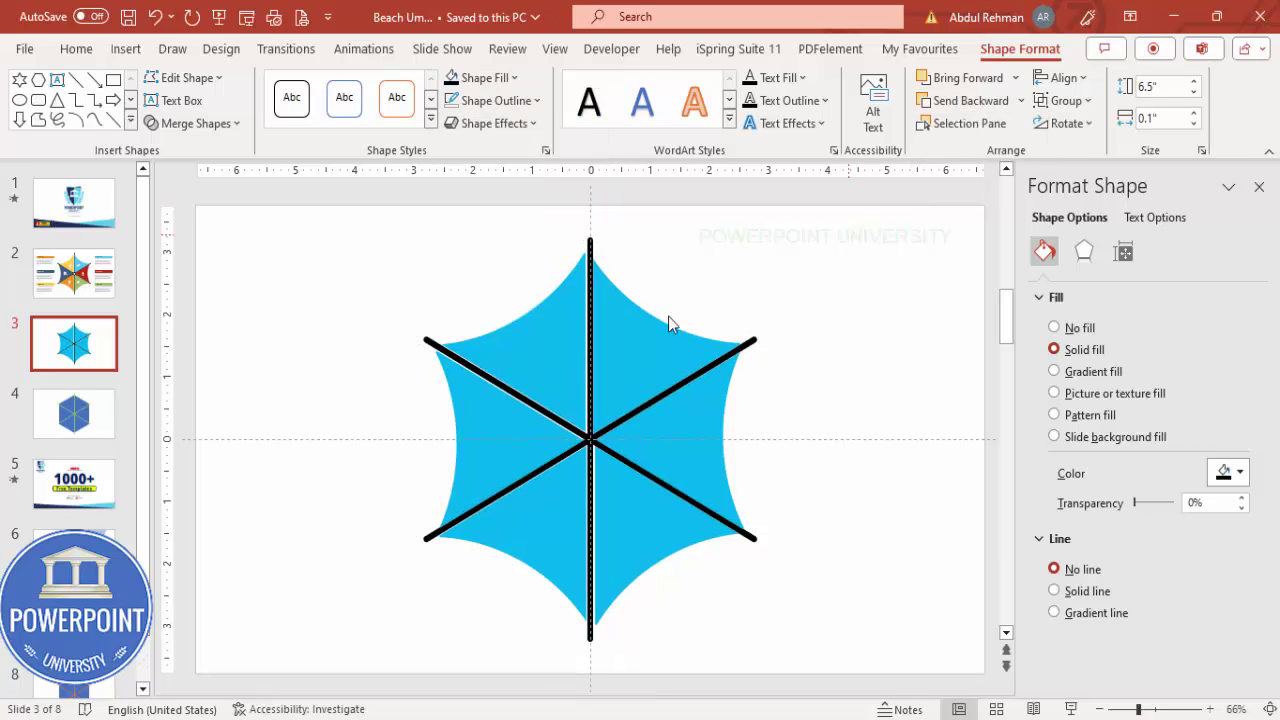
pyautogui.click(137, 49)
pyautogui.click(399, 108)
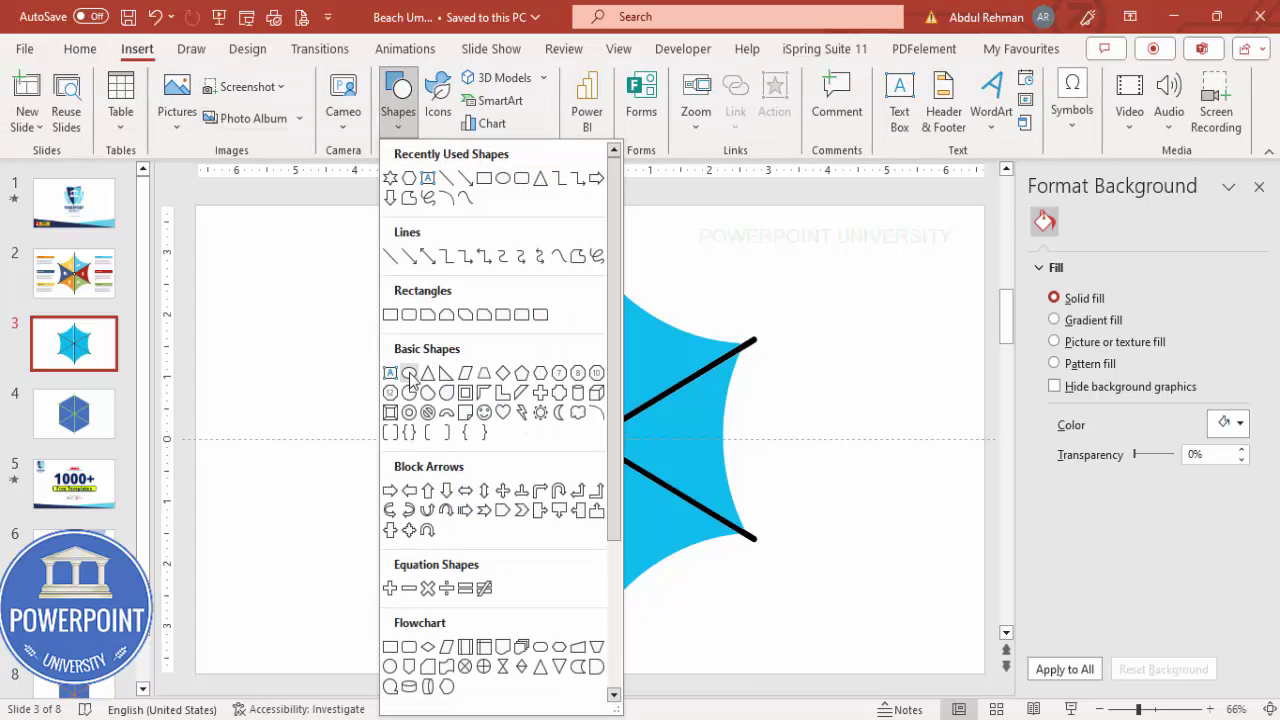
# Step: Draw a small white circle with a 4½ pt black outline at the umbrella centre
pyautogui.click(410, 374)
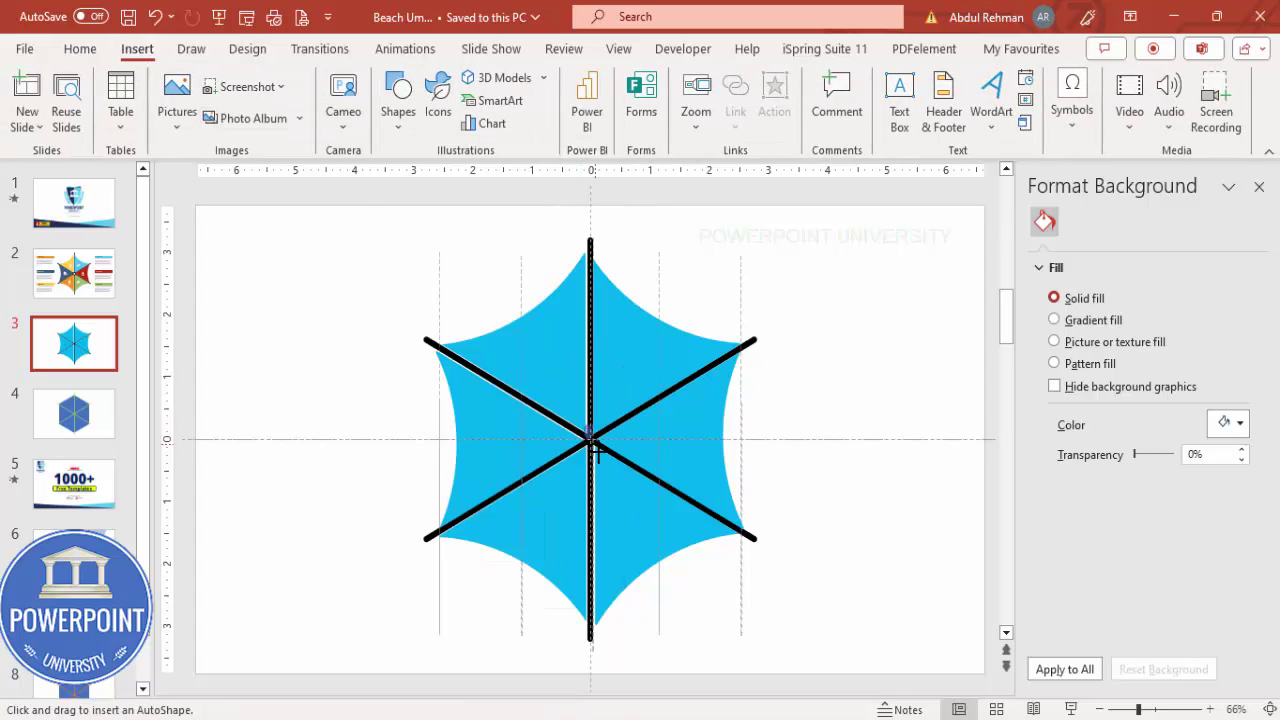
pyautogui.moveTo(597, 449); pyautogui.dragTo(606, 455)
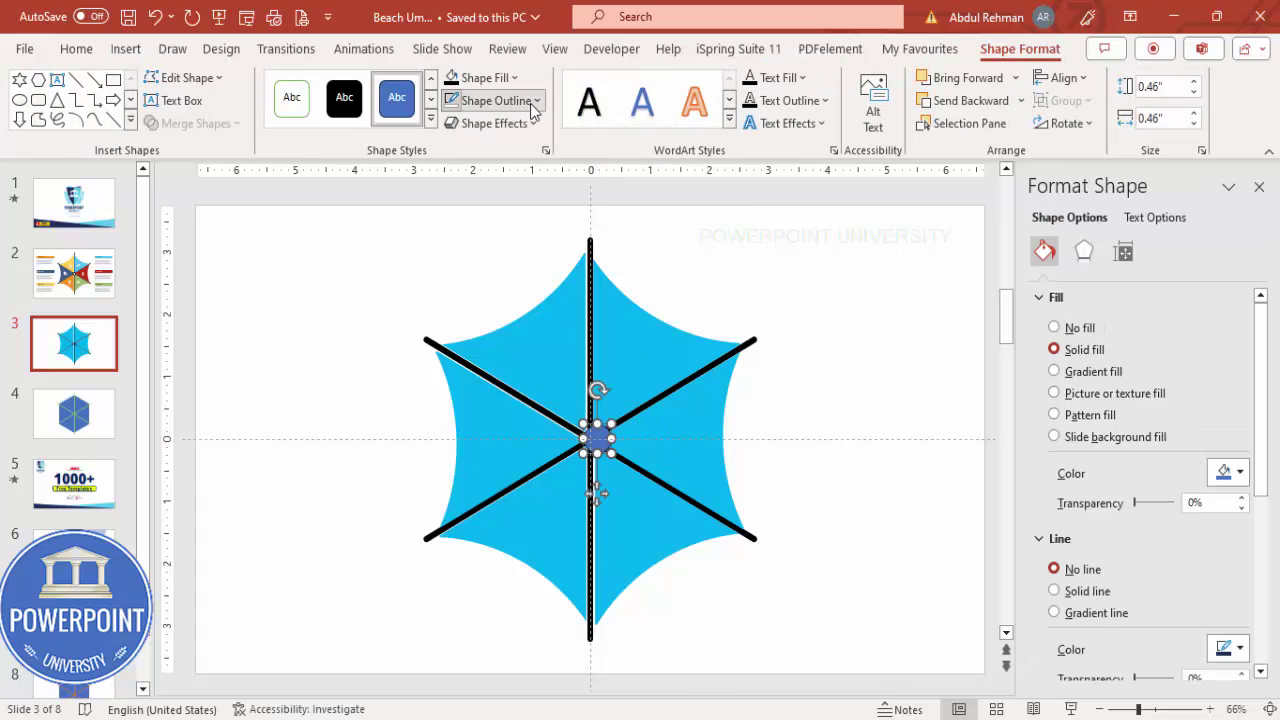
pyautogui.click(530, 103)
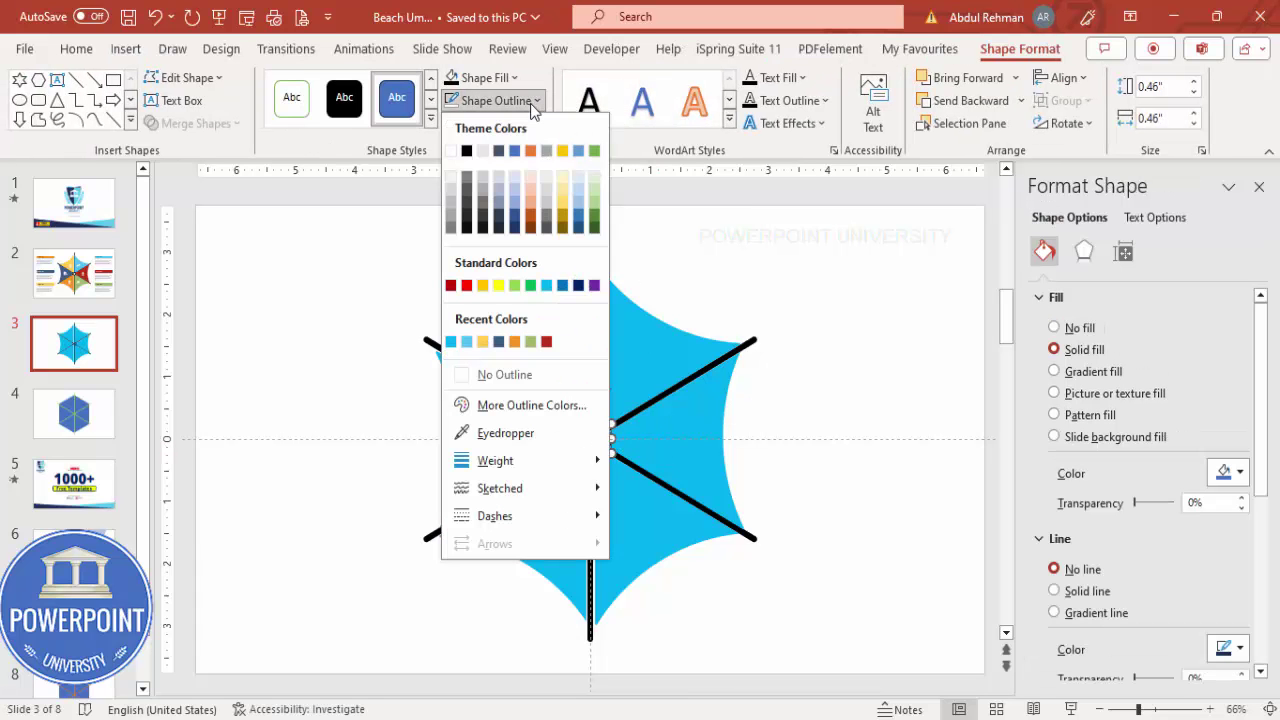
pyautogui.click(463, 150)
pyautogui.click(466, 77)
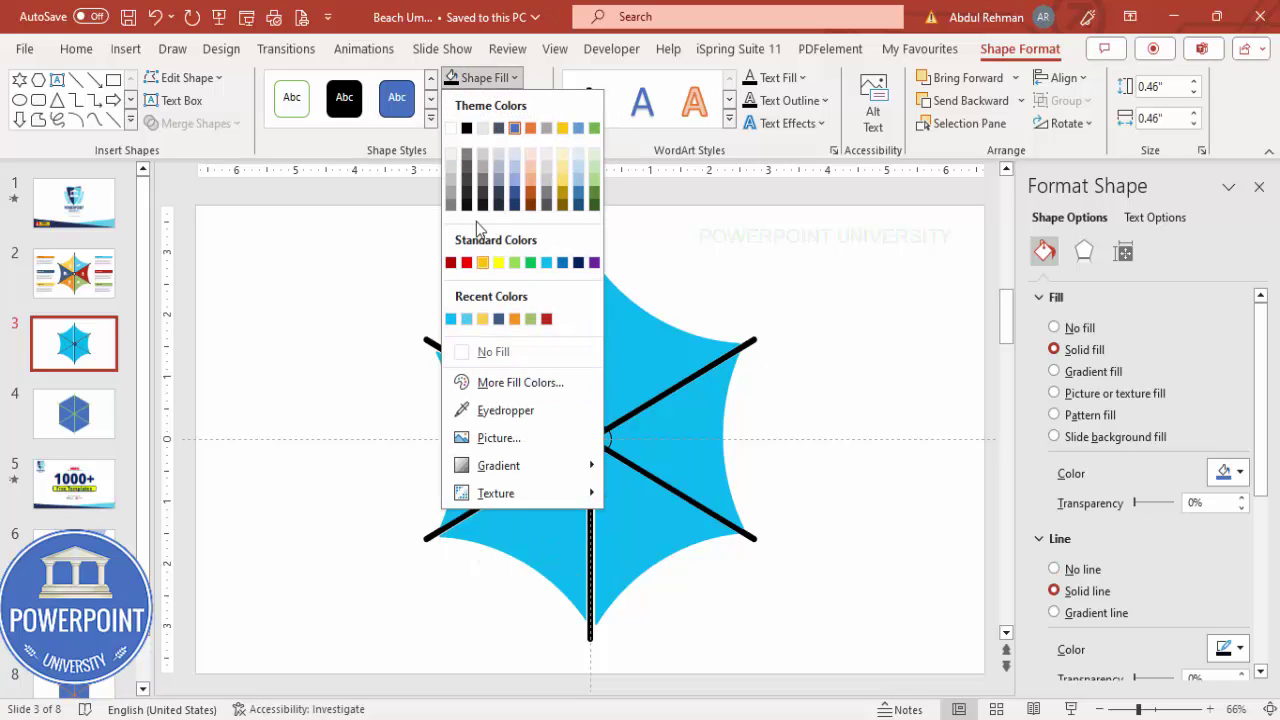
pyautogui.click(451, 128)
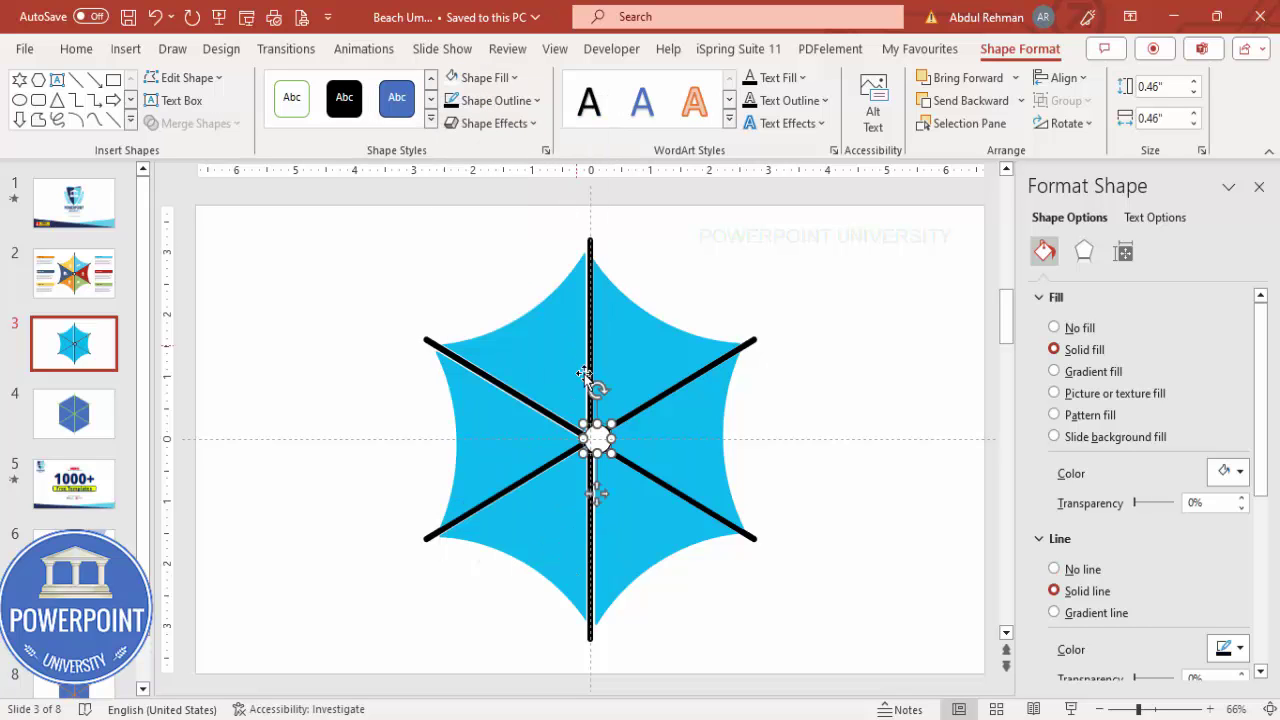
pyautogui.click(510, 110)
pyautogui.moveTo(528, 464)
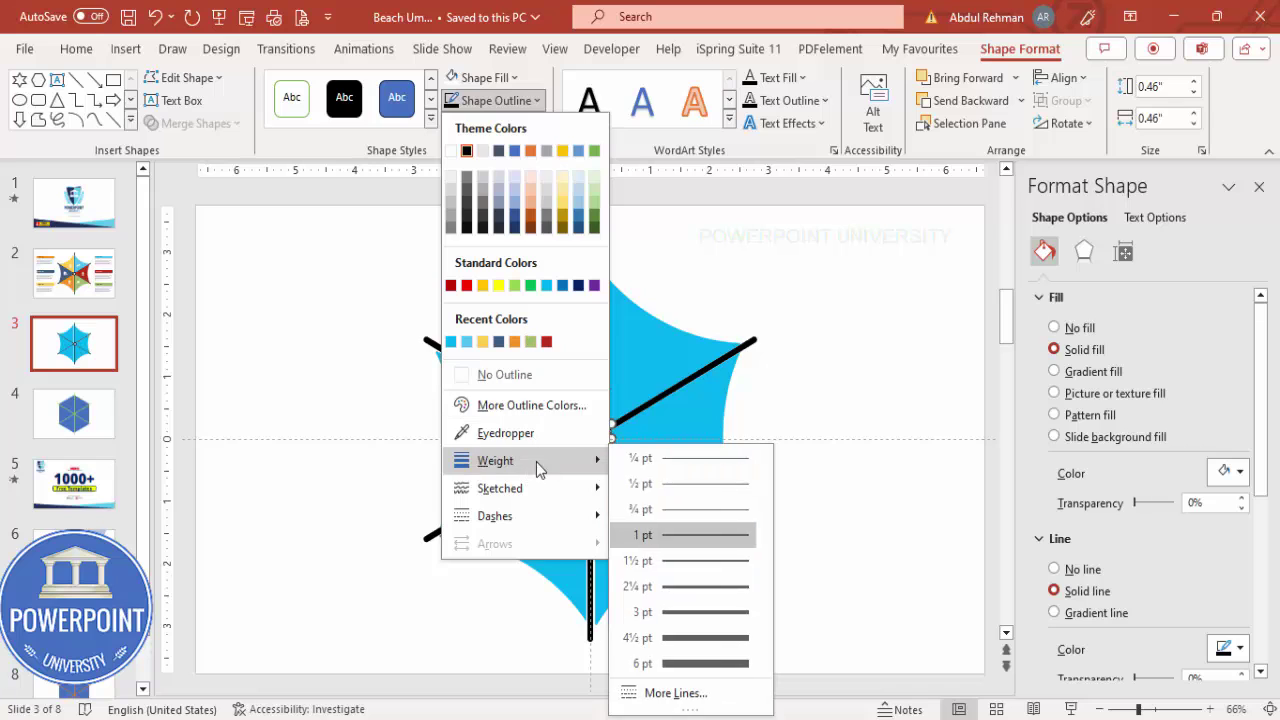
pyautogui.click(690, 637)
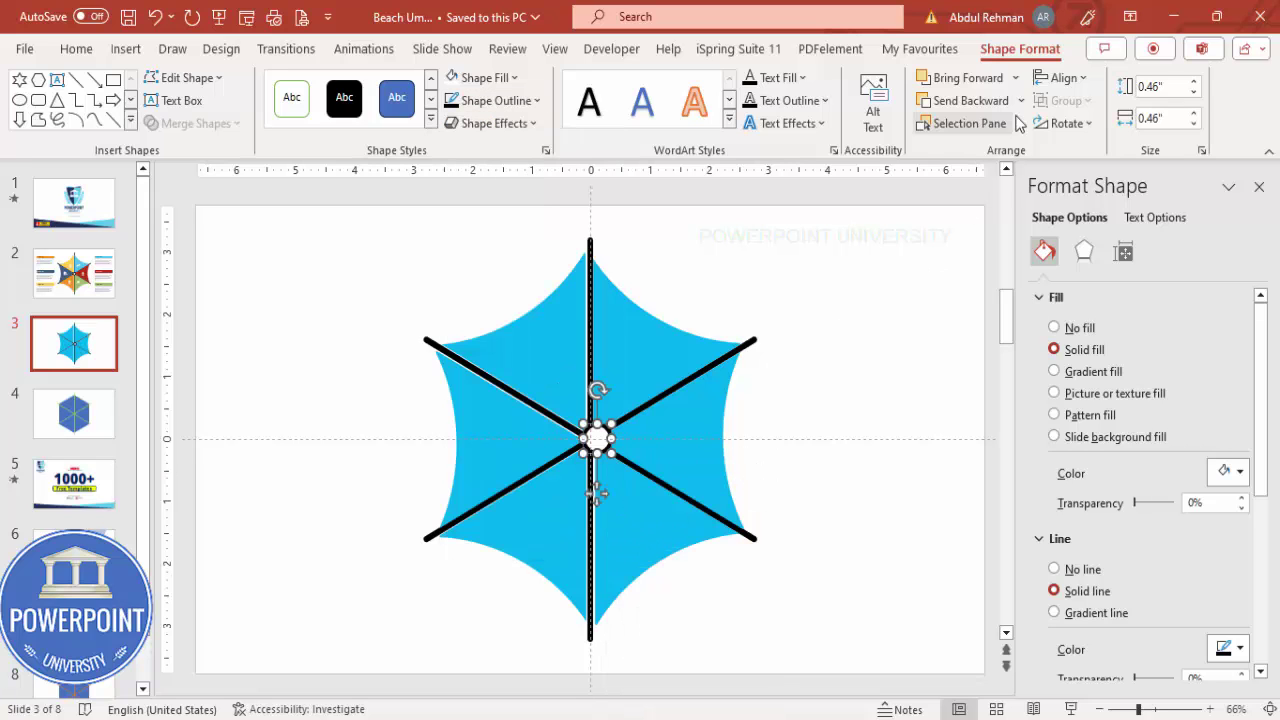
# Step: Align the centre cap to the slide's horizontal centre and vertical middle
pyautogui.click(1058, 79)
pyautogui.click(1090, 132)
pyautogui.click(1075, 79)
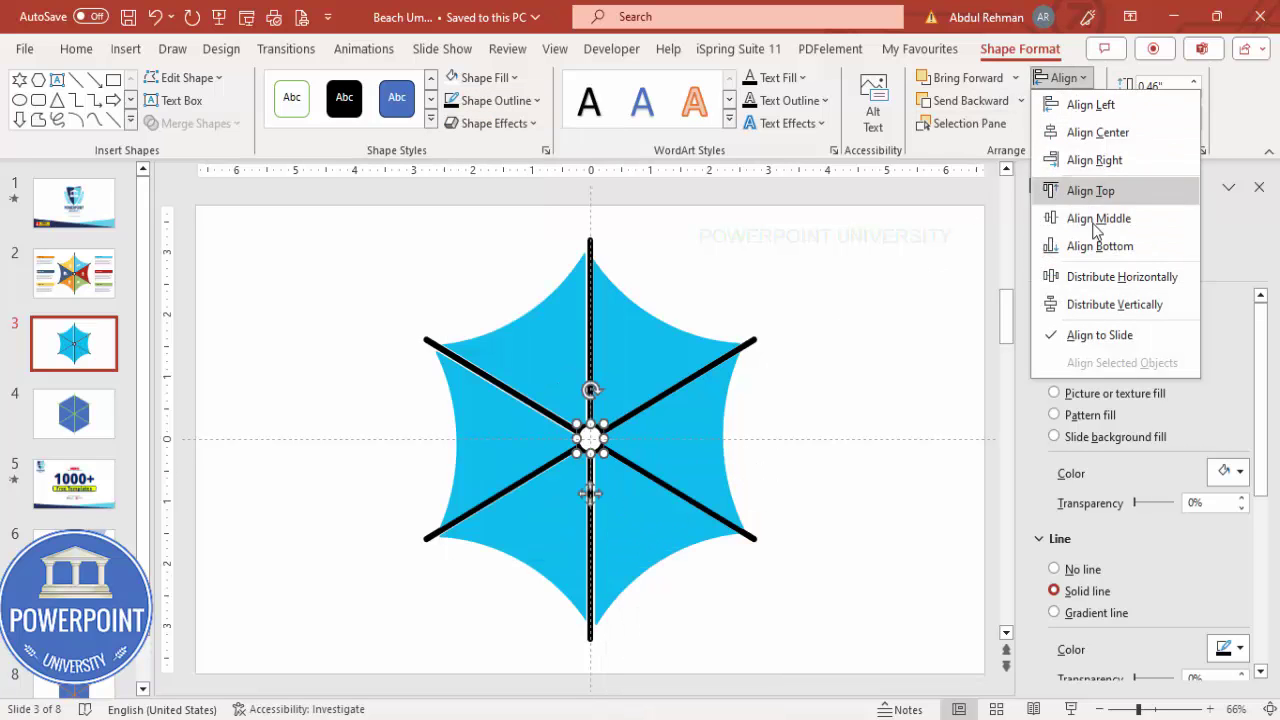
pyautogui.click(1095, 220)
pyautogui.click(785, 294)
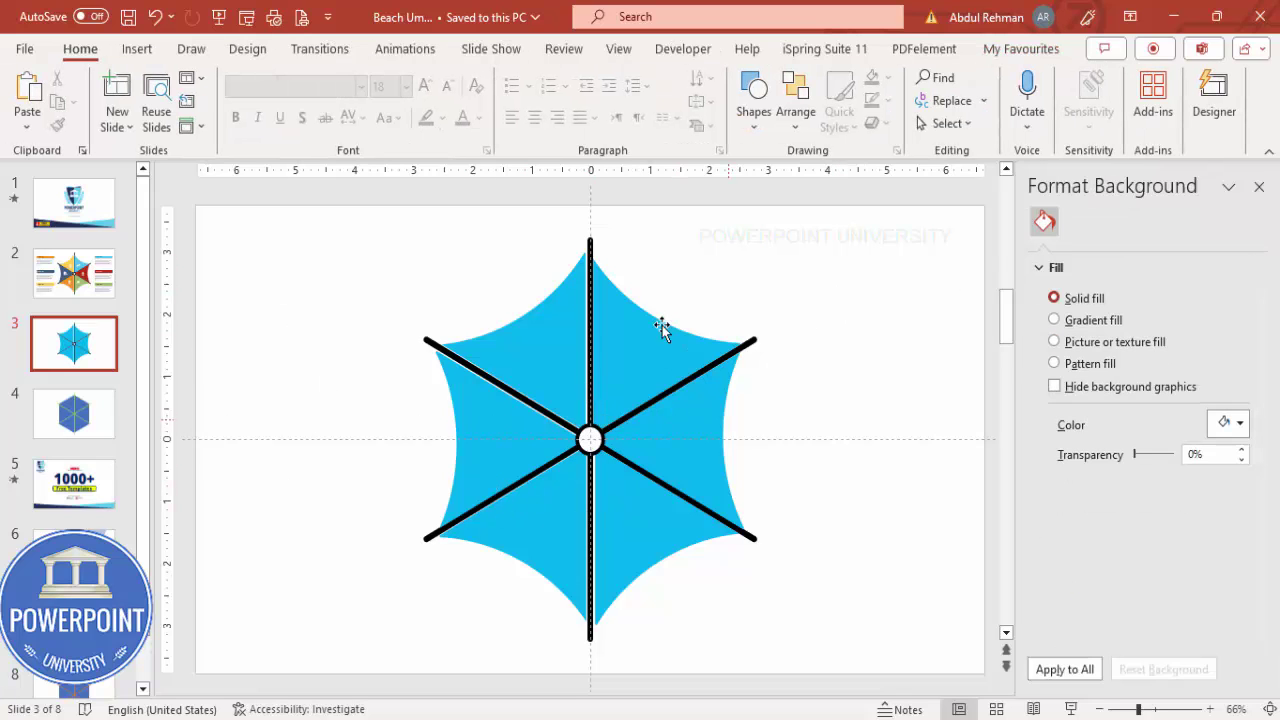
pyautogui.click(677, 410)
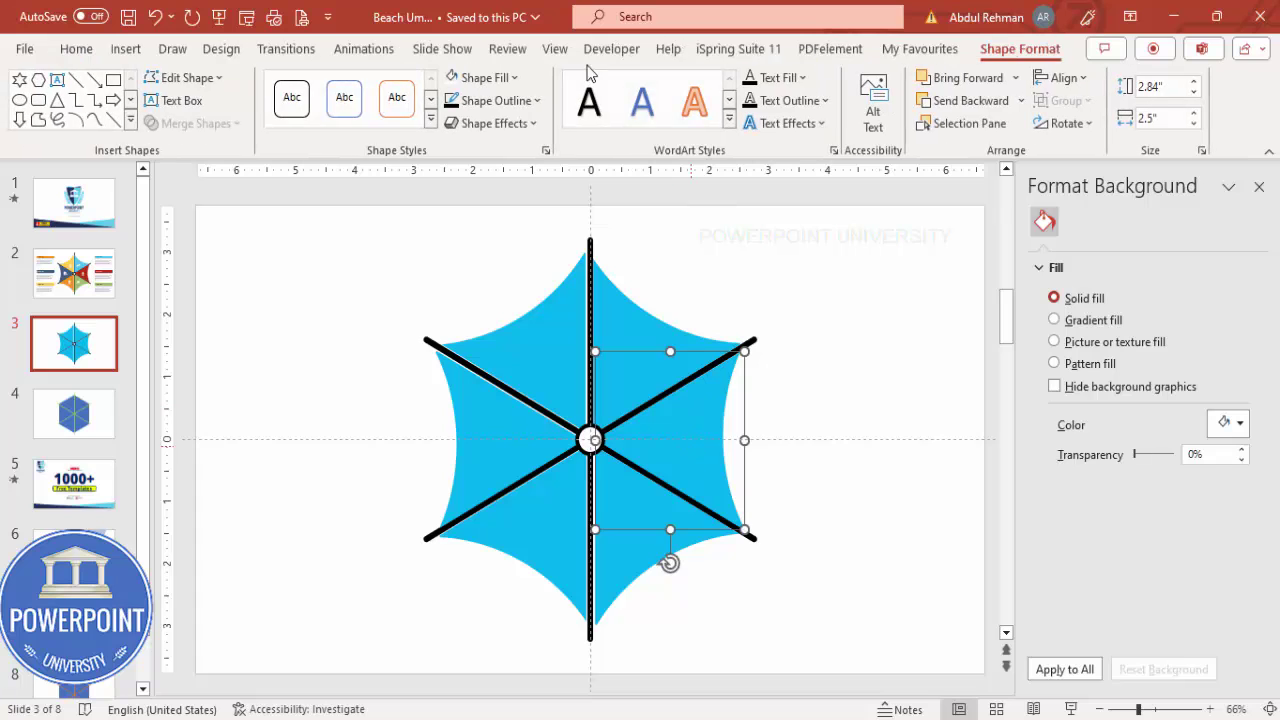
# Step: Colour the right panel red, the lower-right panel orange and the lower-left panel dark blue
pyautogui.click(508, 78)
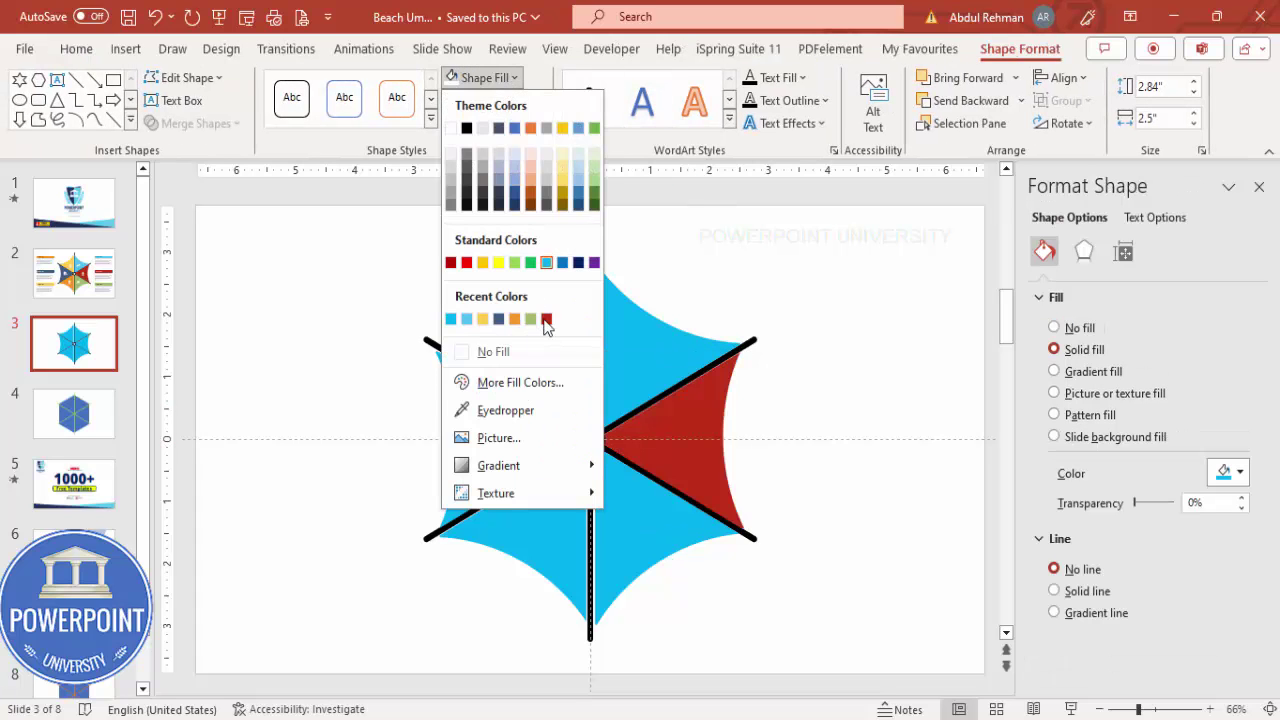
pyautogui.click(545, 318)
pyautogui.click(642, 569)
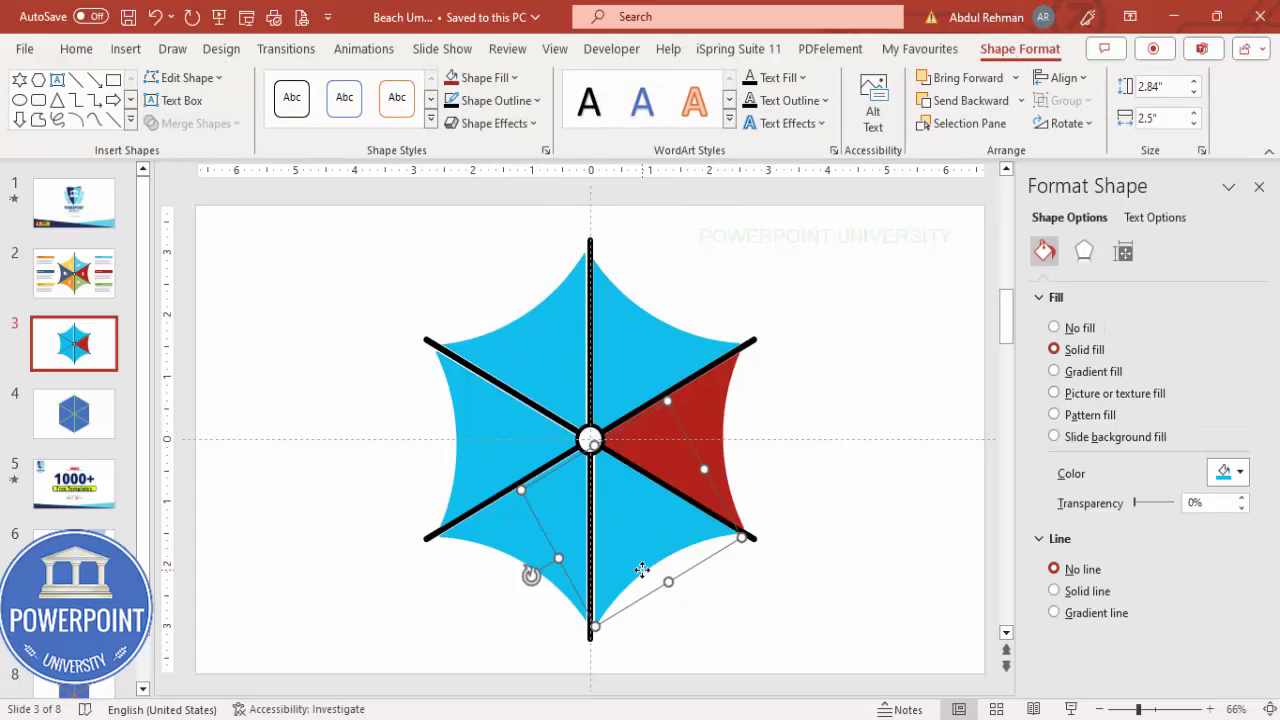
pyautogui.click(510, 78)
pyautogui.click(533, 320)
pyautogui.moveTo(528, 574); pyautogui.dragTo(443, 449)
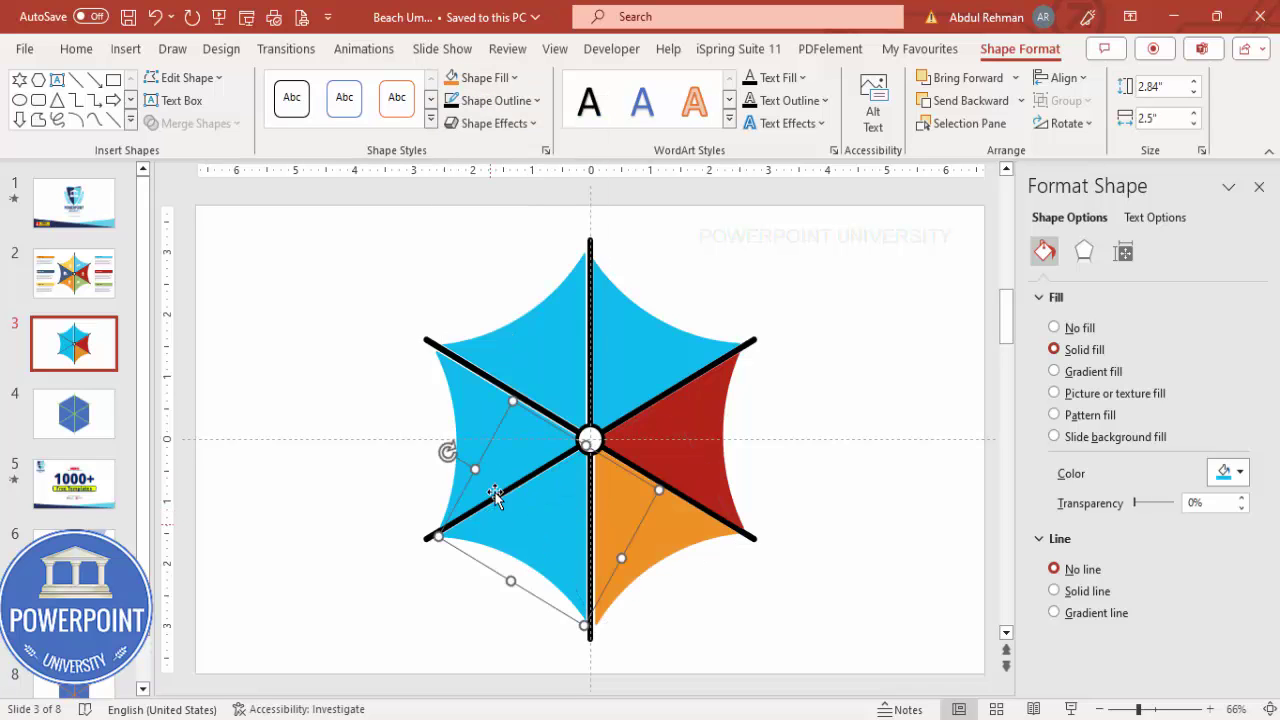
pyautogui.click(500, 78)
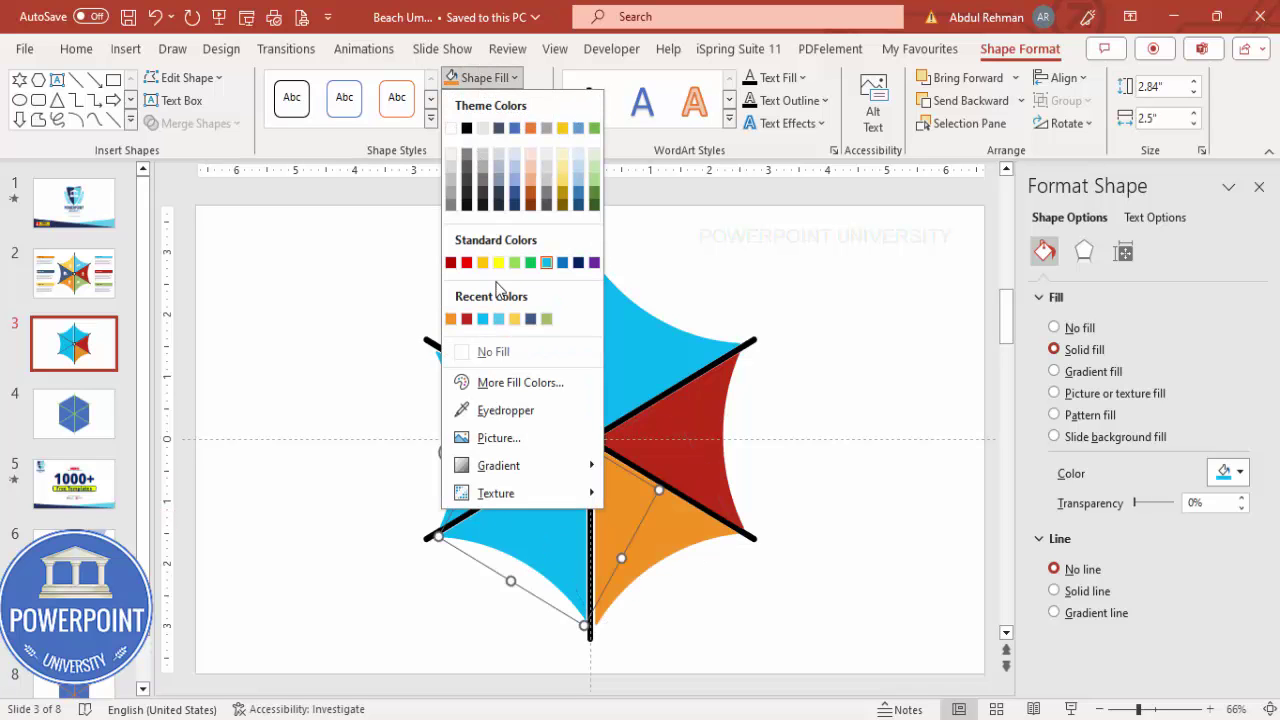
pyautogui.click(531, 319)
# Step: Colour the left umbrella panel yellow and the top-left panel green
pyautogui.click(520, 79)
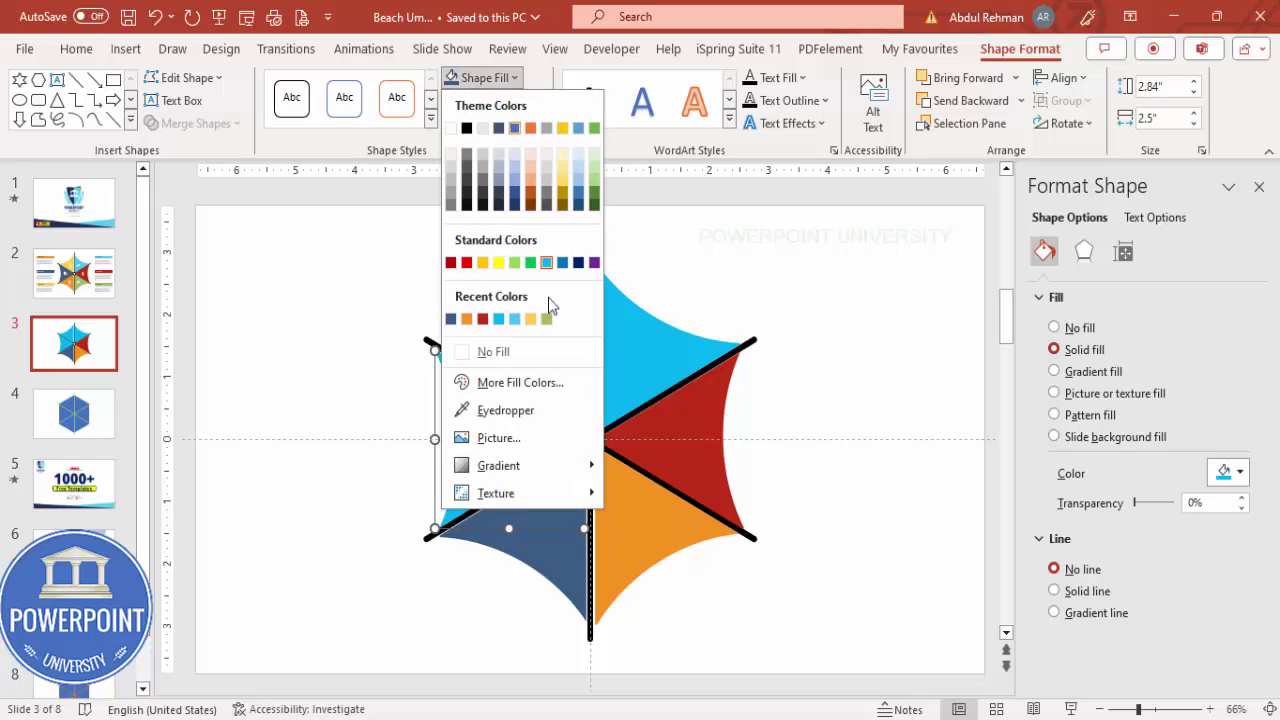
pyautogui.click(530, 319)
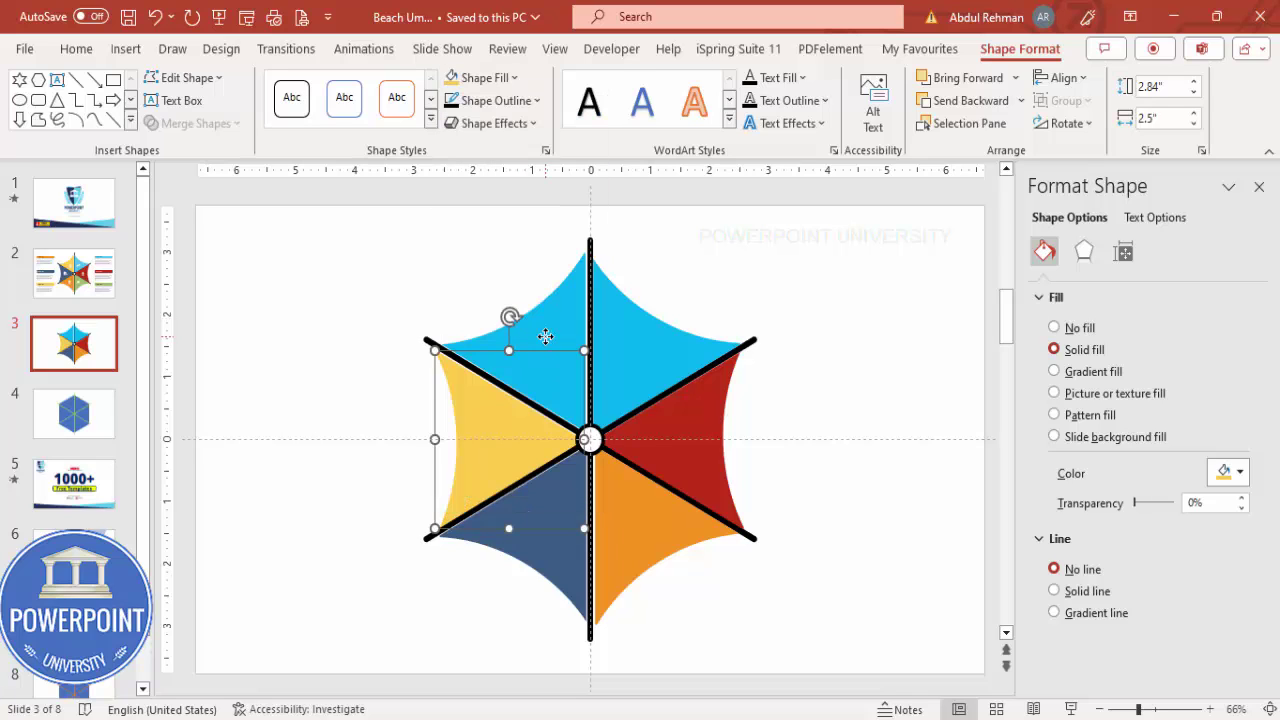
pyautogui.click(540, 340)
pyautogui.click(500, 78)
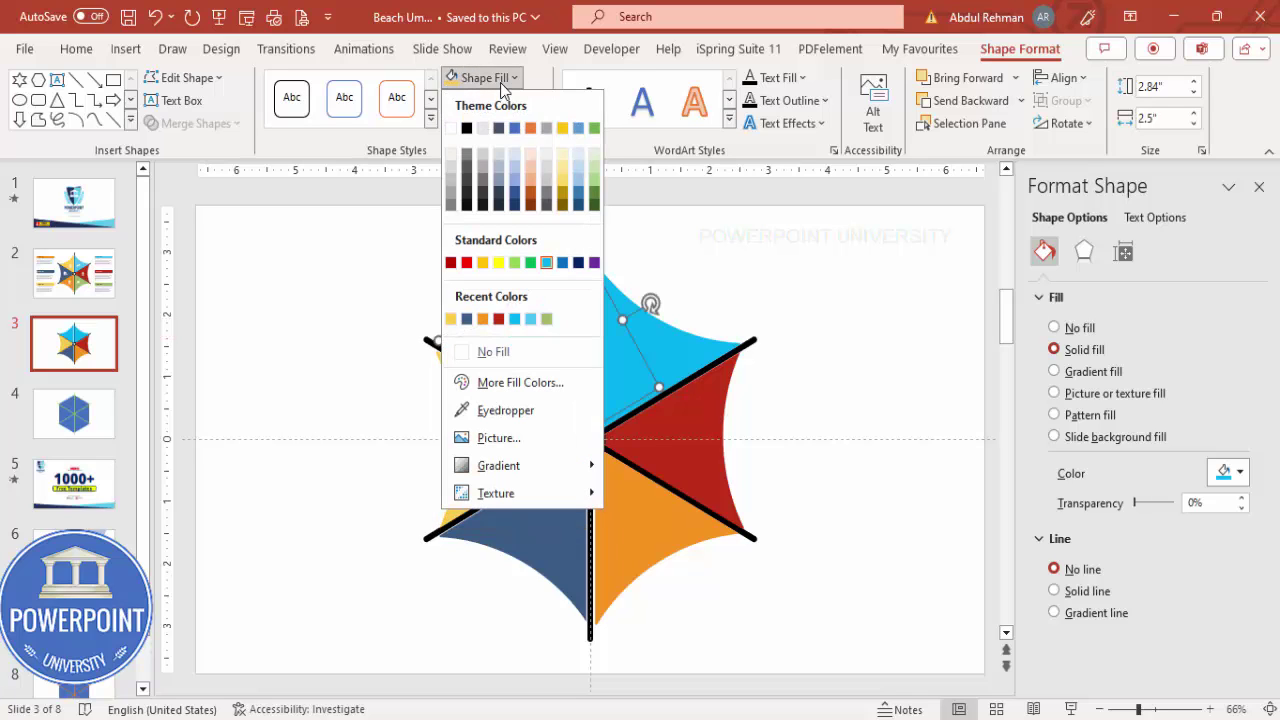
pyautogui.click(546, 320)
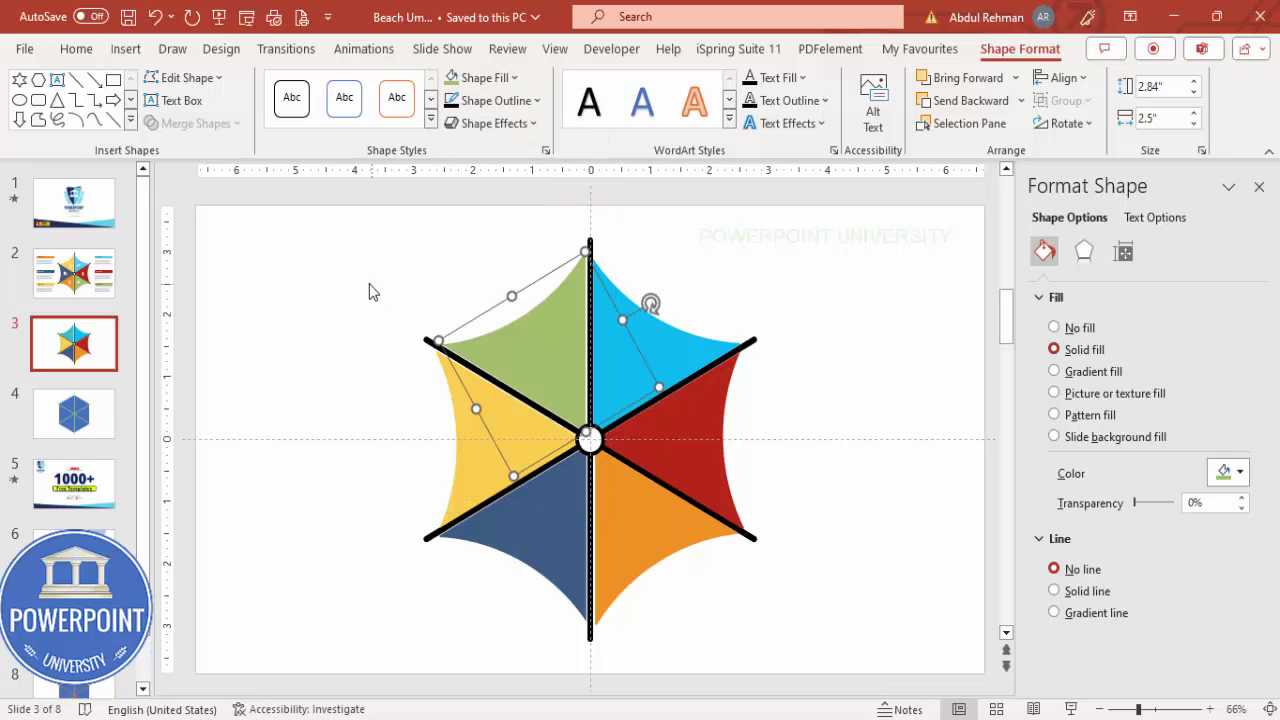
pyautogui.click(394, 293)
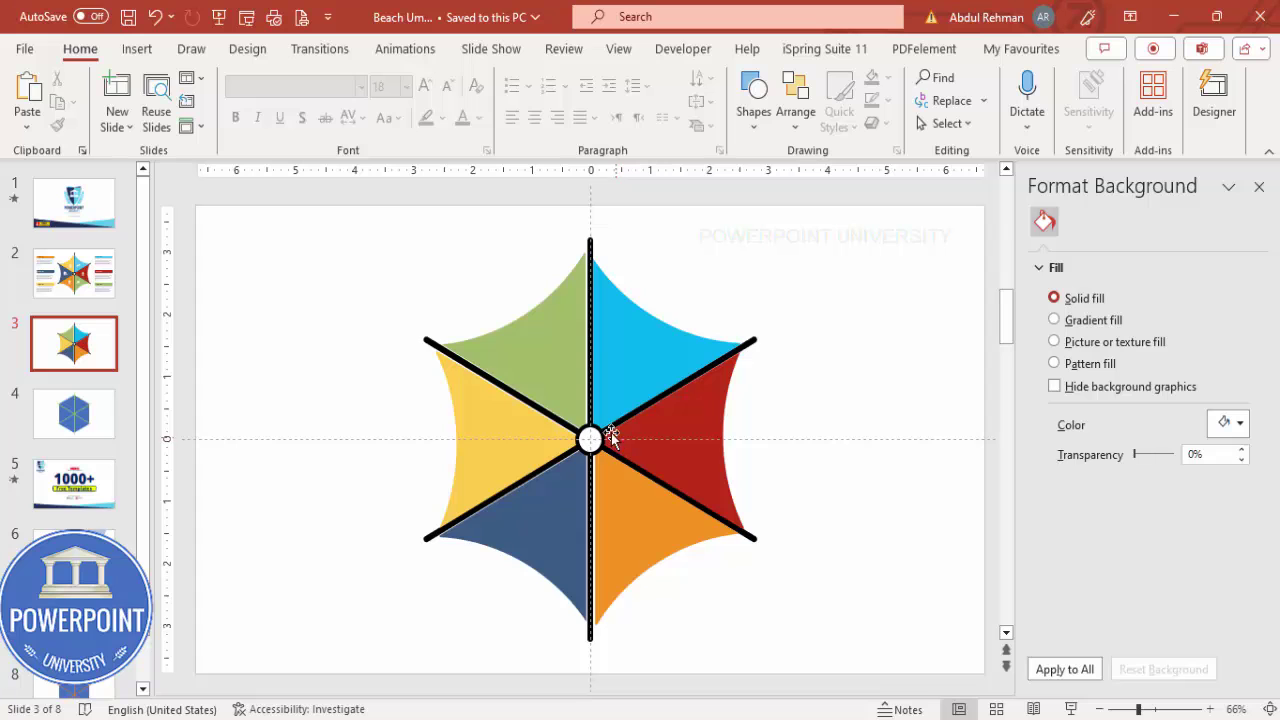
pyautogui.click(137, 48)
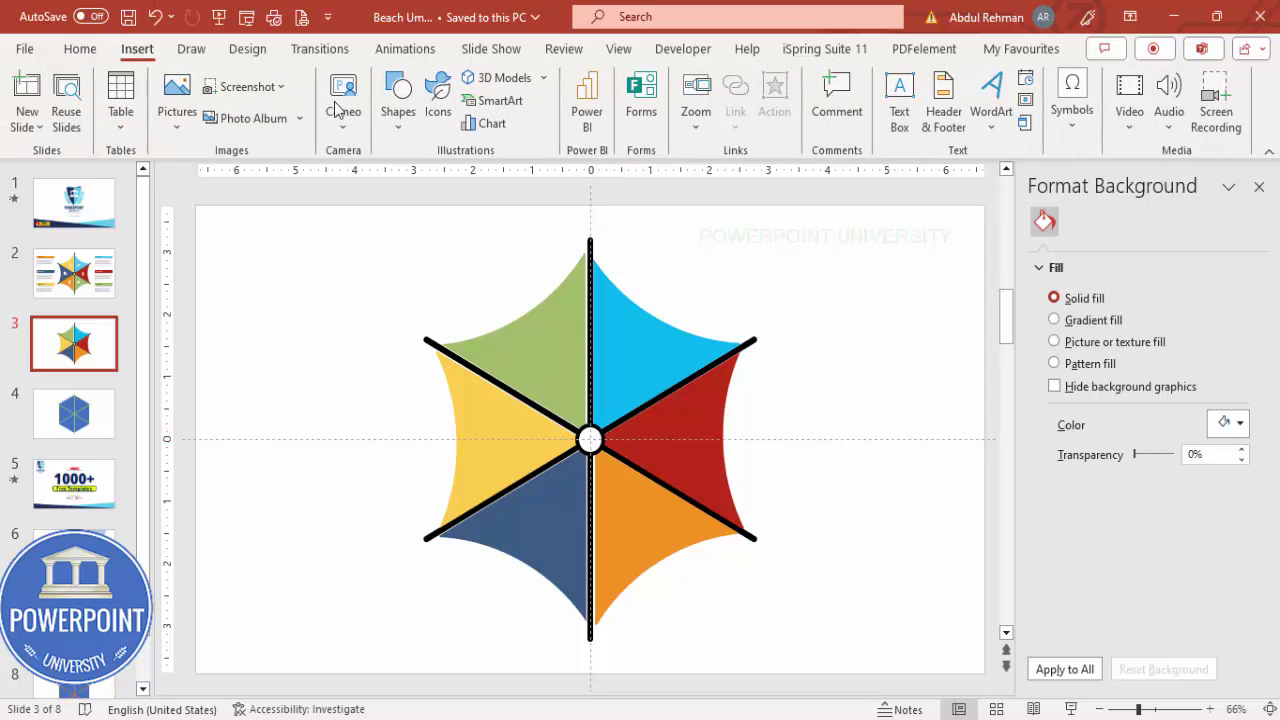
# Step: Insert the field, alarm clock, yarn ball, airplane and anchor icons from the stock icon library
pyautogui.click(437, 95)
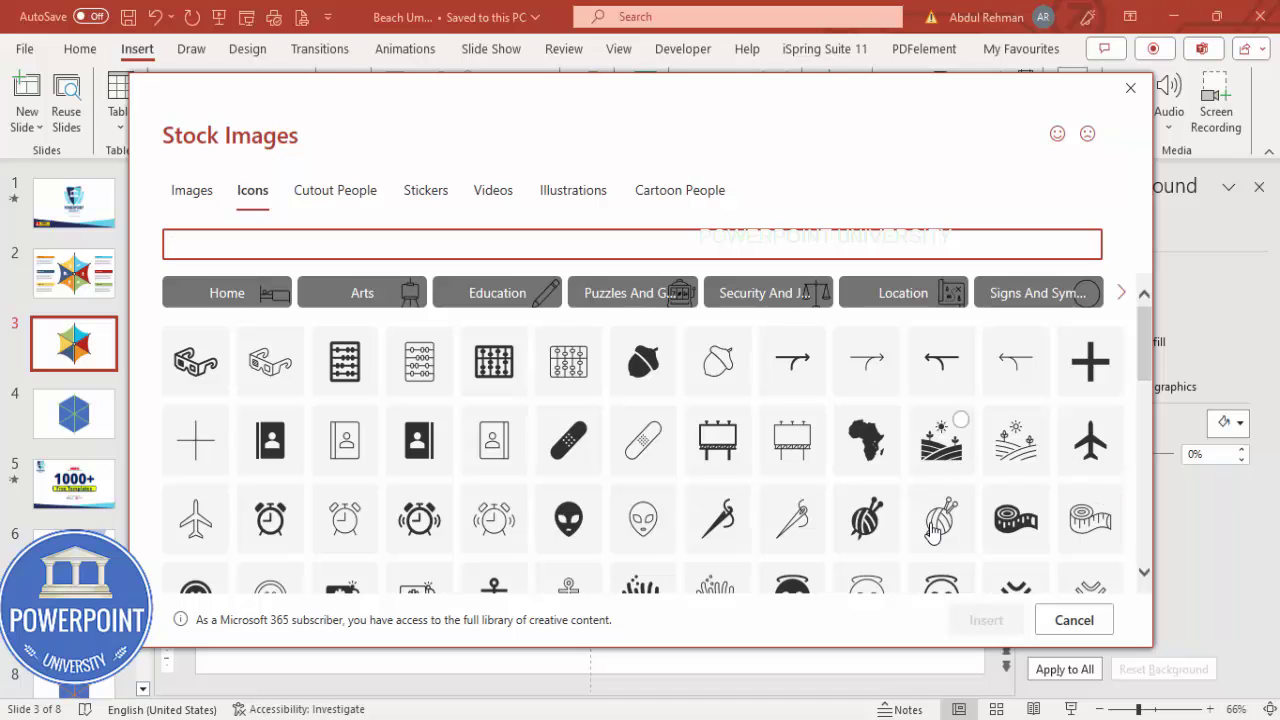
pyautogui.click(866, 519)
pyautogui.click(425, 540)
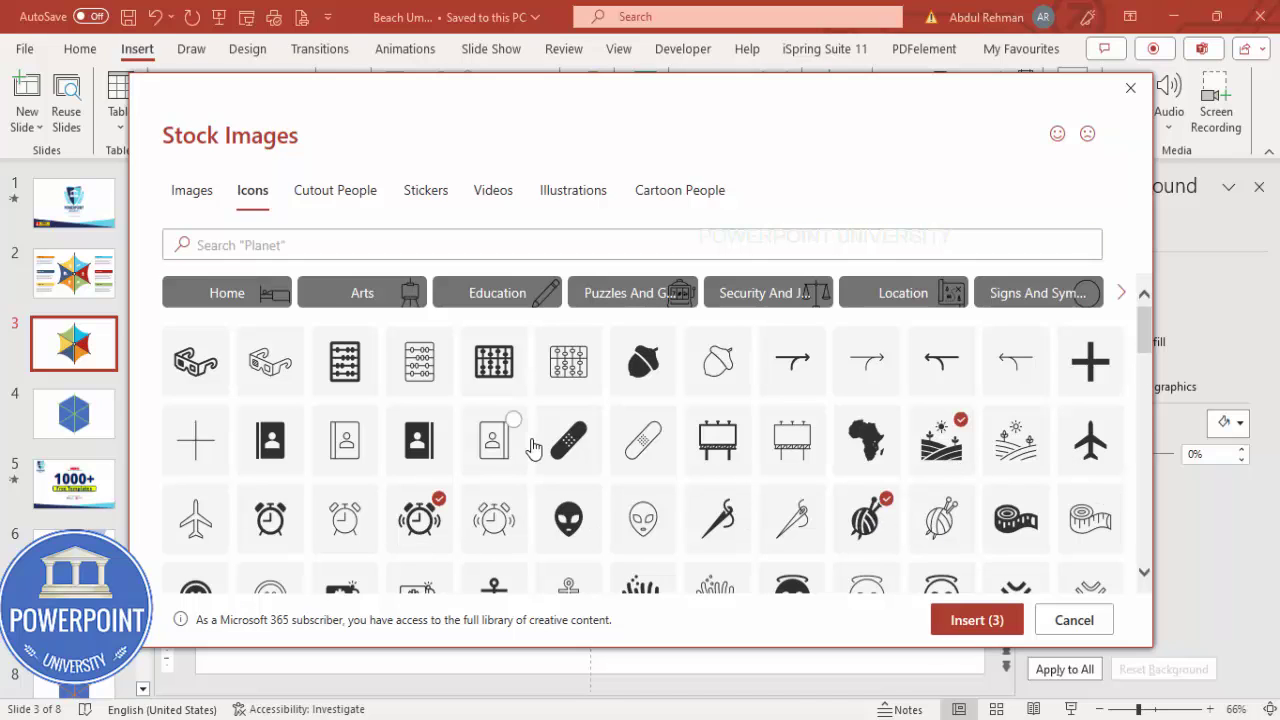
pyautogui.click(1096, 455)
pyautogui.scroll(-1, 1003, 475)
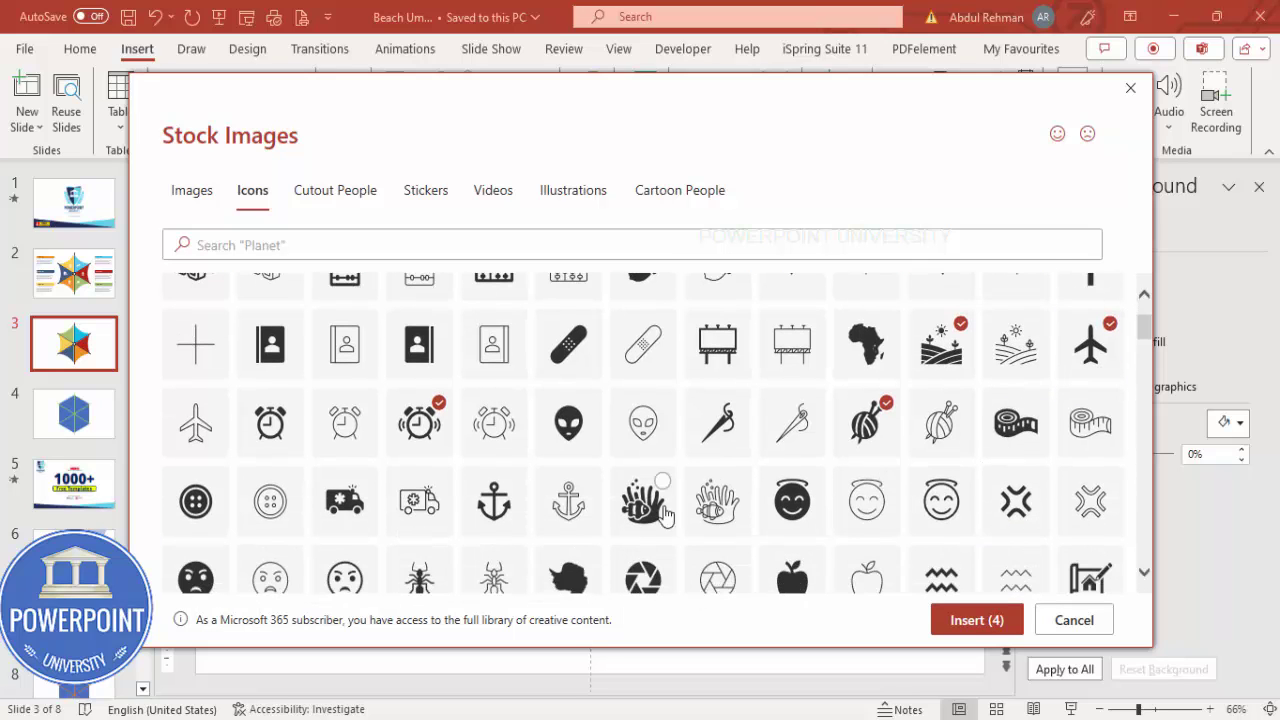
pyautogui.click(497, 510)
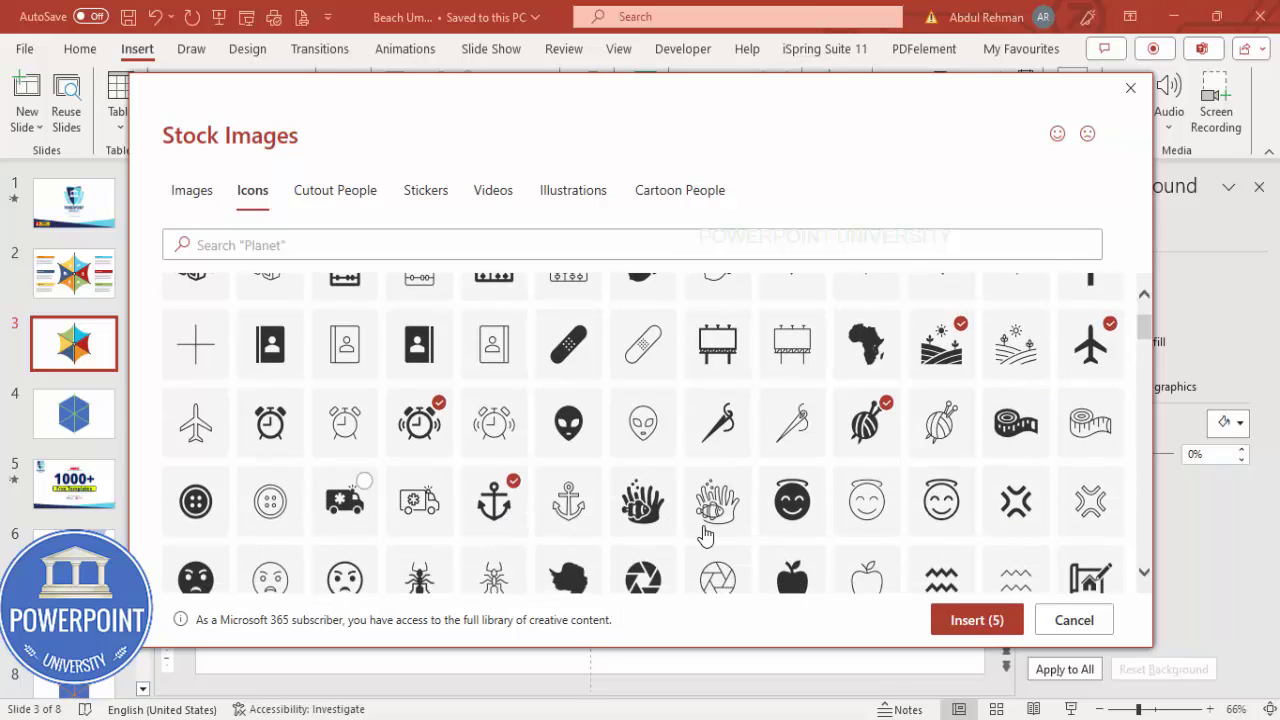
pyautogui.click(977, 620)
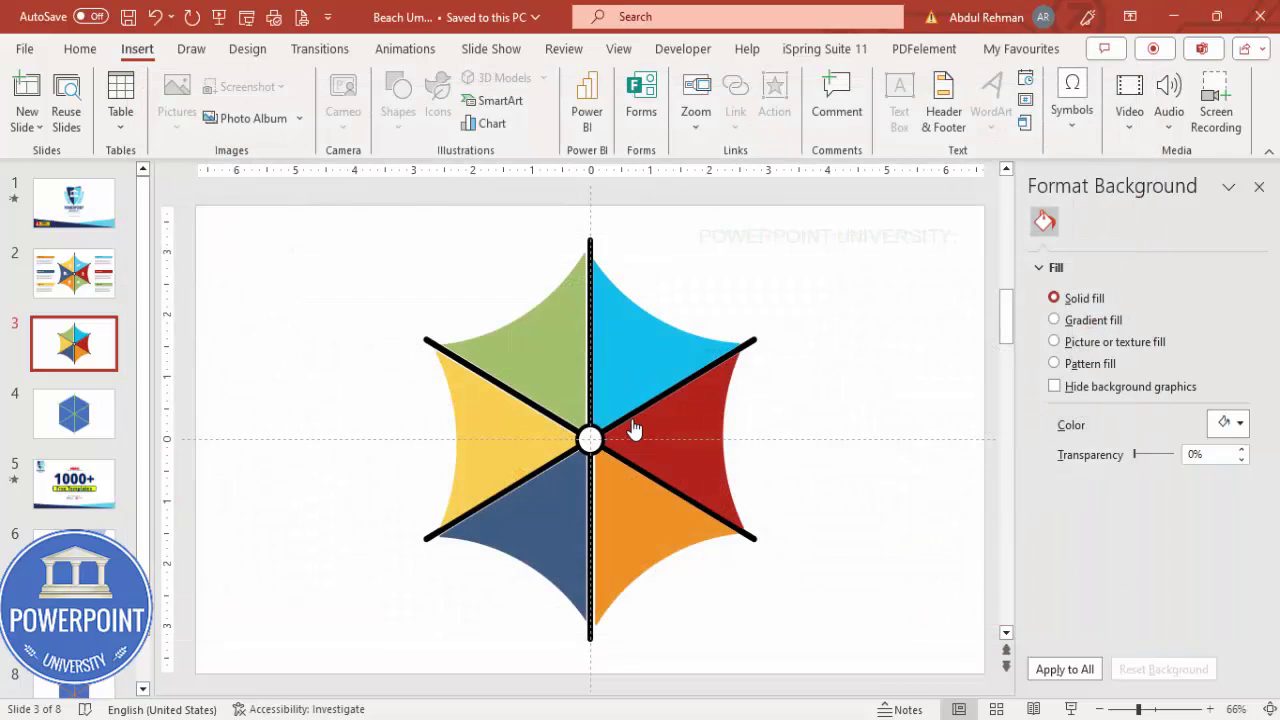
# Step: Move the inserted icons to the upper right and resize them to 0.7" height
pyautogui.moveTo(633, 445); pyautogui.dragTo(825, 350)
pyautogui.click(1140, 87)
pyautogui.write('.7')
pyautogui.press('Return')
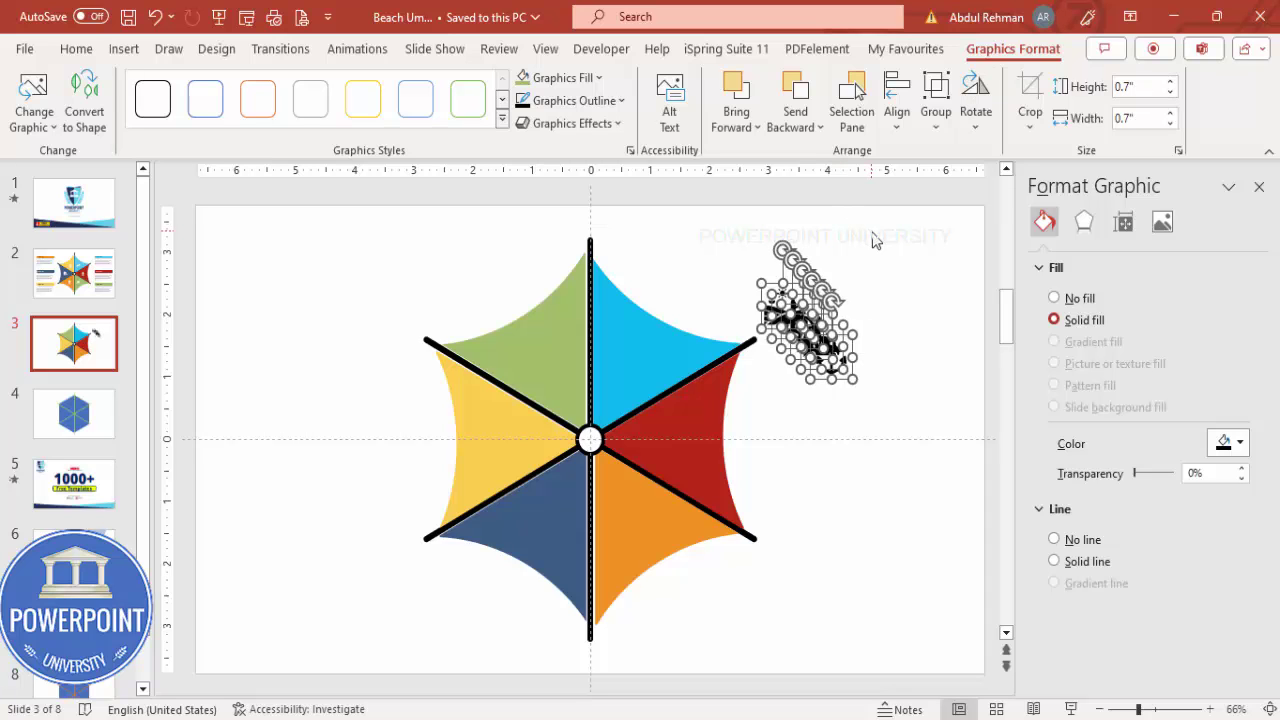
pyautogui.click(863, 331)
# Step: Place the anchor, yarn and airplane icons onto the blue, orange and yellow panels
pyautogui.moveTo(835, 362); pyautogui.dragTo(681, 437)
pyautogui.moveTo(810, 343); pyautogui.dragTo(627, 505)
pyautogui.moveTo(800, 320); pyautogui.dragTo(552, 508)
pyautogui.moveTo(806, 330); pyautogui.dragTo(563, 368)
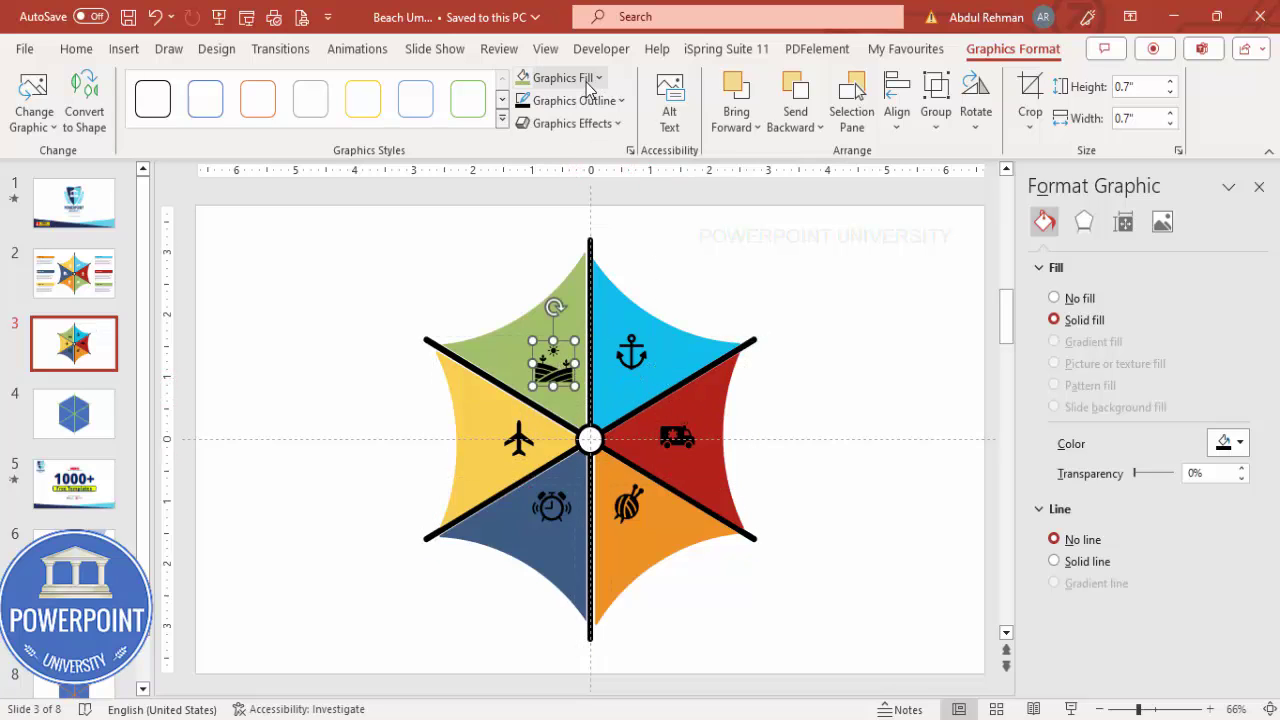
# Step: Make the field icon white
pyautogui.click(560, 77)
pyautogui.click(521, 128)
pyautogui.click(790, 280)
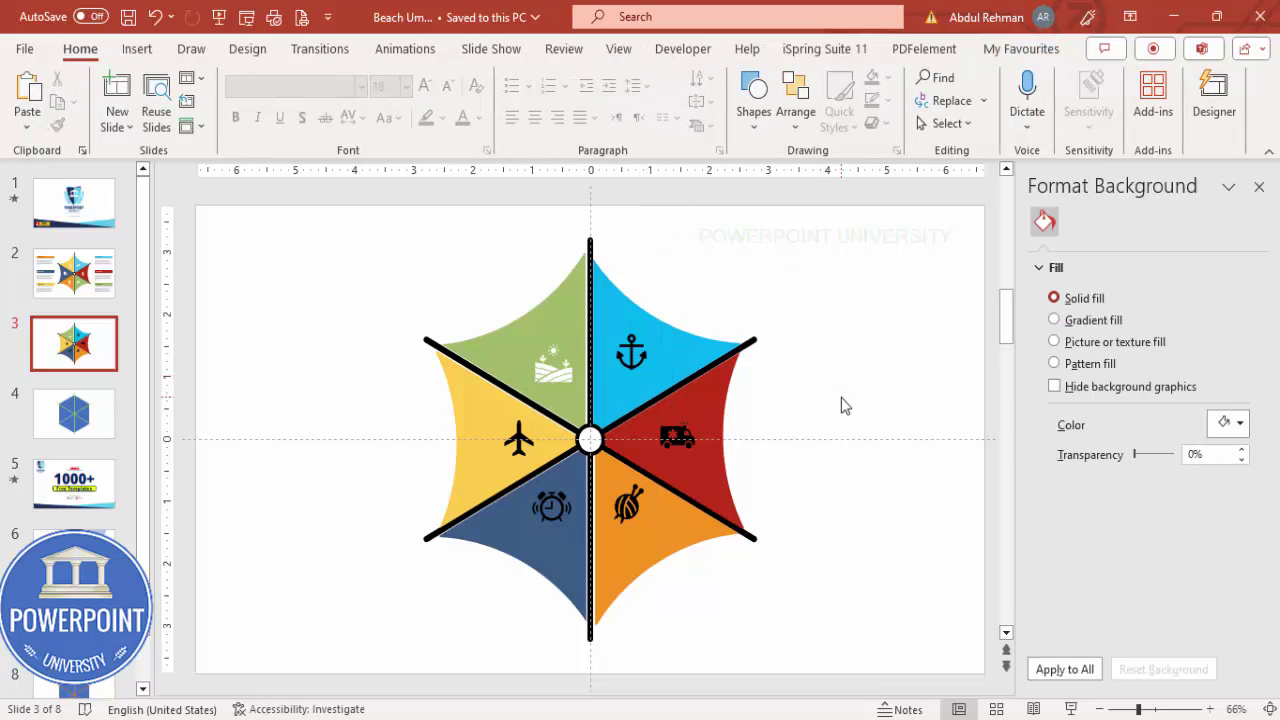
pyautogui.click(137, 49)
# Step: Add a '01. OPTION' text box at upper right in Open Sans Semibold
pyautogui.click(900, 100)
pyautogui.moveTo(787, 256); pyautogui.dragTo(945, 281)
pyautogui.write('0')
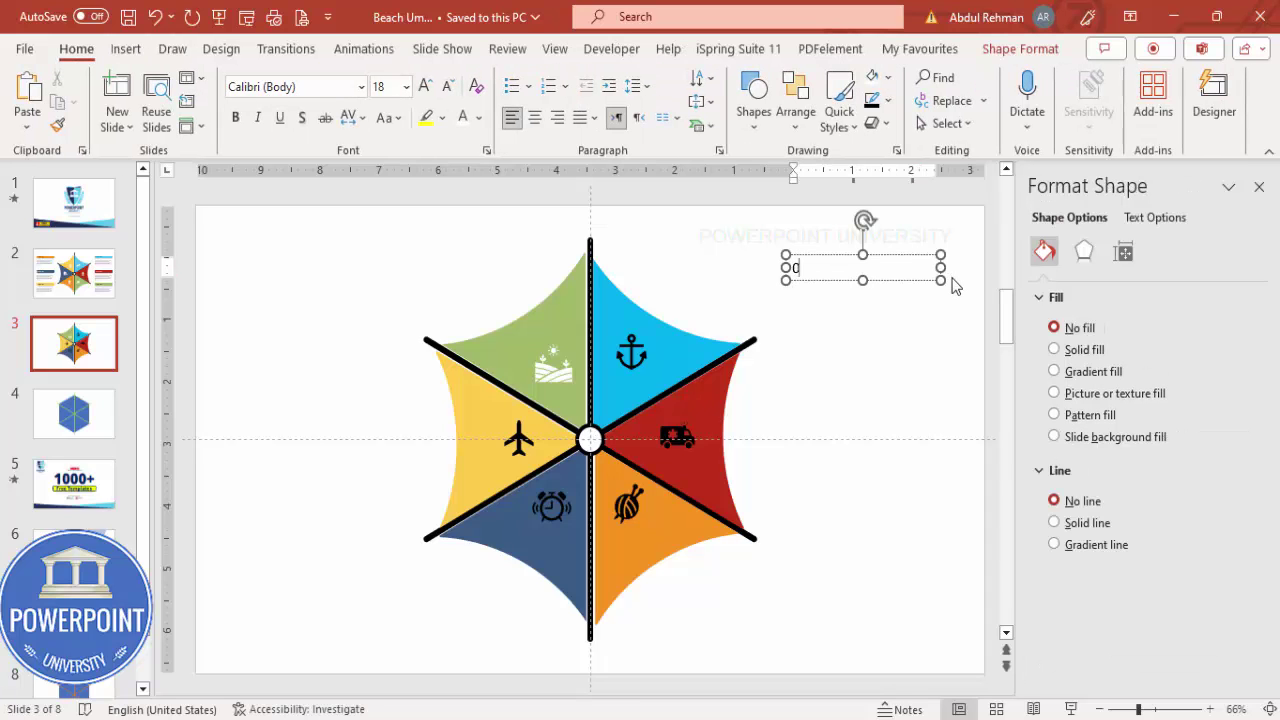
pyautogui.write('1. OPTION')
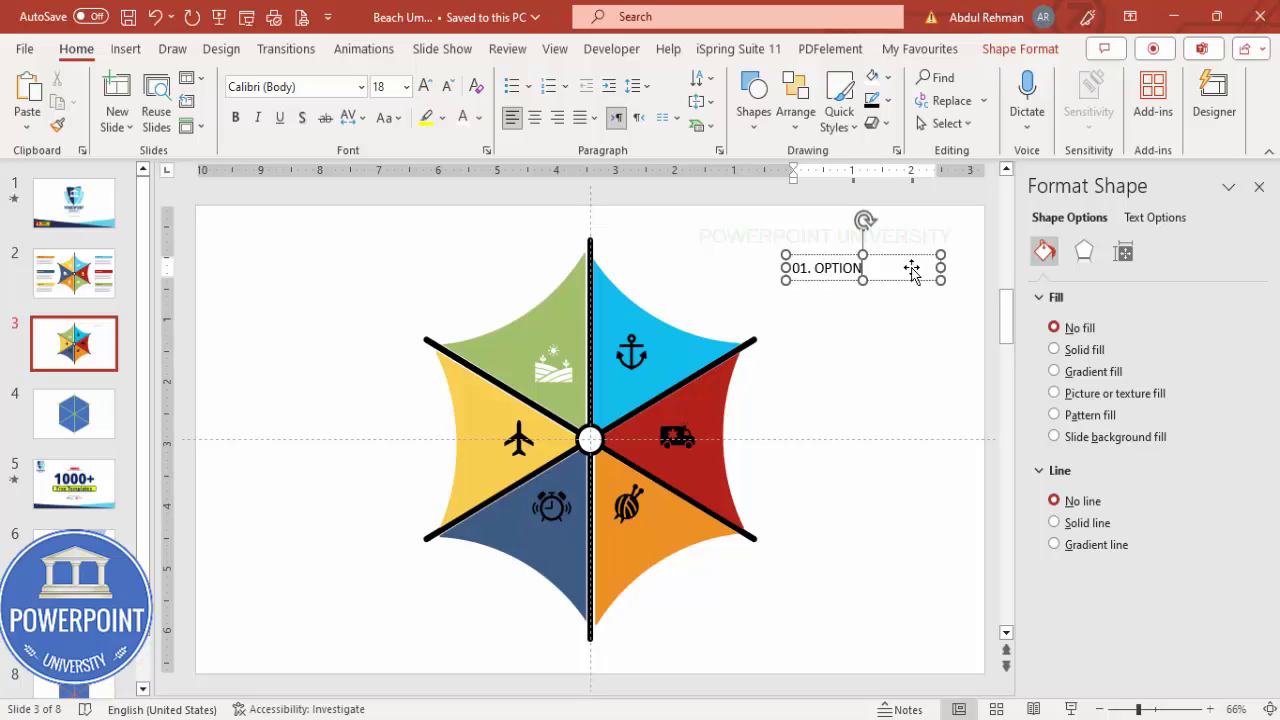
pyautogui.click(912, 270)
pyautogui.click(323, 92)
pyautogui.write('Open Sans b')
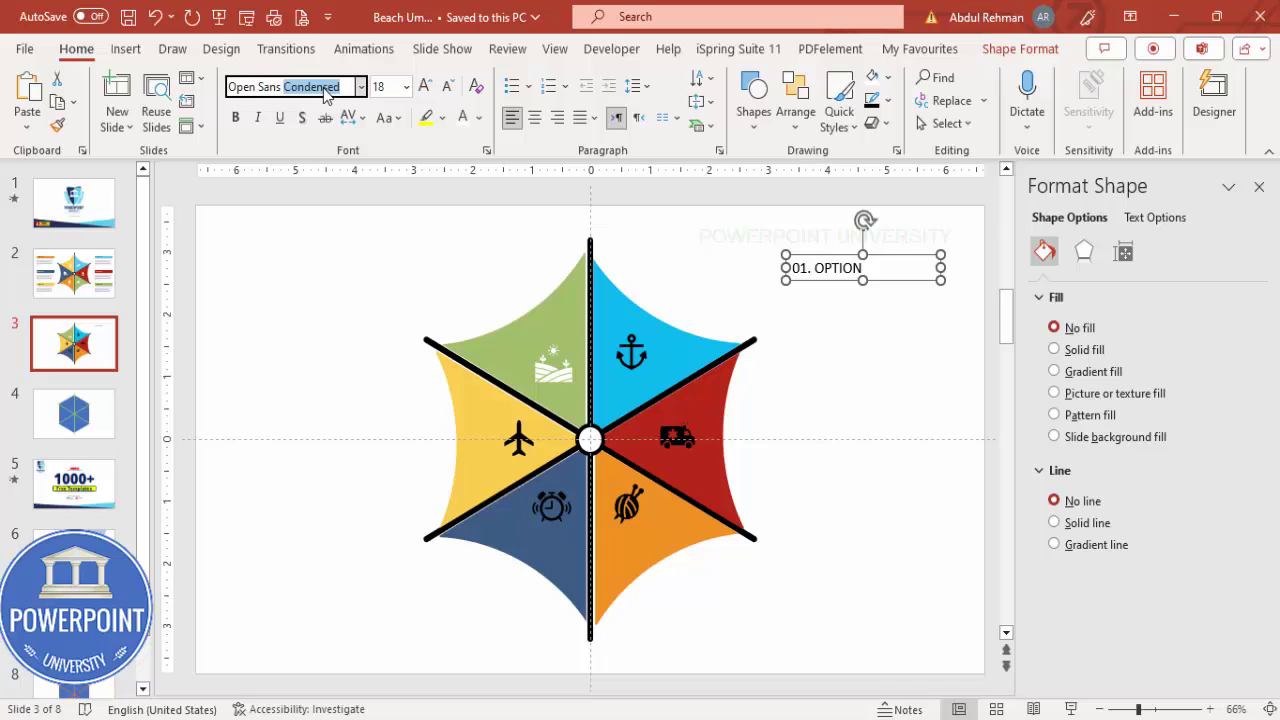
pyautogui.write('Semibol')
pyautogui.press('Return')
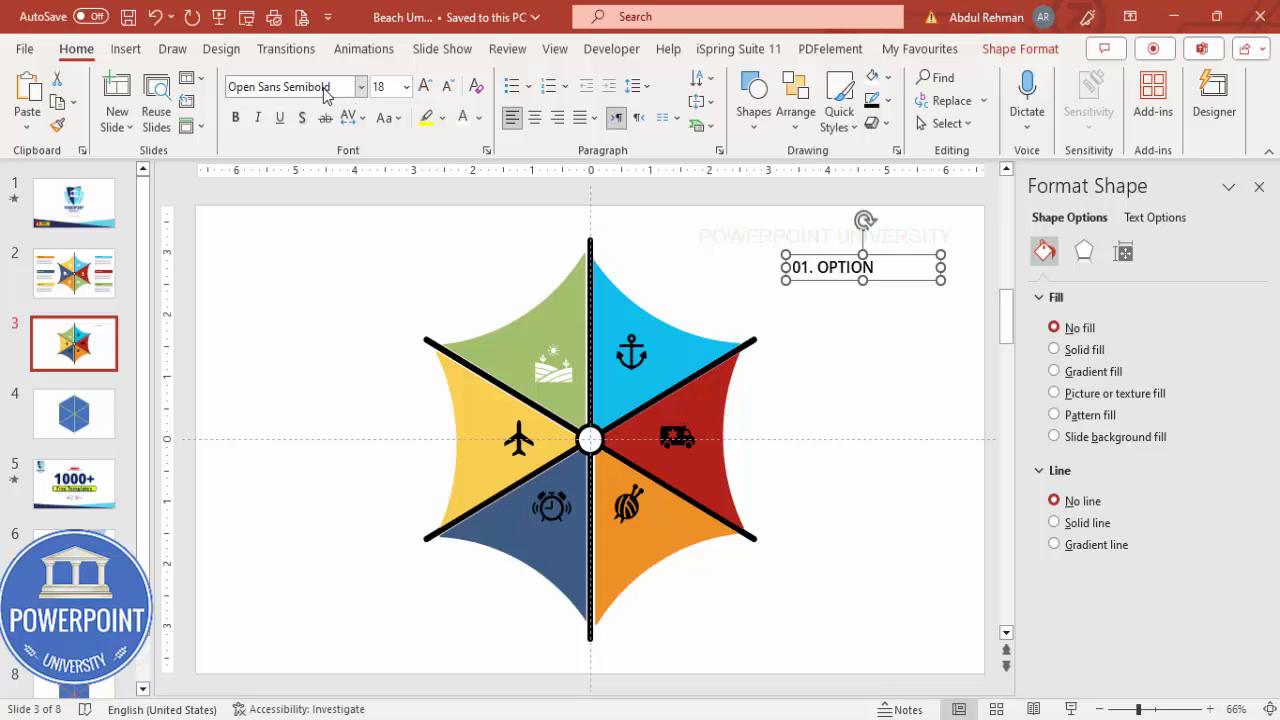
pyautogui.click(657, 243)
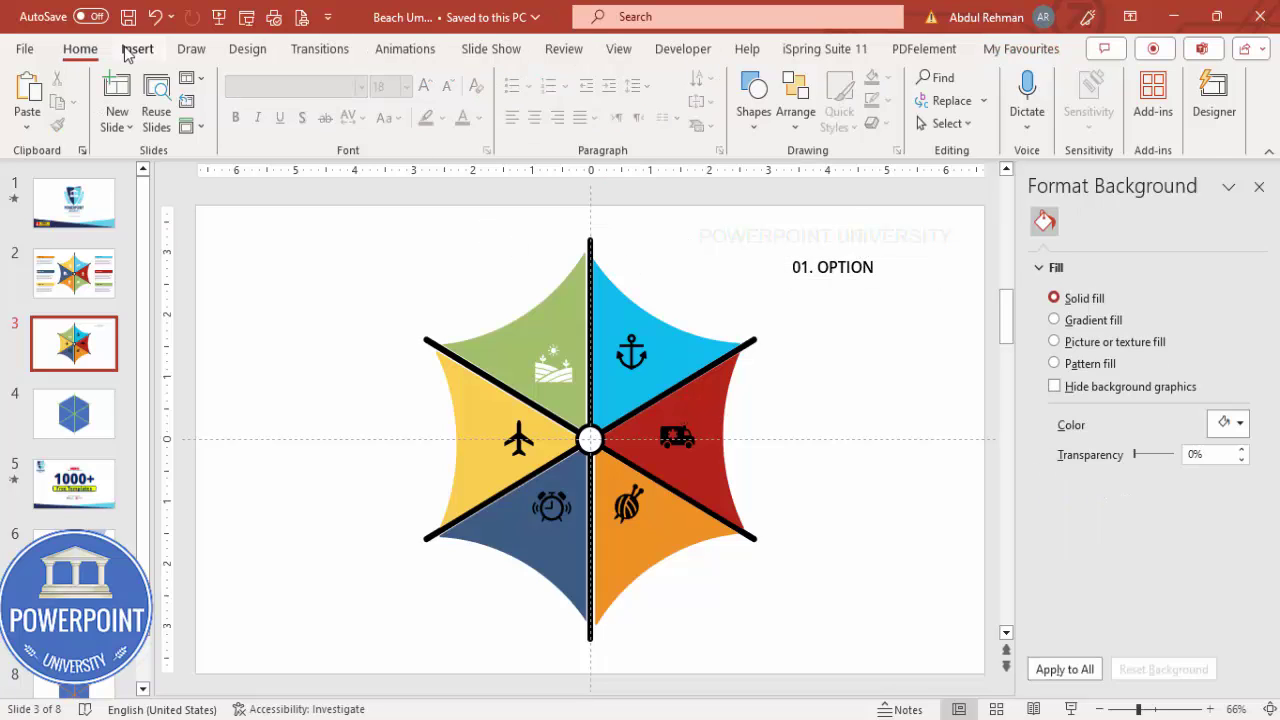
# Step: Add a =lorem(1) body text box at 11 pt beneath the heading
pyautogui.click(137, 49)
pyautogui.click(899, 100)
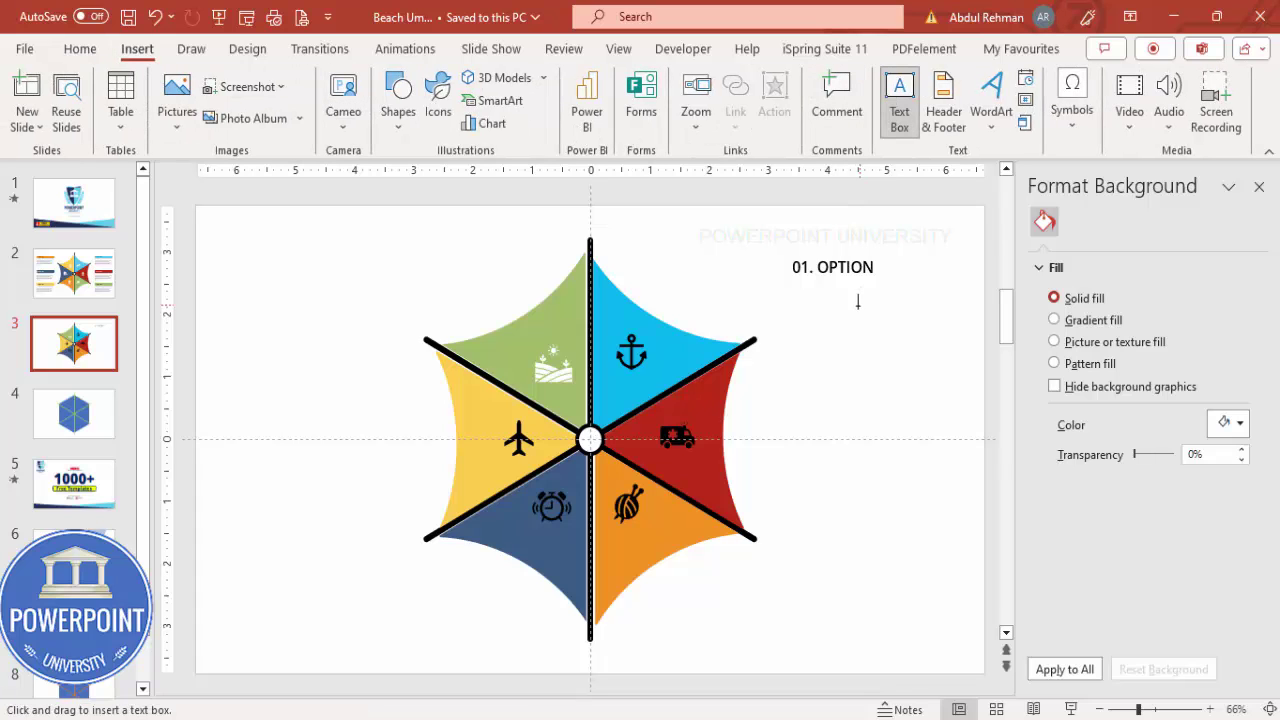
pyautogui.moveTo(805, 297); pyautogui.dragTo(940, 345)
pyautogui.write('=lorem(1)')
pyautogui.press('Return')
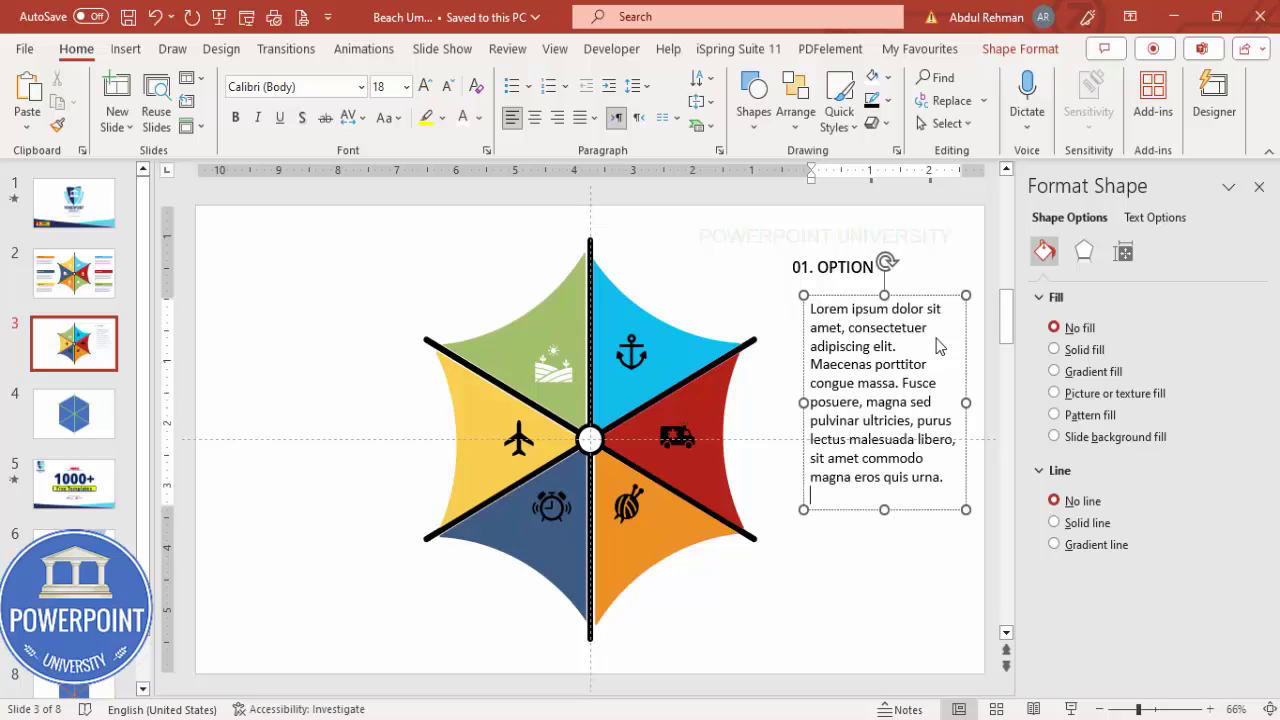
pyautogui.click(925, 297)
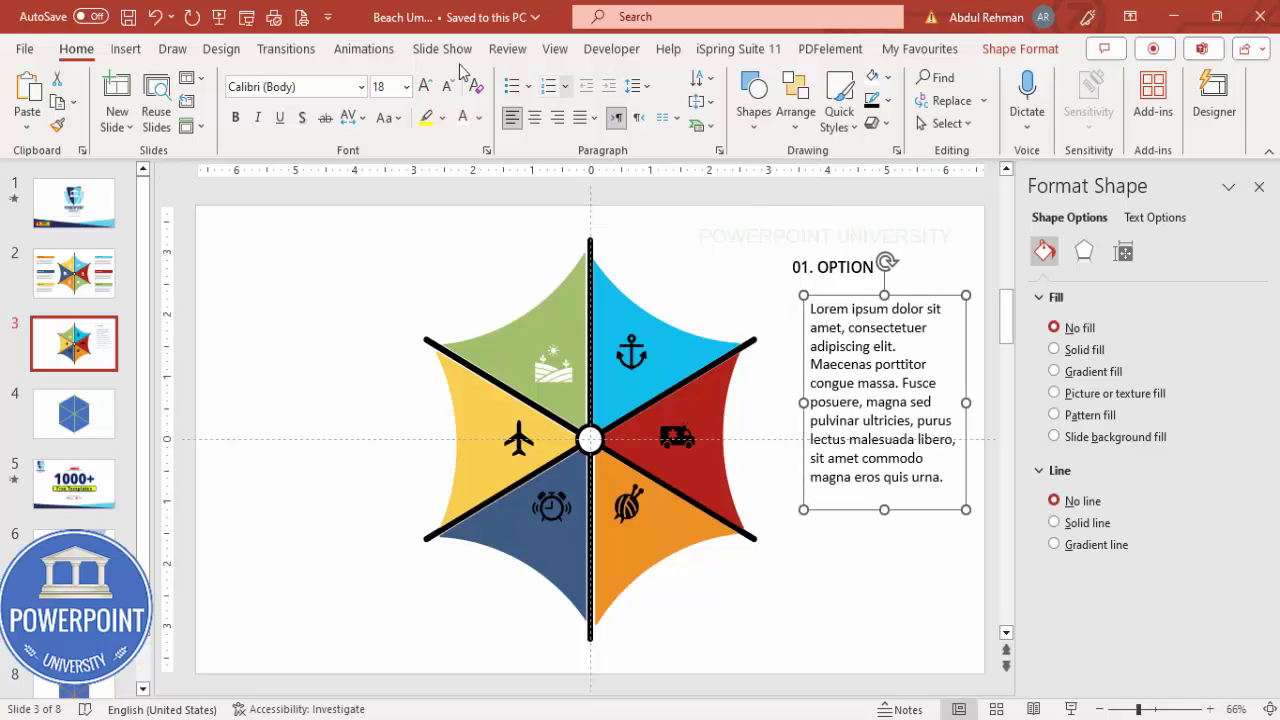
pyautogui.click(450, 88)
pyautogui.click(450, 88)
pyautogui.click(450, 88)
pyautogui.click(450, 88)
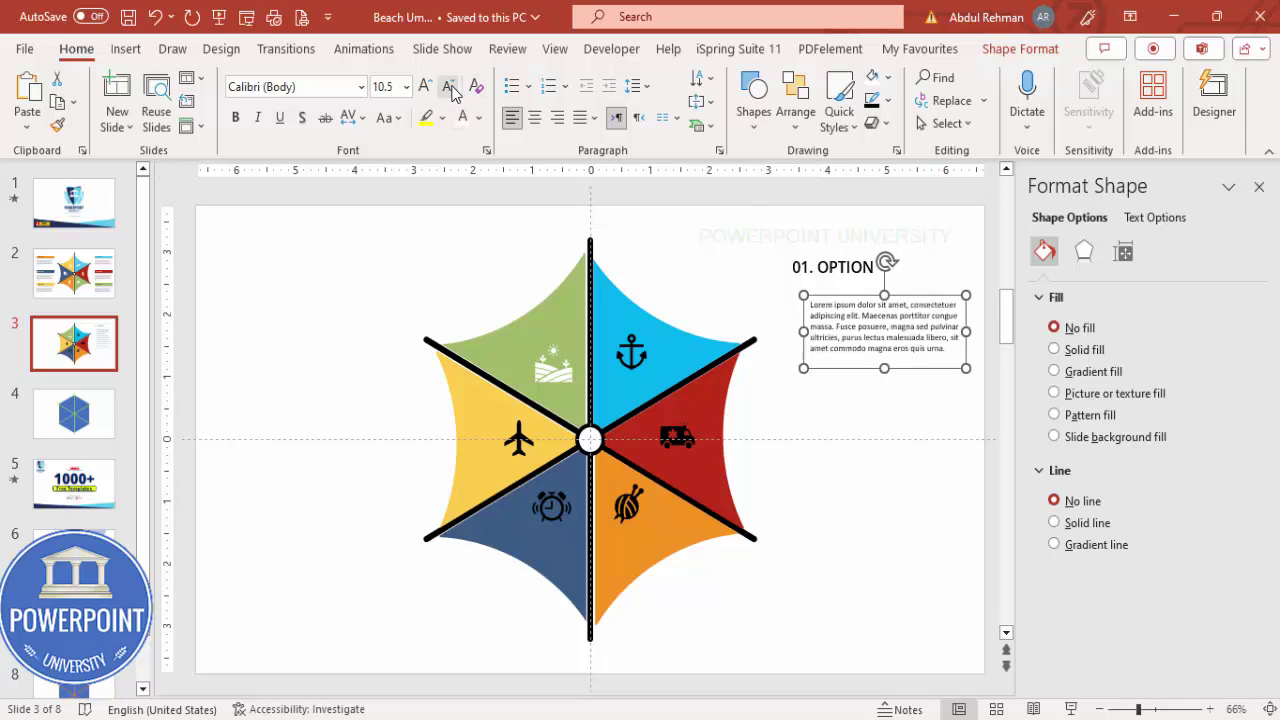
pyautogui.moveTo(866, 292); pyautogui.dragTo(851, 280)
pyautogui.click(424, 86)
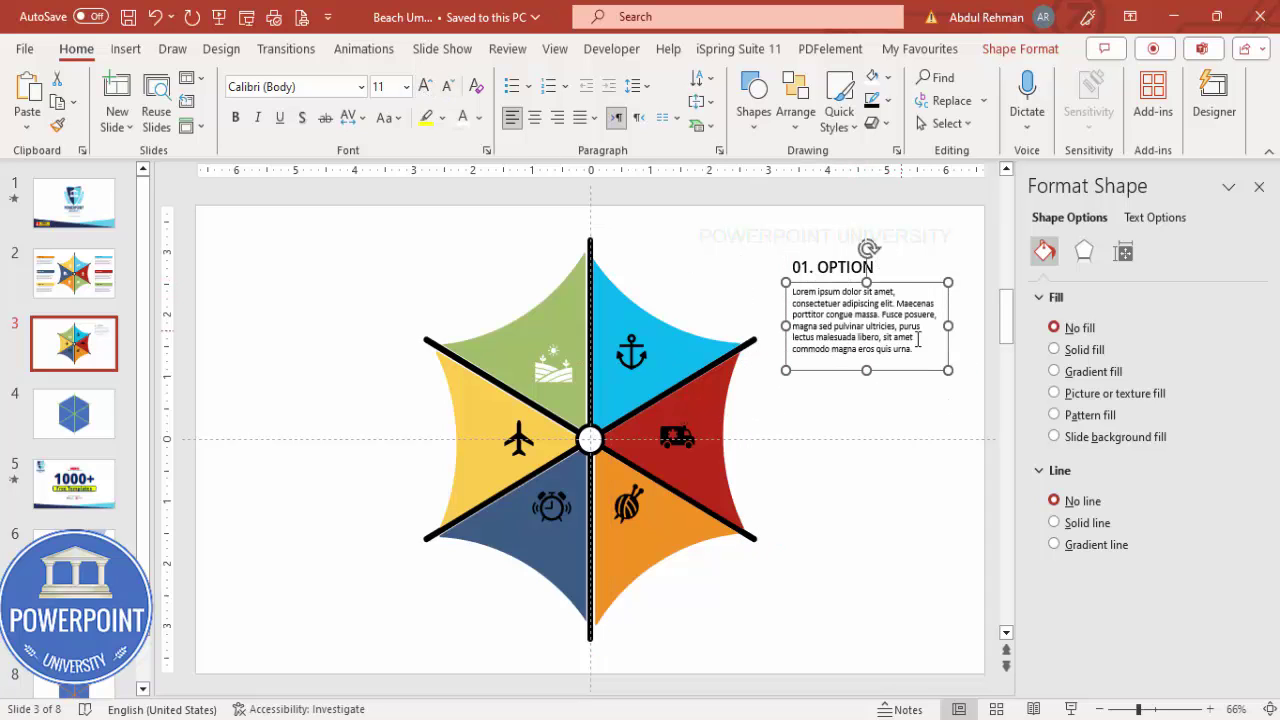
pyautogui.moveTo(948, 326); pyautogui.dragTo(980, 323)
pyautogui.click(752, 254)
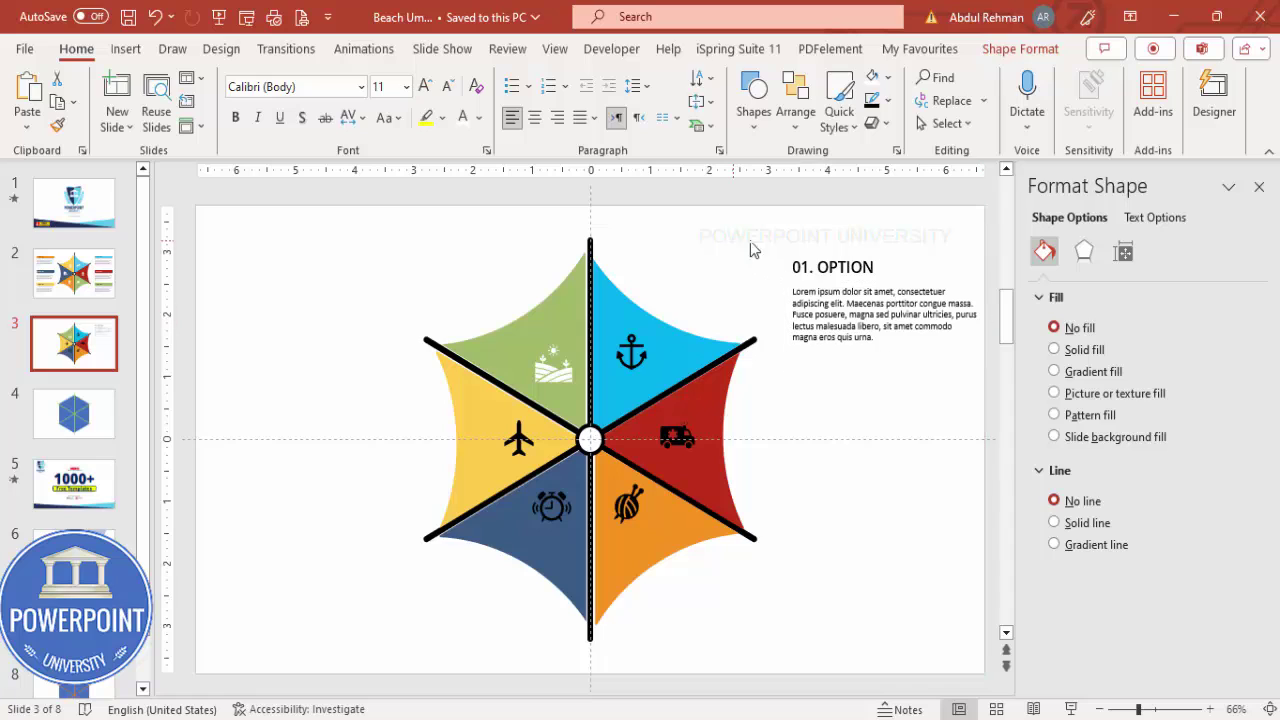
# Step: Colour the '01. OPTION' heading light blue
pyautogui.click(868, 256)
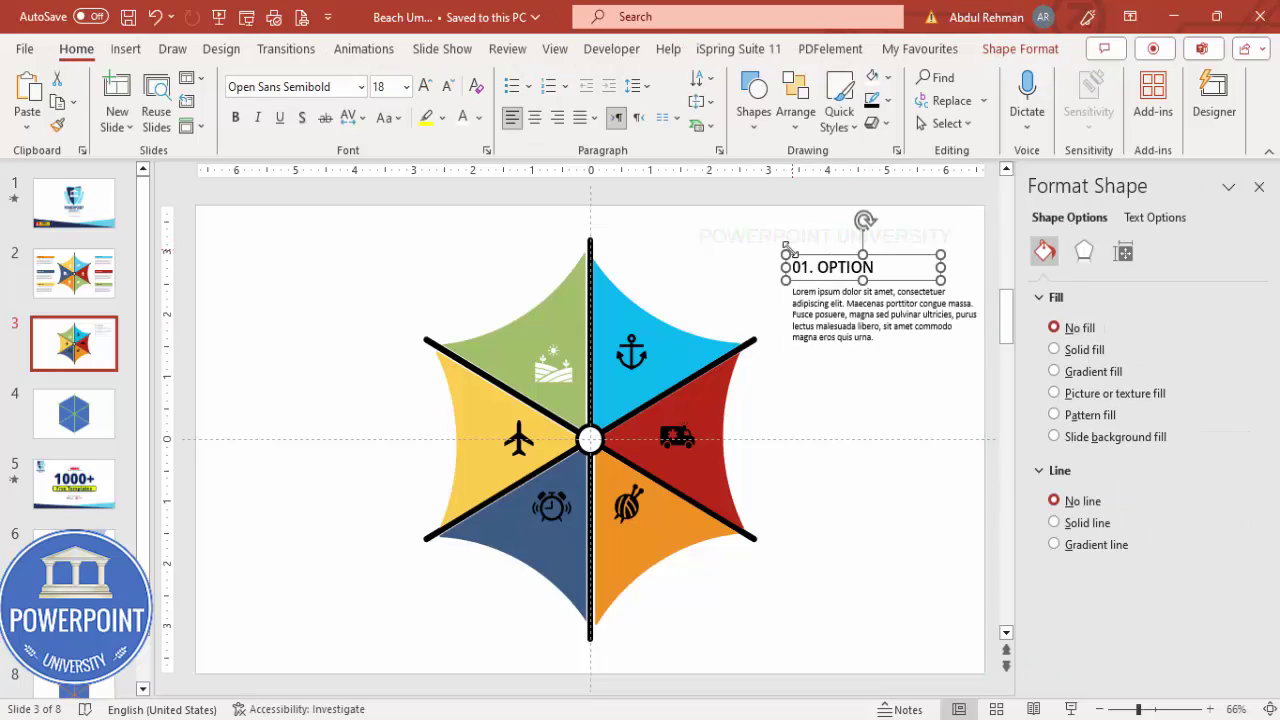
pyautogui.click(479, 118)
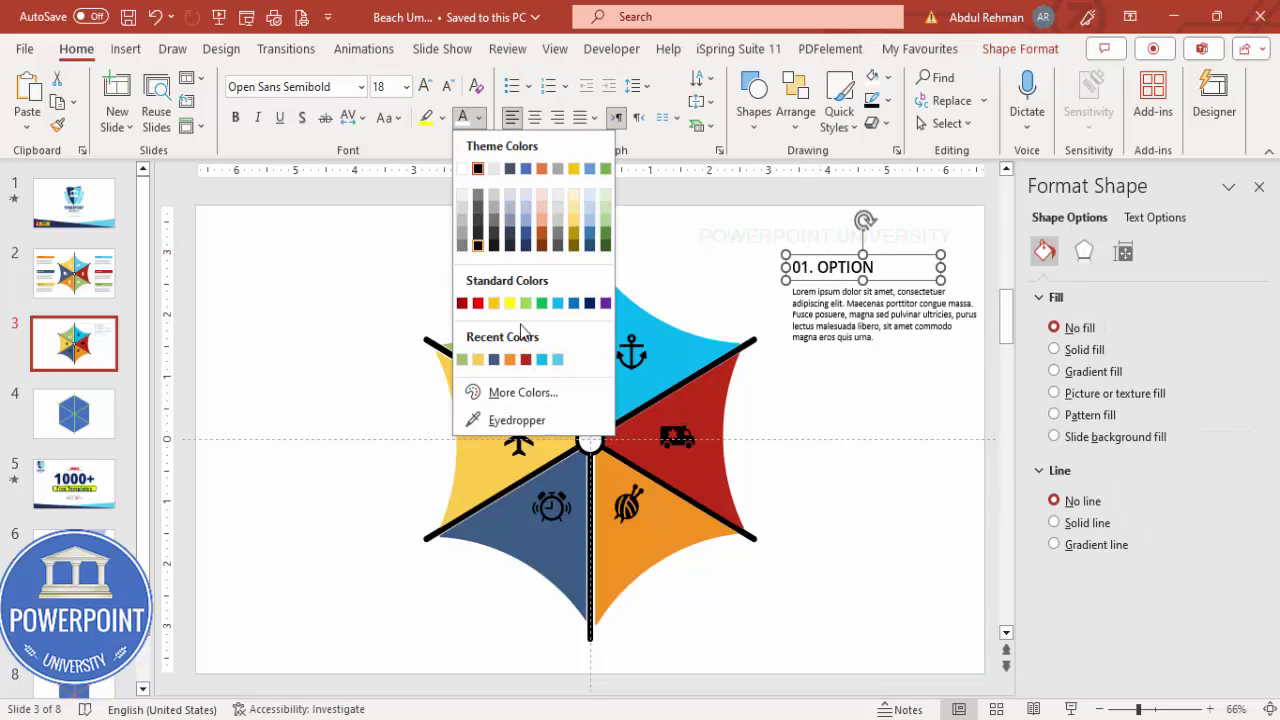
pyautogui.click(557, 360)
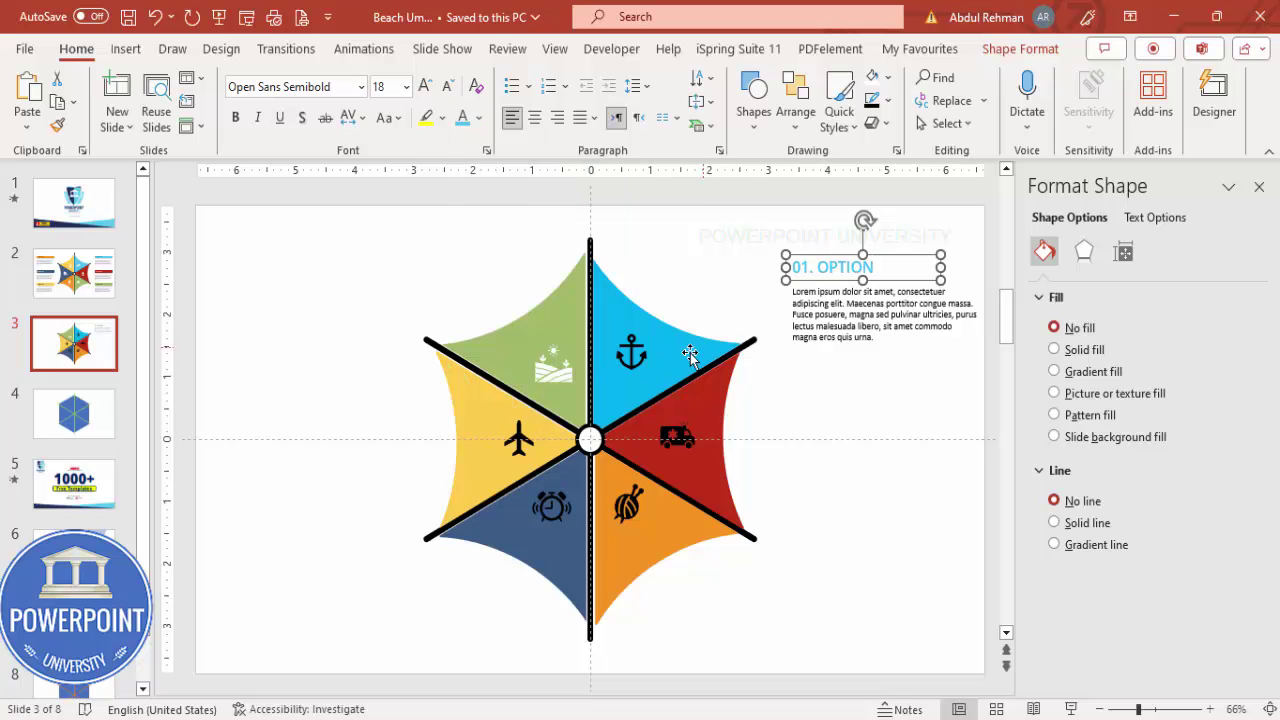
pyautogui.click(843, 318)
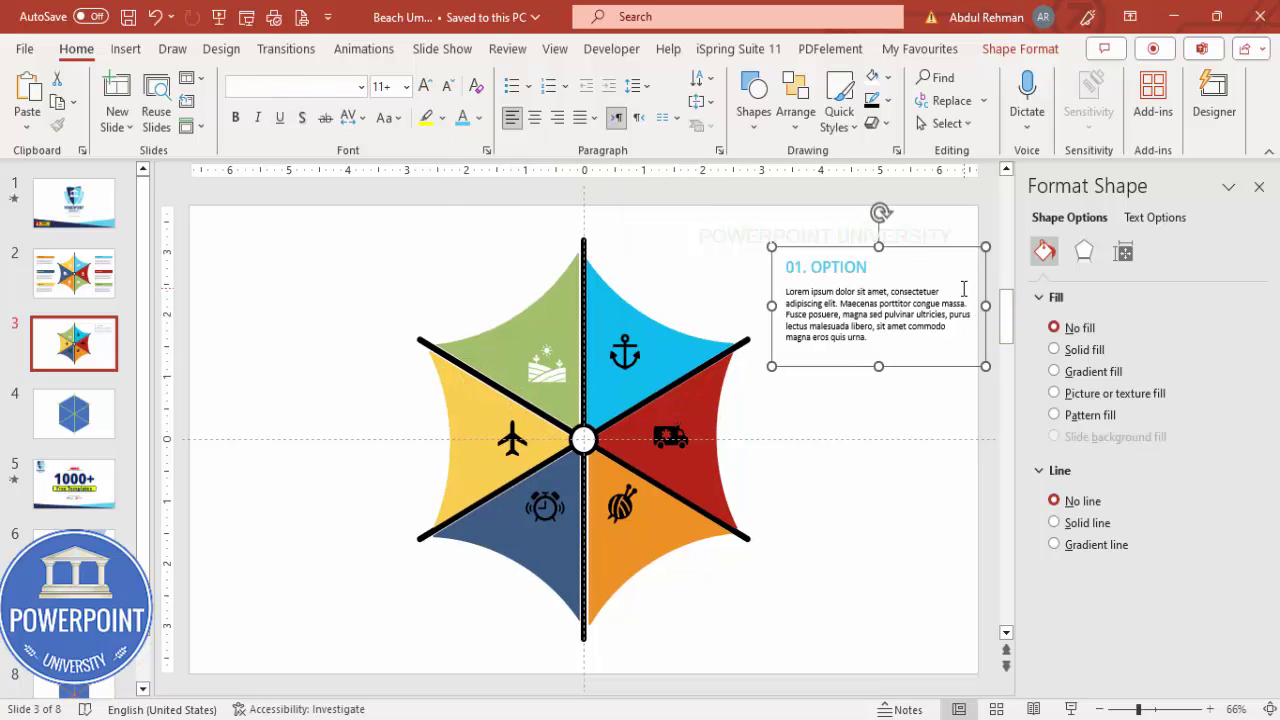
# Step: Duplicate the option block into three on the right, then copy all three to the left
pyautogui.moveTo(900, 252); pyautogui.dragTo(924, 510)
pyautogui.keyDown('shift'); pyautogui.click(903, 393); pyautogui.keyUp('shift')
pyautogui.keyDown('shift'); pyautogui.click(880, 304); pyautogui.keyUp('shift')
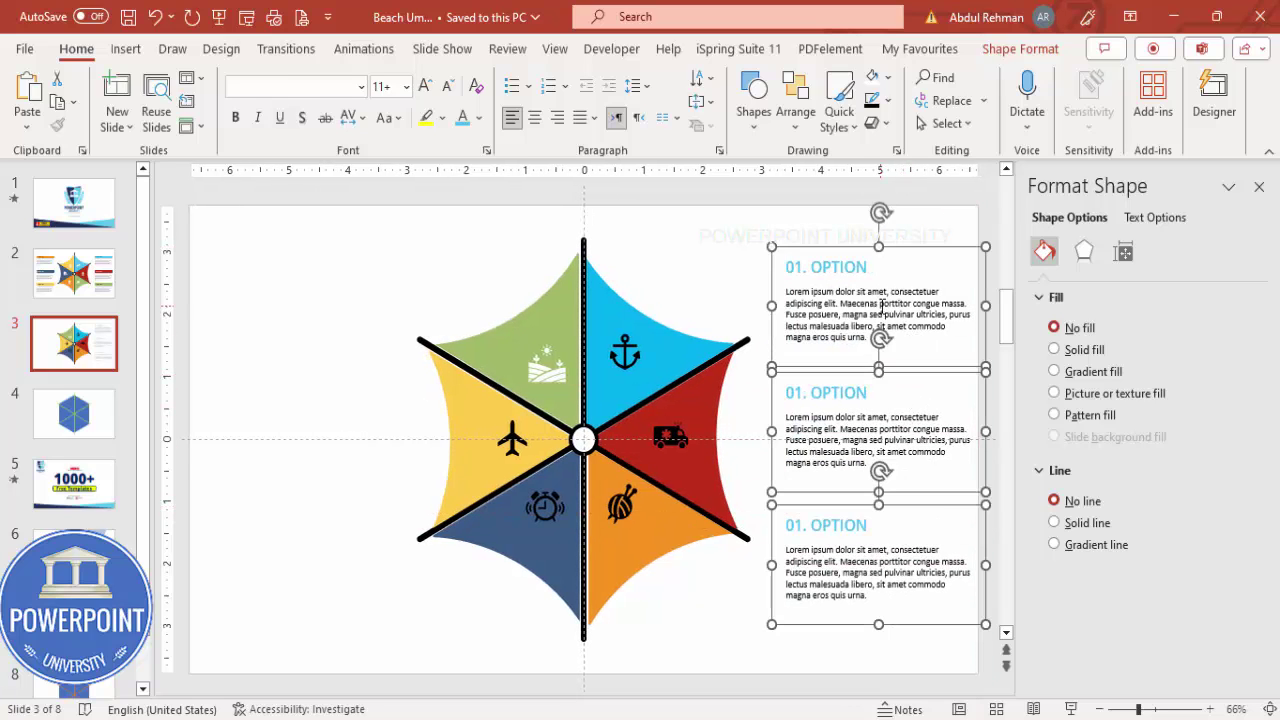
pyautogui.press('Down')
pyautogui.press('Down')
pyautogui.press('Down')
pyautogui.press('Down')
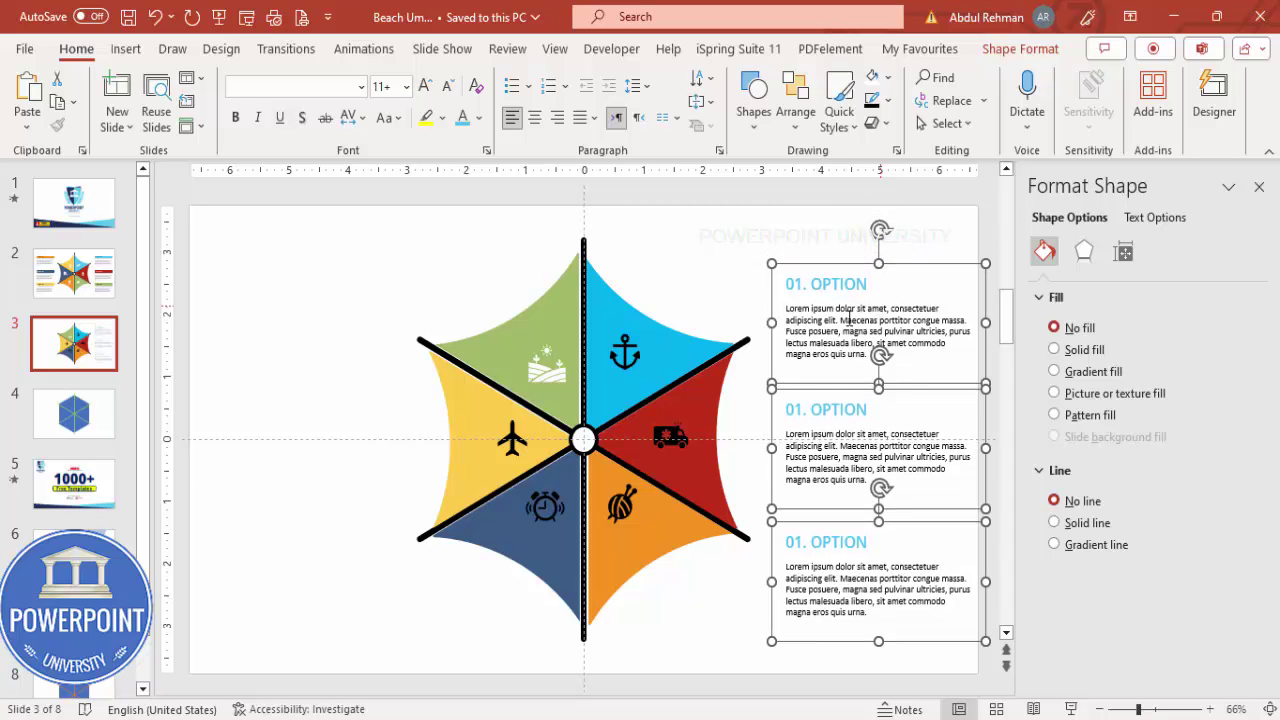
pyautogui.moveTo(832, 264); pyautogui.dragTo(272, 287)
pyautogui.click(752, 296)
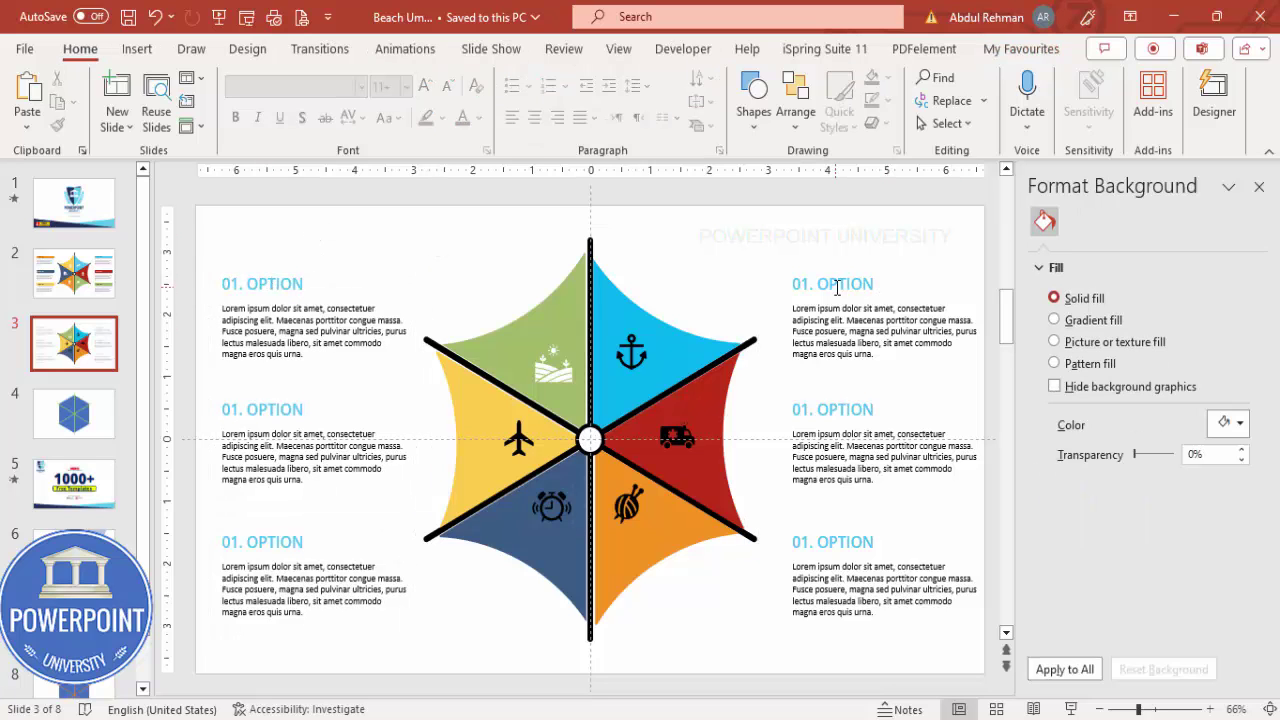
# Step: Renumber the middle-right and bottom-right headings to 02 and 03
pyautogui.click(812, 405)
pyautogui.press('BackSpace')
pyautogui.write('2')
pyautogui.click(805, 535)
pyautogui.press('BackSpace')
pyautogui.write('3')
# Step: Renumber the left headings bottom 04, middle 05 and top 06
pyautogui.click(223, 283)
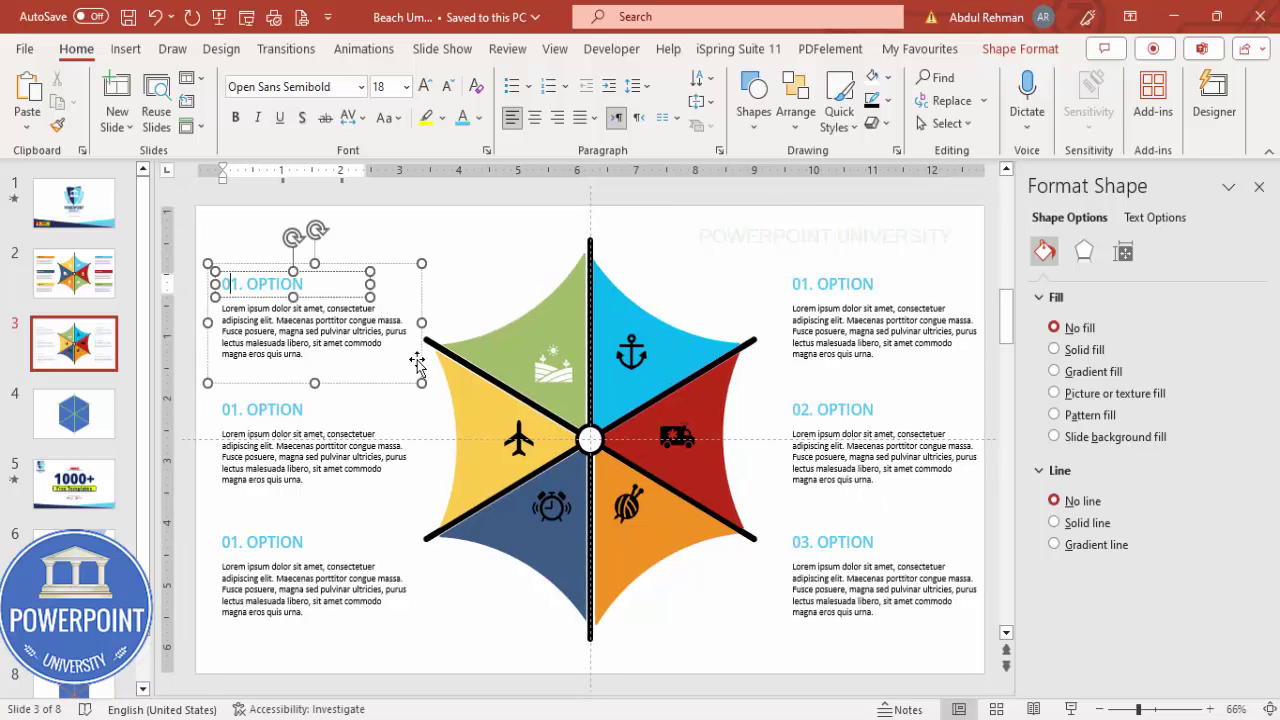
pyautogui.click(240, 540)
pyautogui.press('BackSpace')
pyautogui.write('4')
pyautogui.click(234, 412)
pyautogui.press('BackSpace')
pyautogui.write('5')
pyautogui.click(235, 280)
pyautogui.press('Delete')
pyautogui.write('6')
pyautogui.click(483, 263)
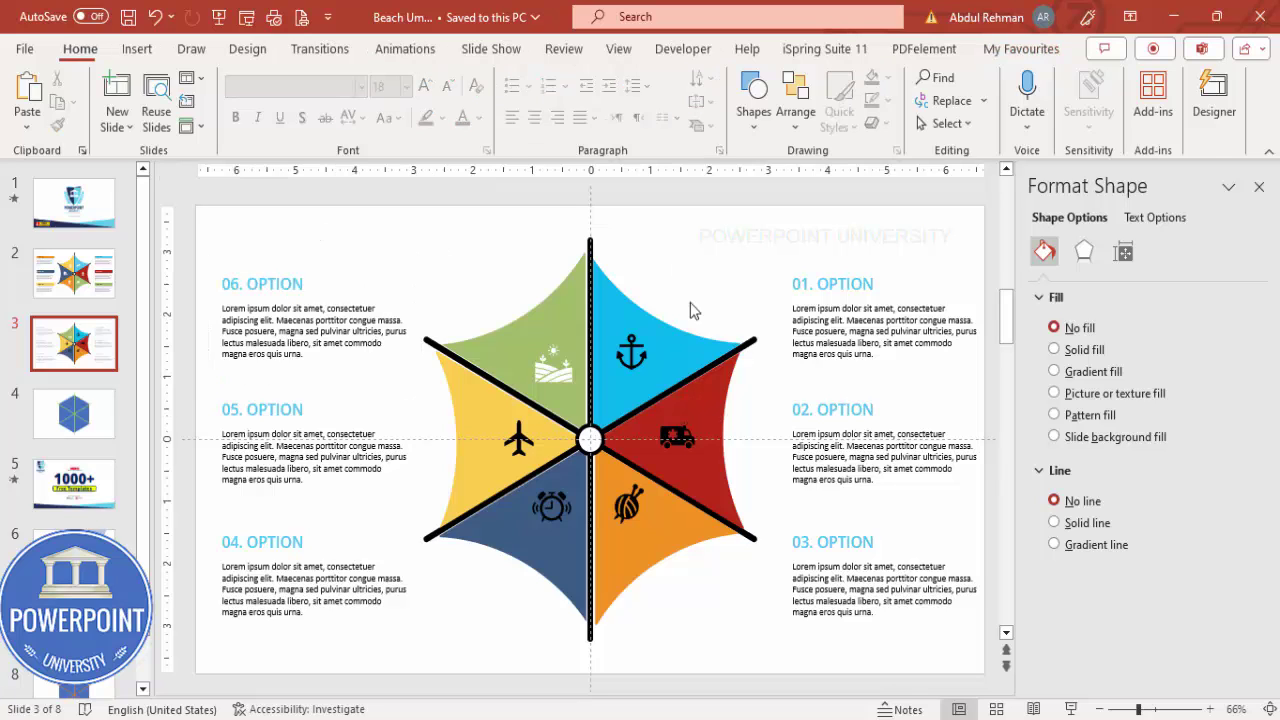